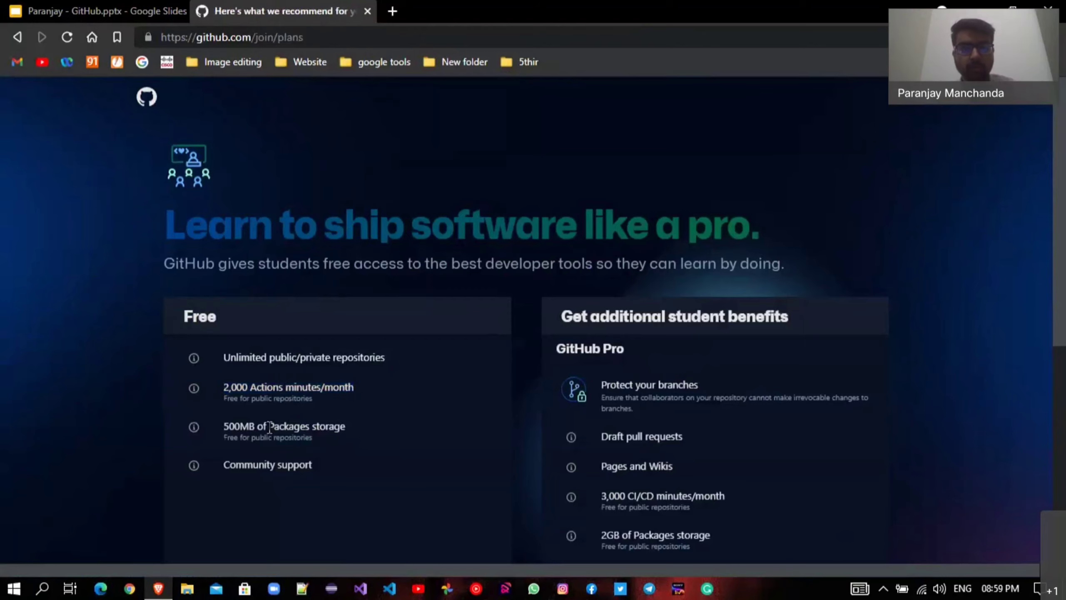
# Review the Free plan's allowances, then continue on GitHub's free plan to the dashboard.
pyautogui.moveTo(240, 426); pyautogui.dragTo(340, 427)
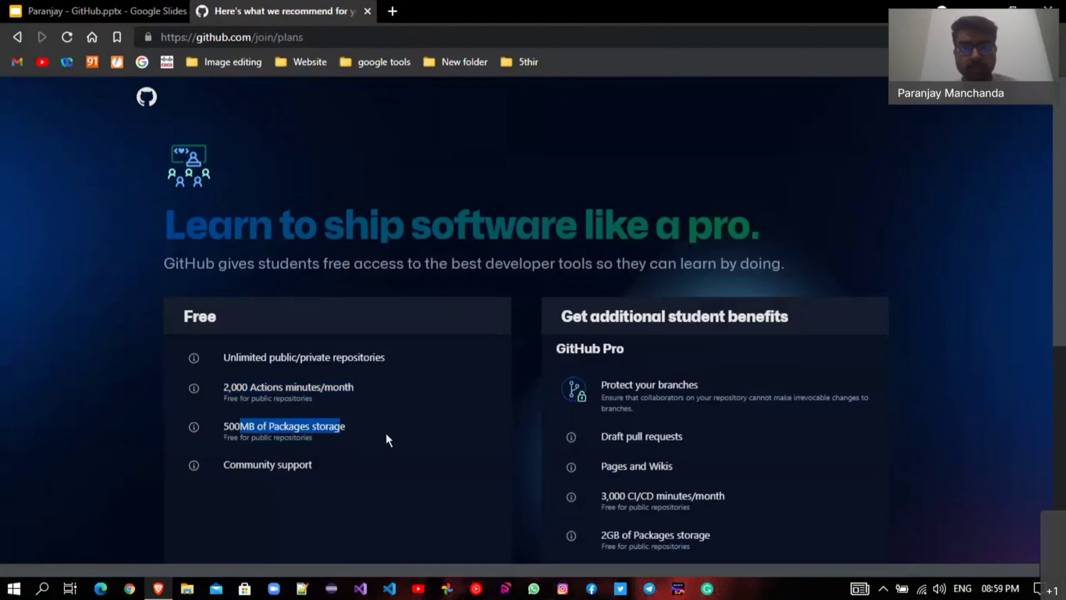
pyautogui.scroll(-8, 658, 392)
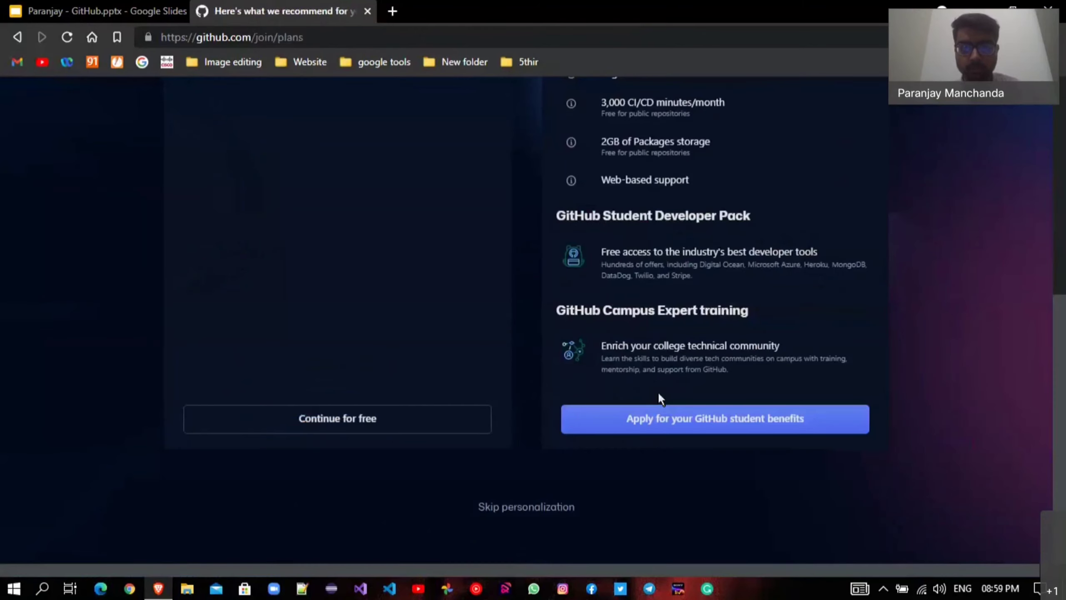
pyautogui.scroll(8, 658, 395)
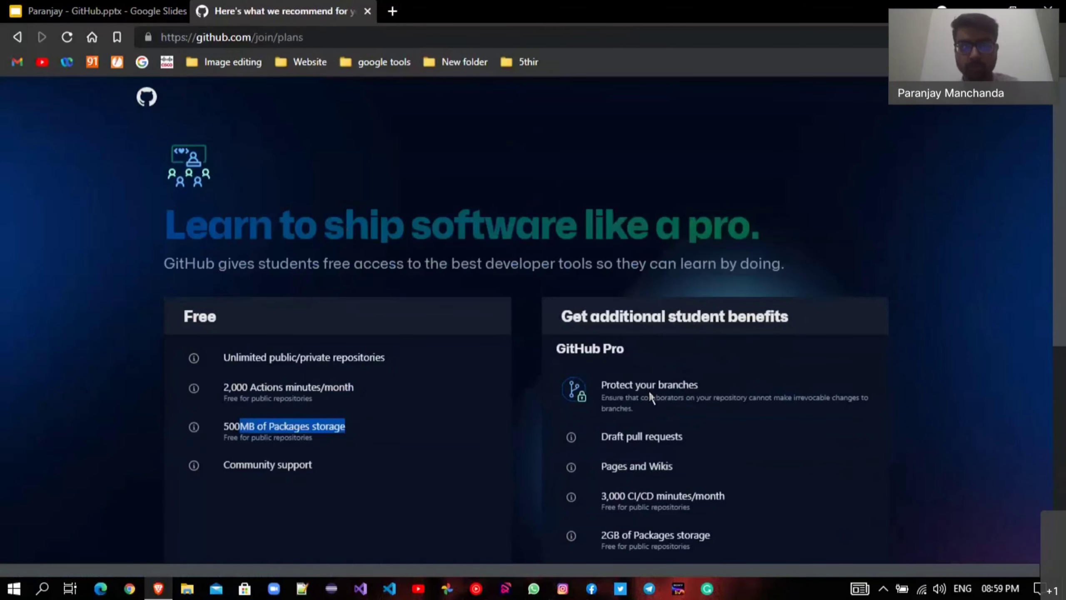
pyautogui.scroll(-8, 648, 390)
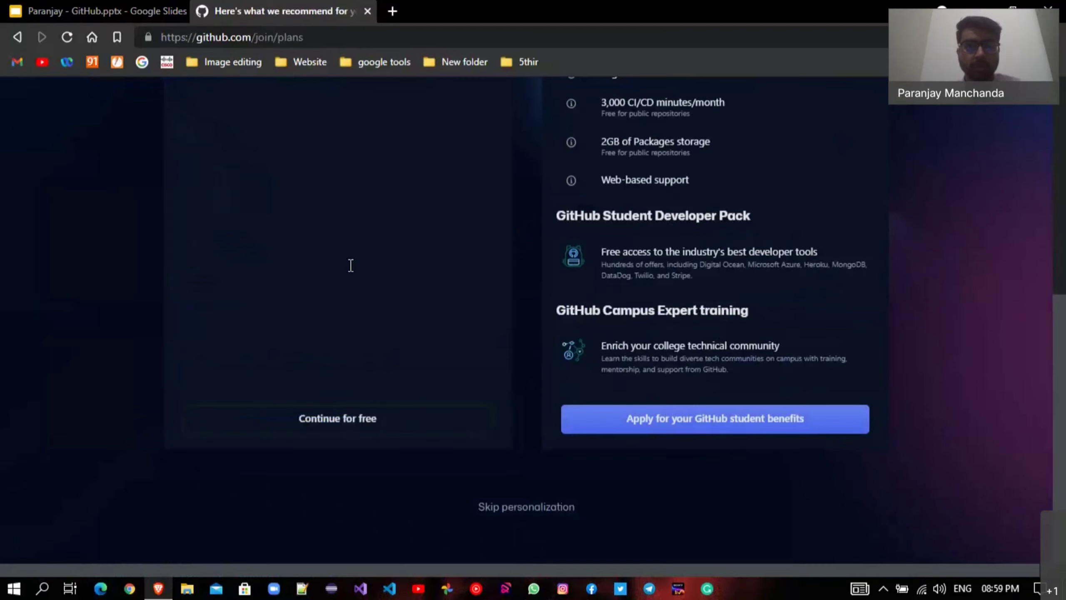
pyautogui.click(526, 507)
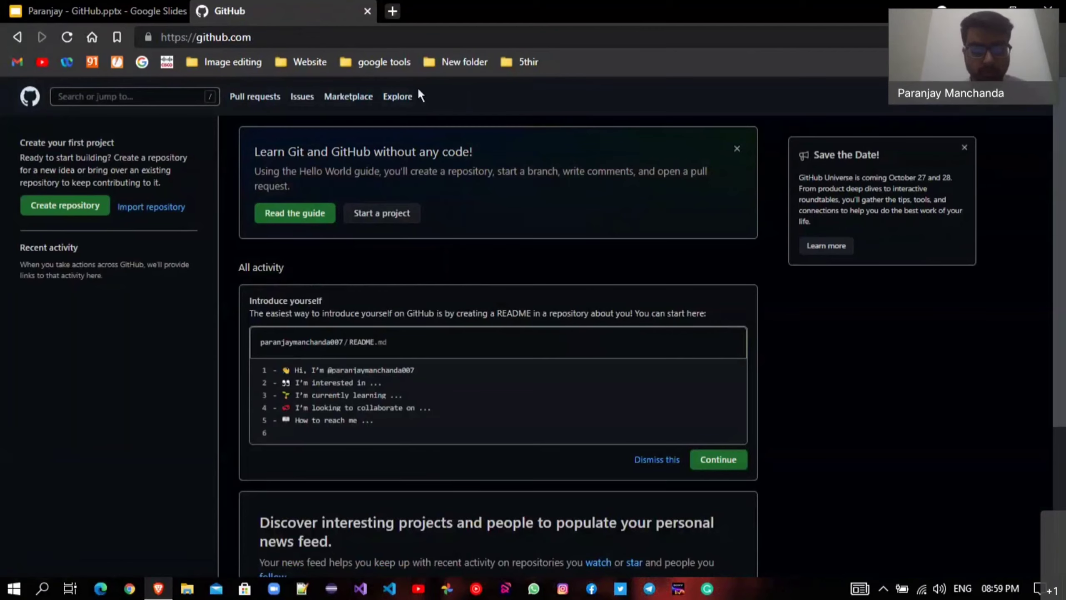
# Search the web for 'github desktop' in a new Brave tab.
pyautogui.hotkey('ctrl', 't')
pyautogui.write('git')
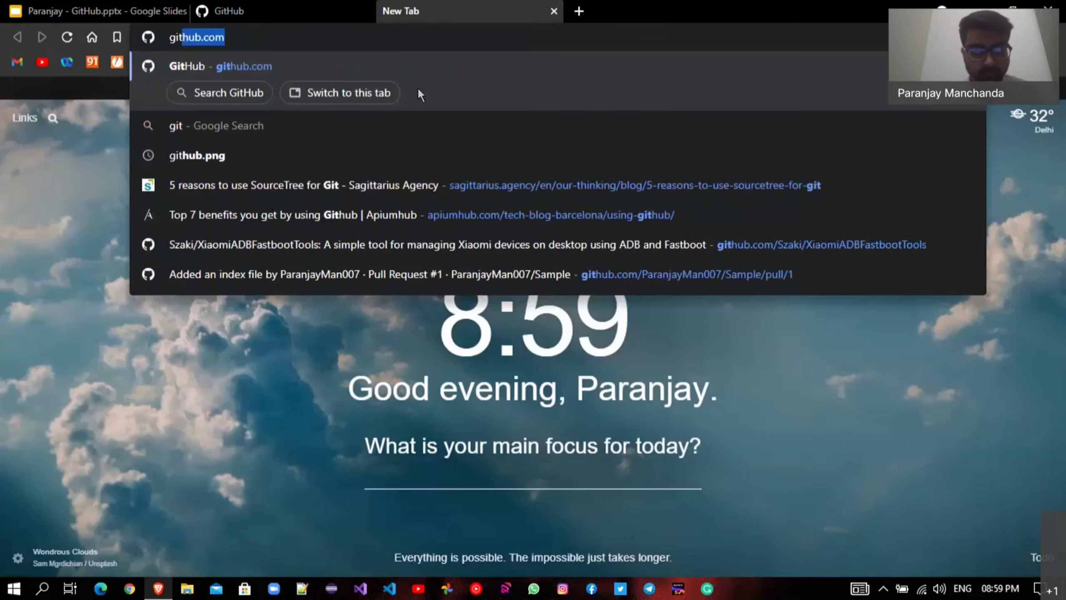
pyautogui.write('hu')
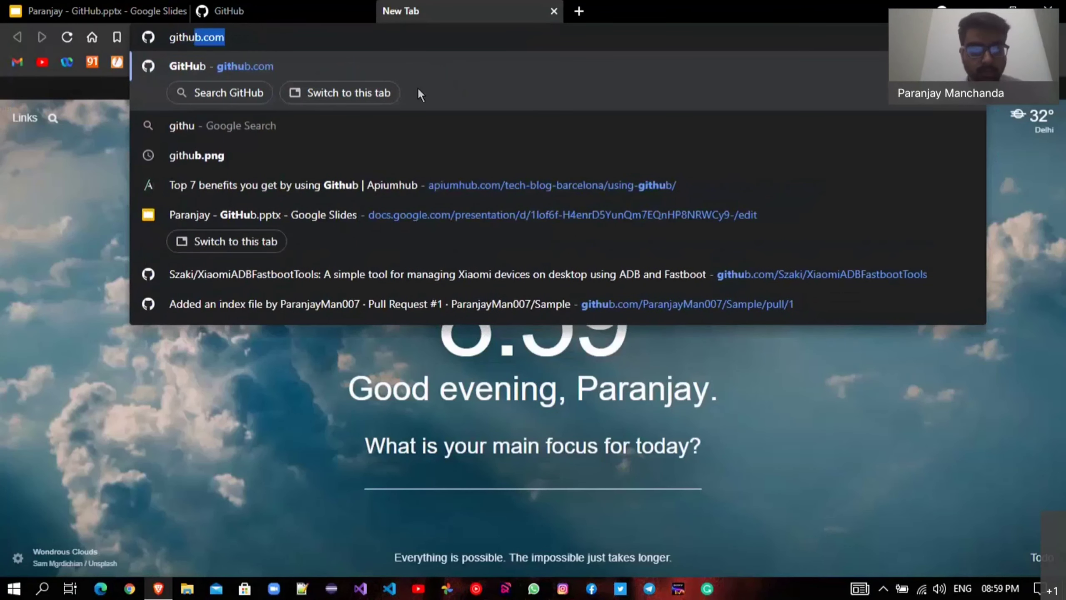
pyautogui.write('b des')
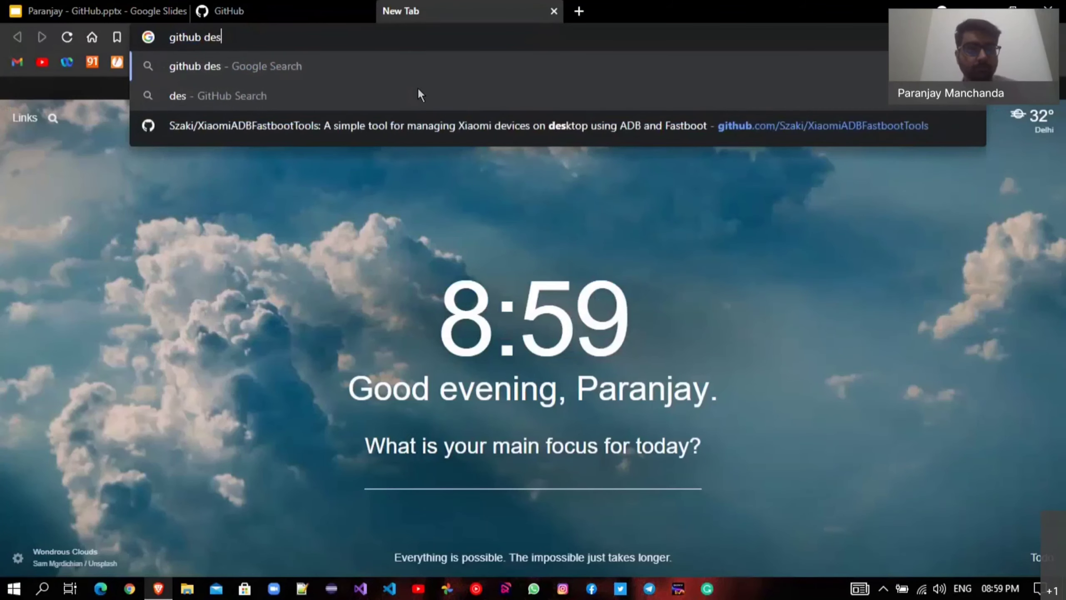
pyautogui.write('ktop')
pyautogui.press('Return')
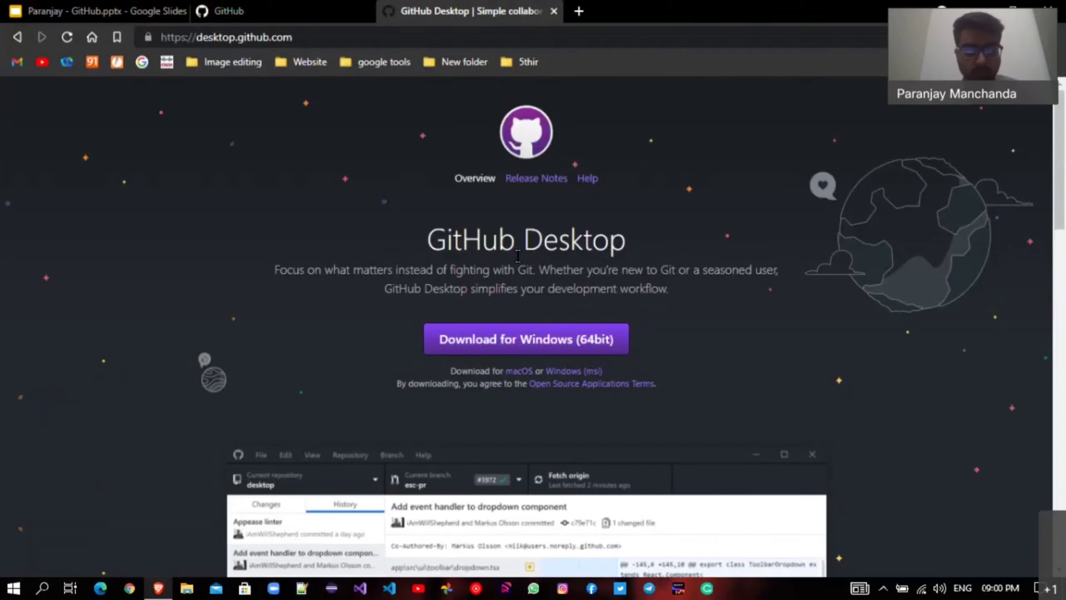
# Launch the GitHub Desktop app by searching 'git' in Windows Start.
pyautogui.press('super')
pyautogui.press('super')
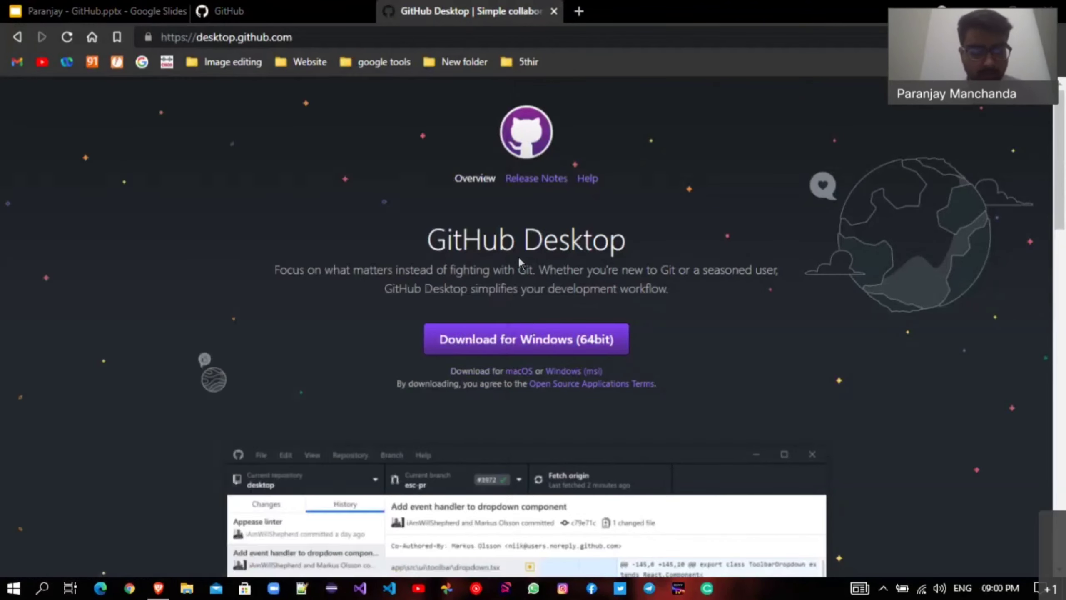
pyautogui.press('super')
pyautogui.write('git')
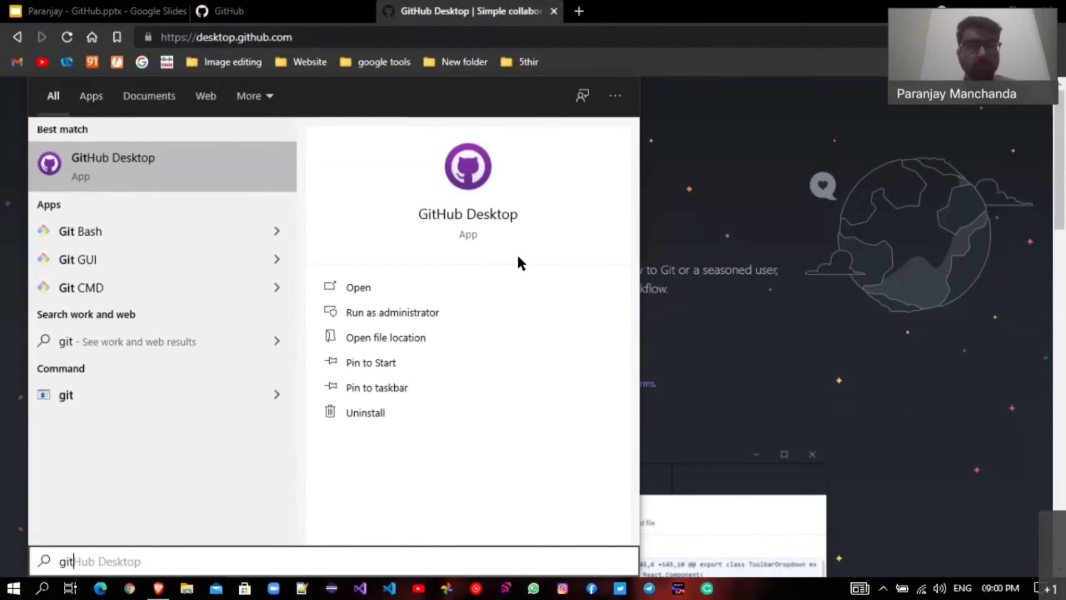
pyautogui.press('Return')
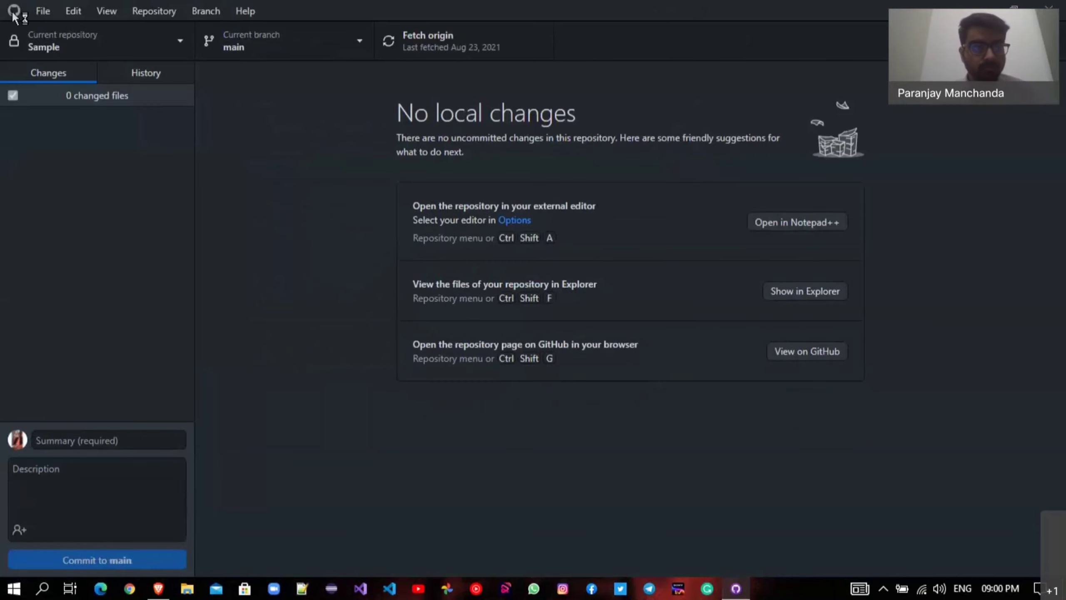
# Check GitHub Desktop's local repository list, keep Sample selected, and return to Brave.
pyautogui.click(47, 55)
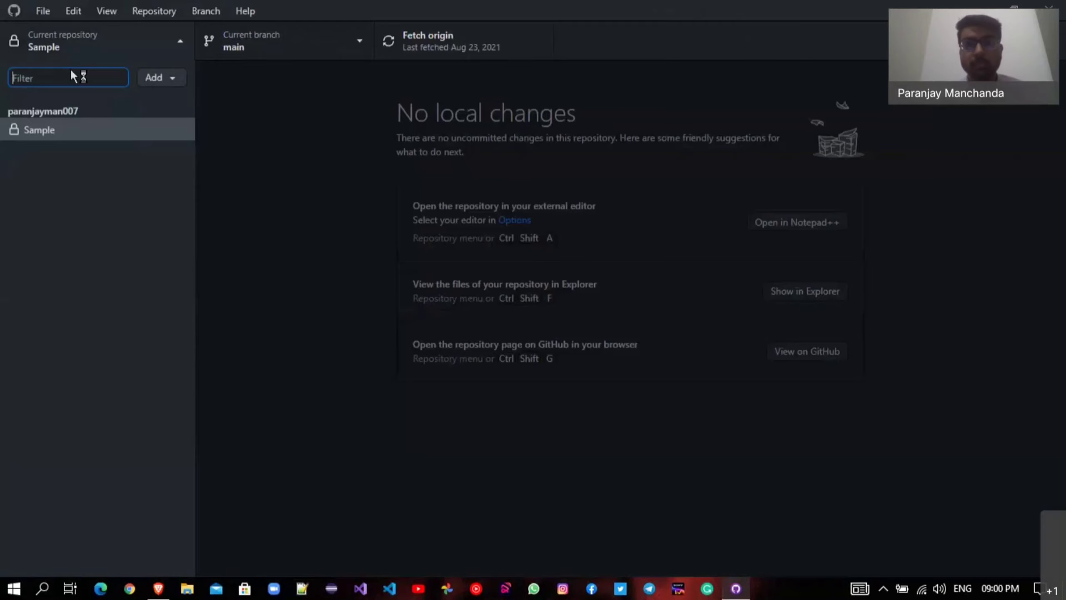
pyautogui.click(137, 137)
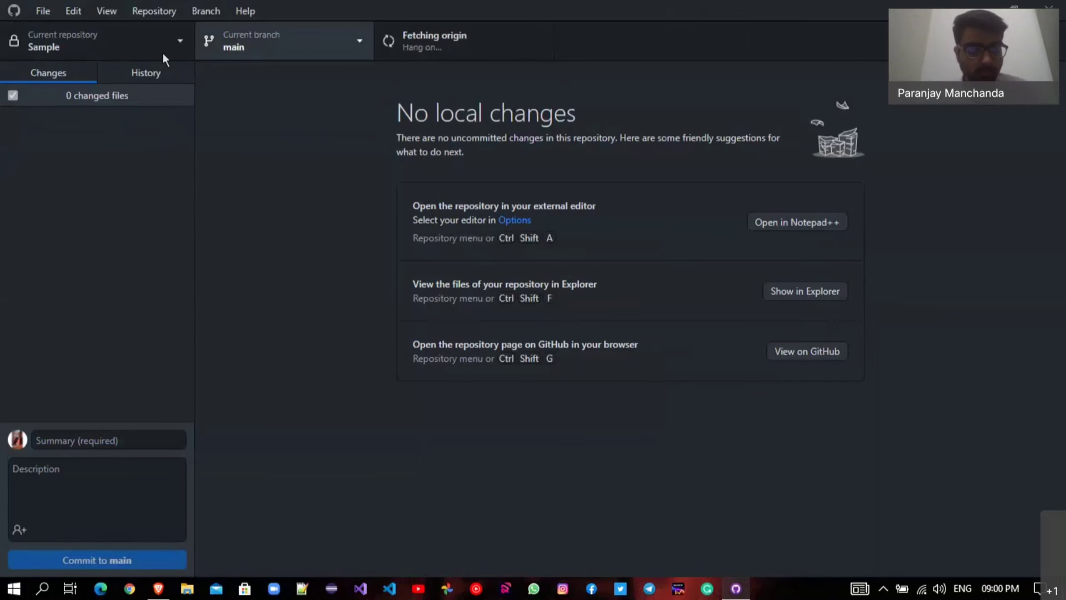
pyautogui.hotkey('alt', 'Tab')
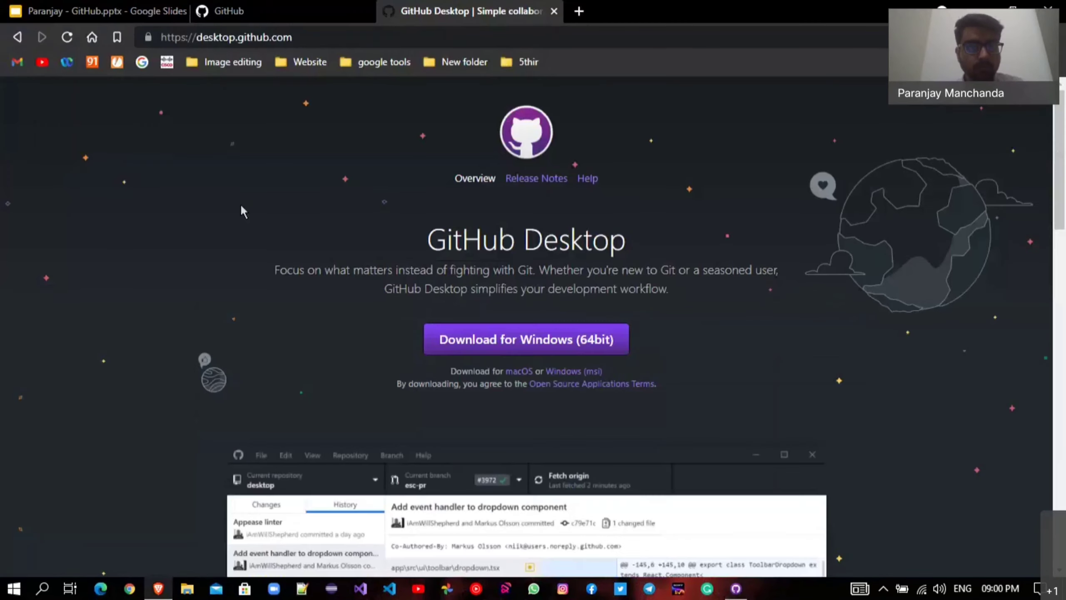
# Switch to the GitHub dashboard tab and start creating a new repository.
pyautogui.hotkey('ctrl', 'shift', 'Tab')
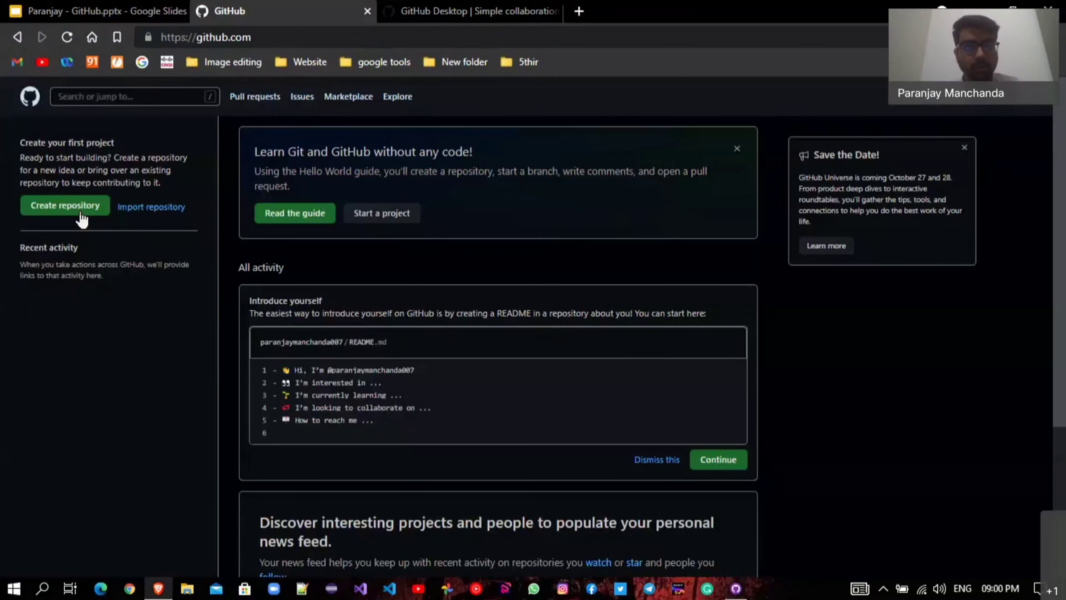
pyautogui.click(82, 219)
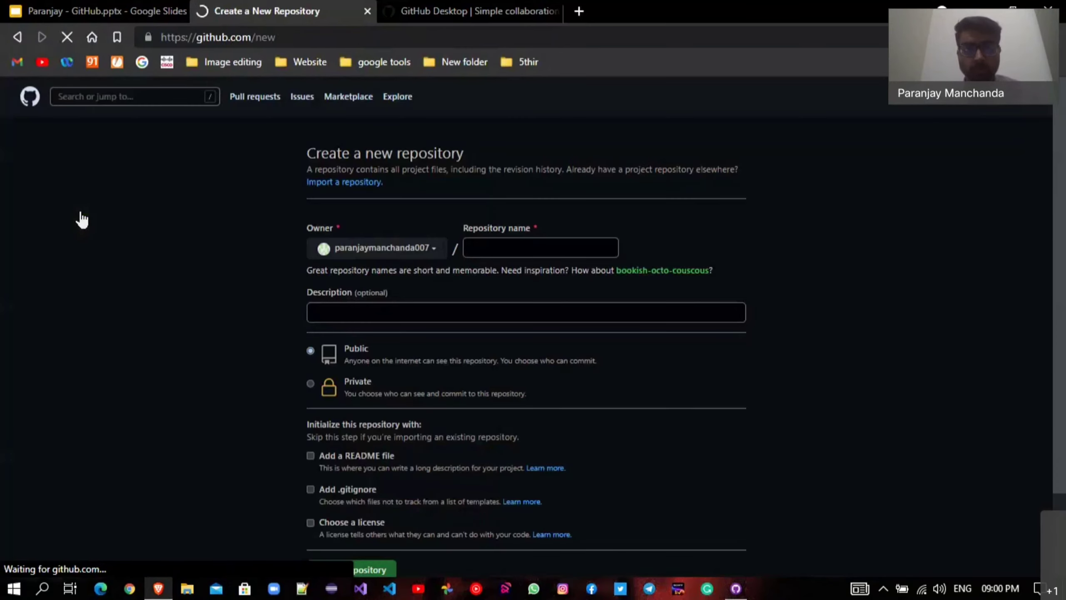
# Name the repository 'Sample' with description 'GitHub and SourceTree intoduction'.
pyautogui.click(554, 247)
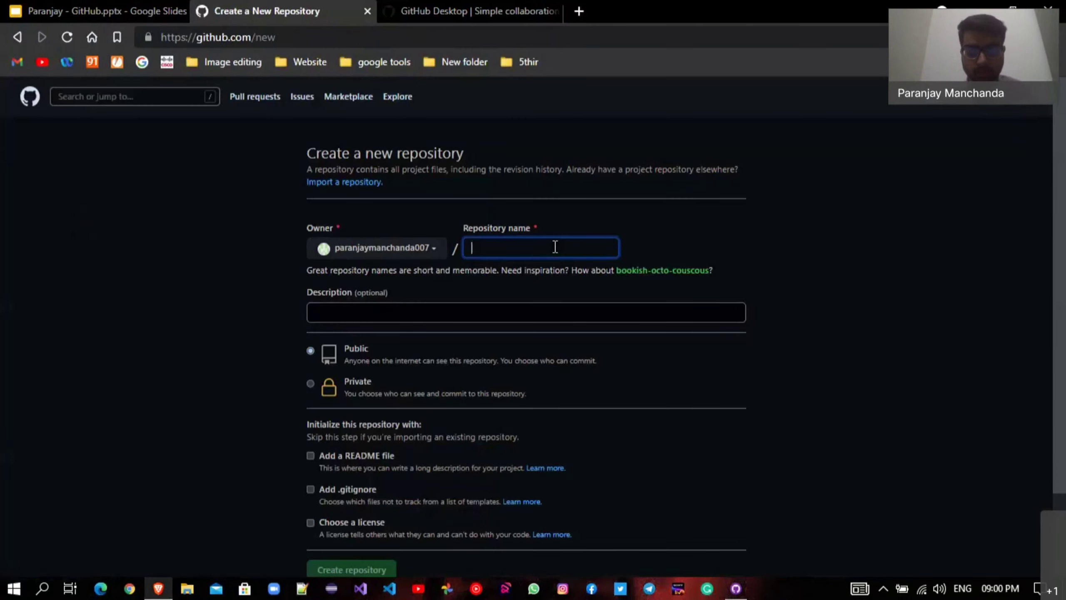
pyautogui.write('S')
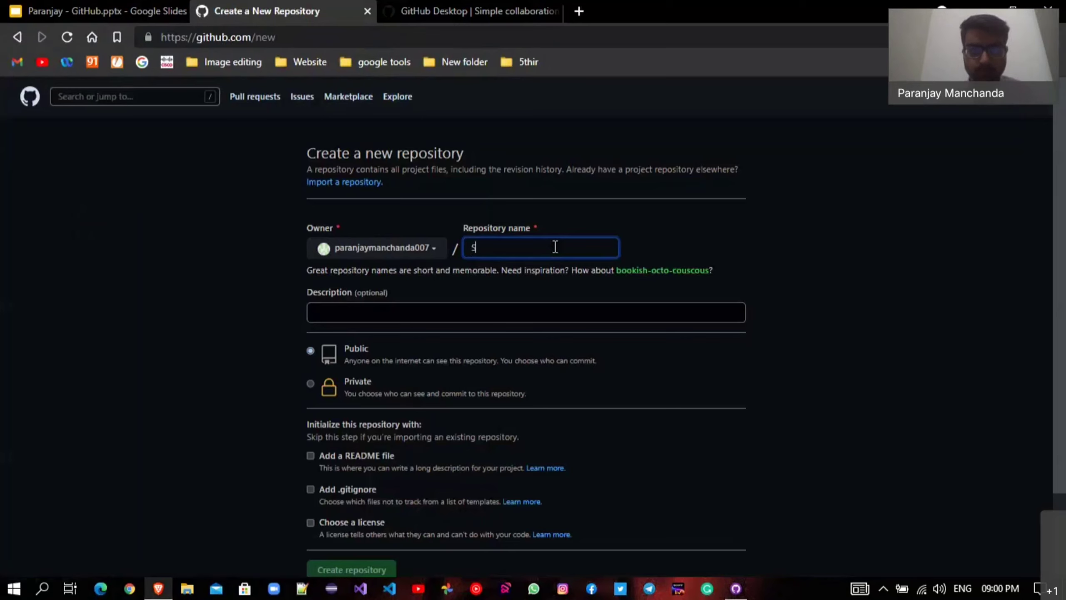
pyautogui.write('ample')
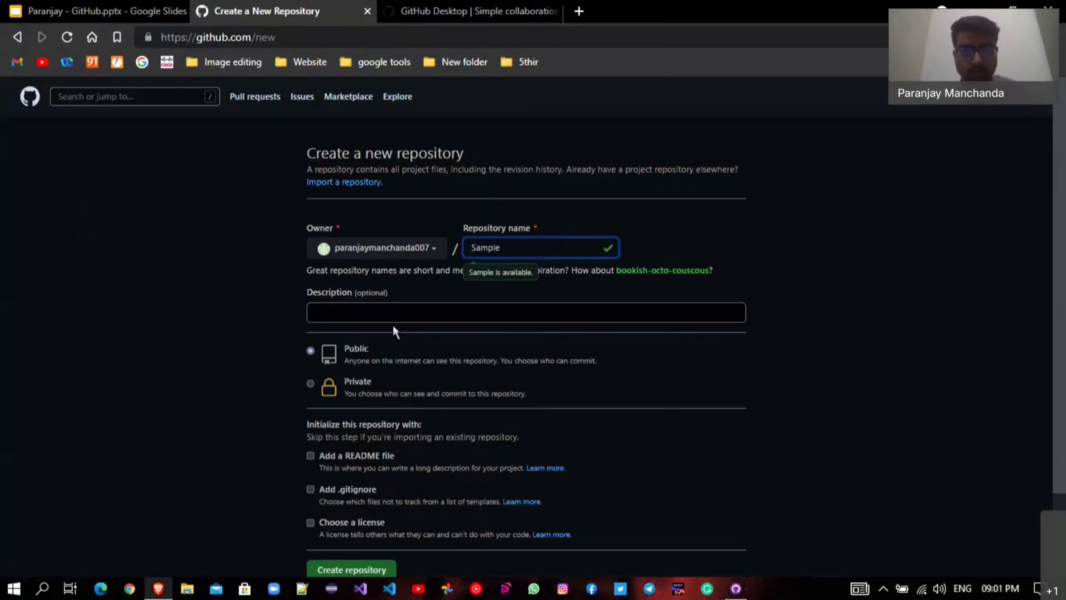
pyautogui.click(581, 318)
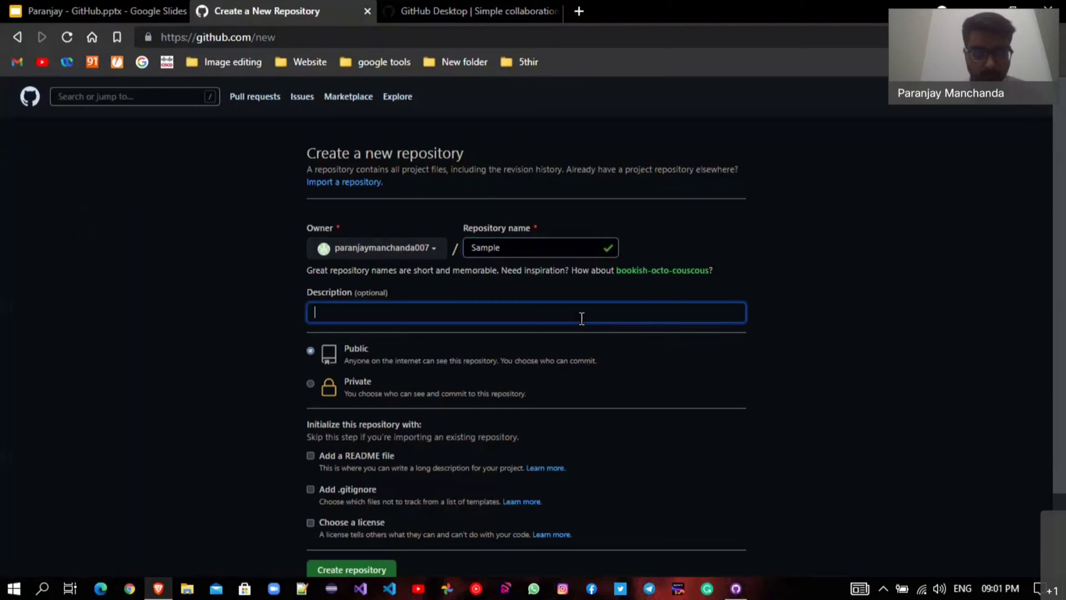
pyautogui.write('Githu')
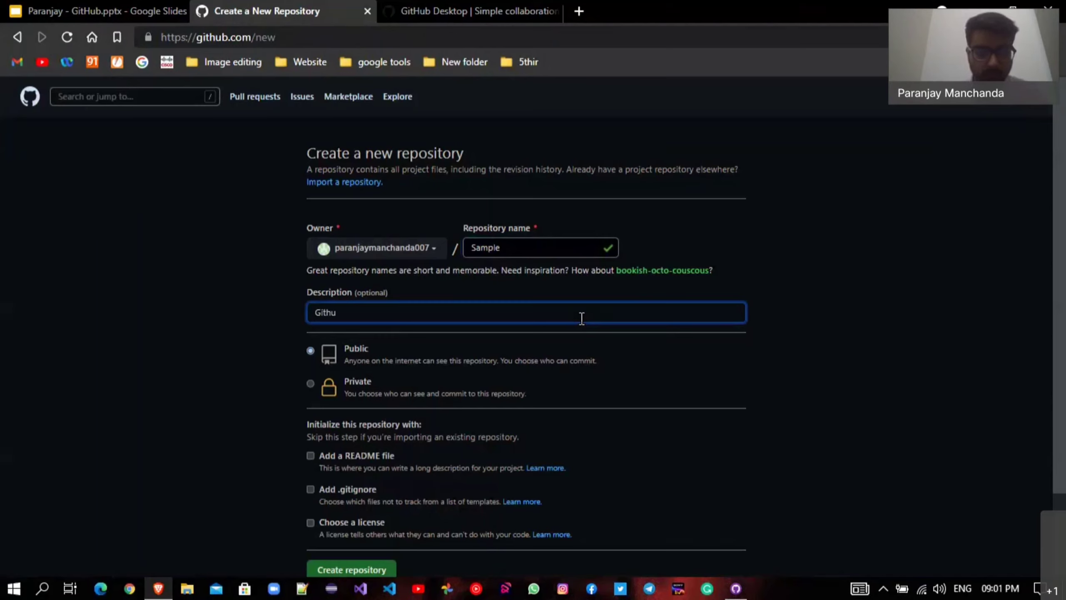
pyautogui.press('BackSpace')
pyautogui.press('BackSpace')
pyautogui.write('Hub')
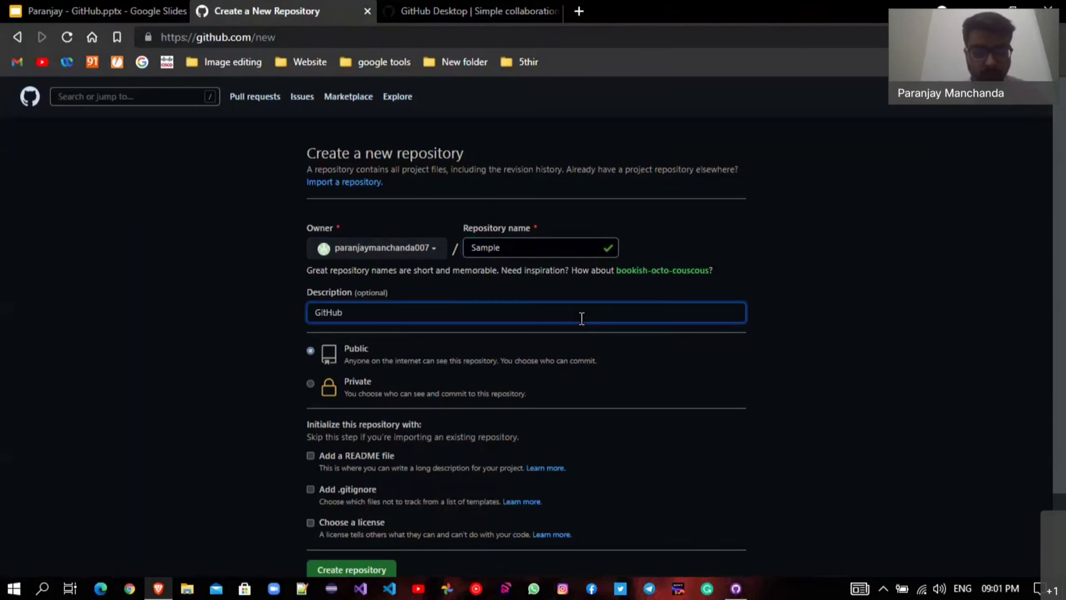
pyautogui.write(' and SO')
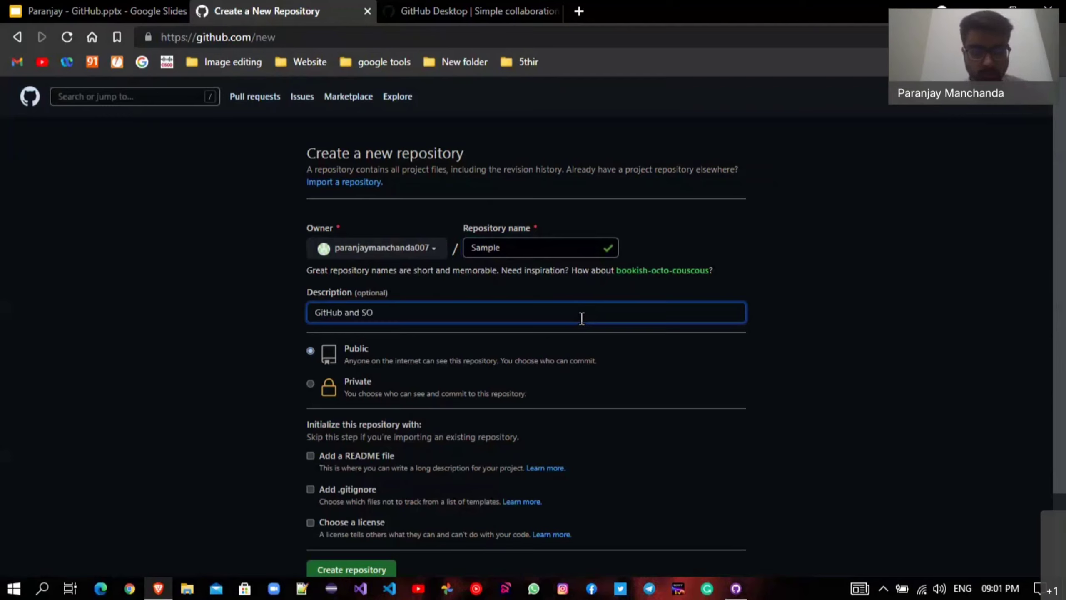
pyautogui.press('BackSpace')
pyautogui.write('ourceT')
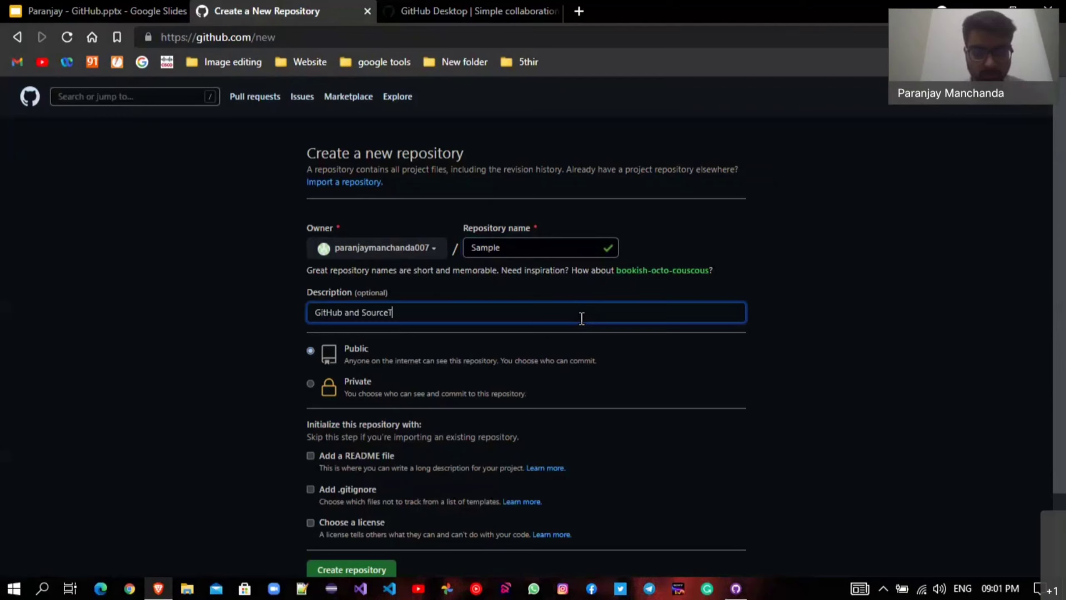
pyautogui.write('ree int')
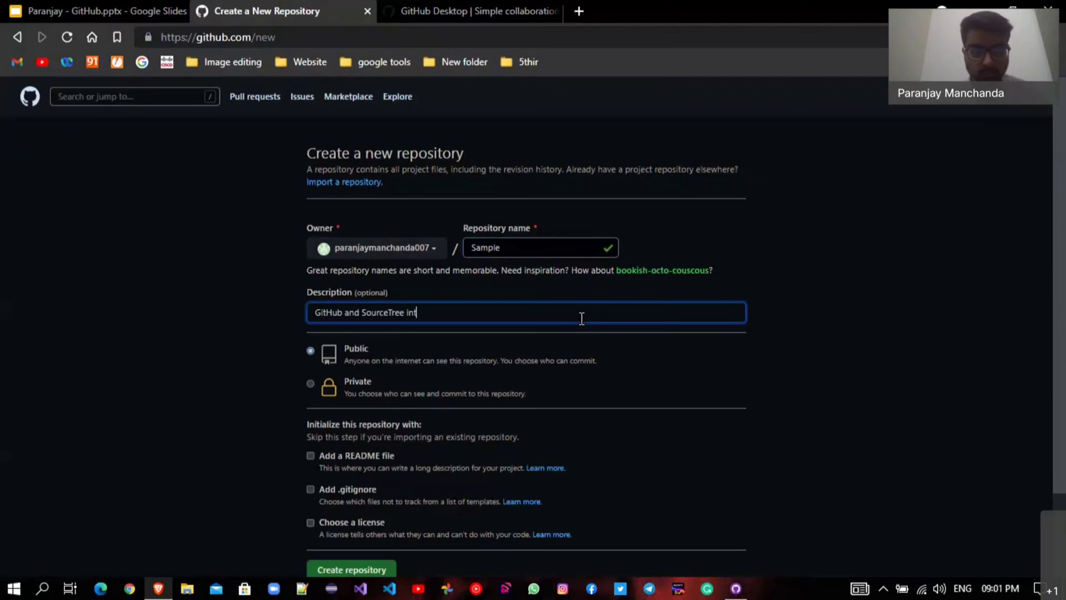
pyautogui.write('oduction')
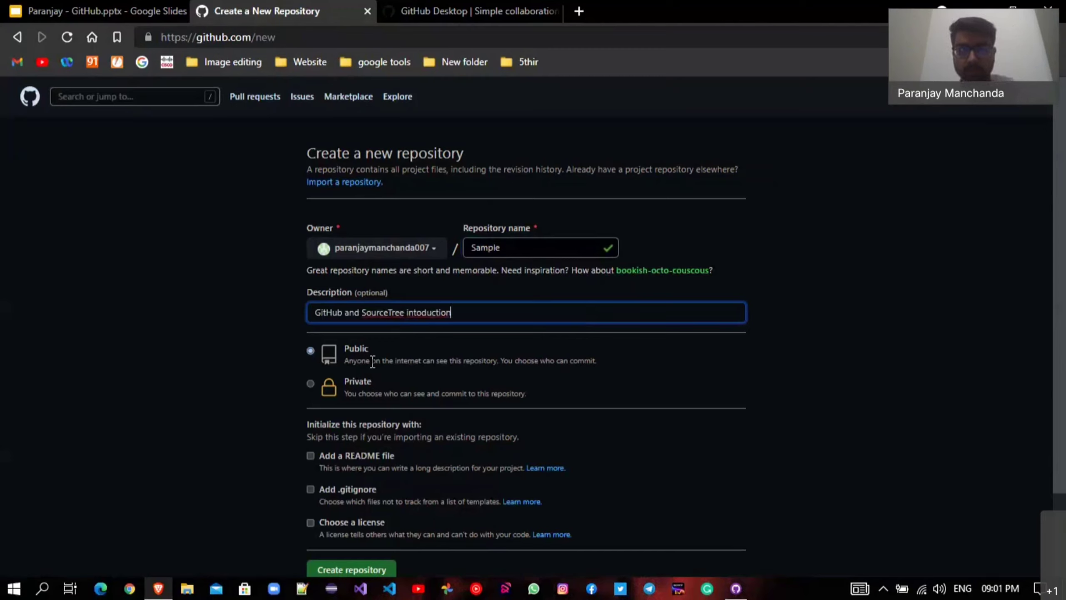
# Compare the public and private explanations and set visibility to Private.
pyautogui.tripleClick(531, 362)
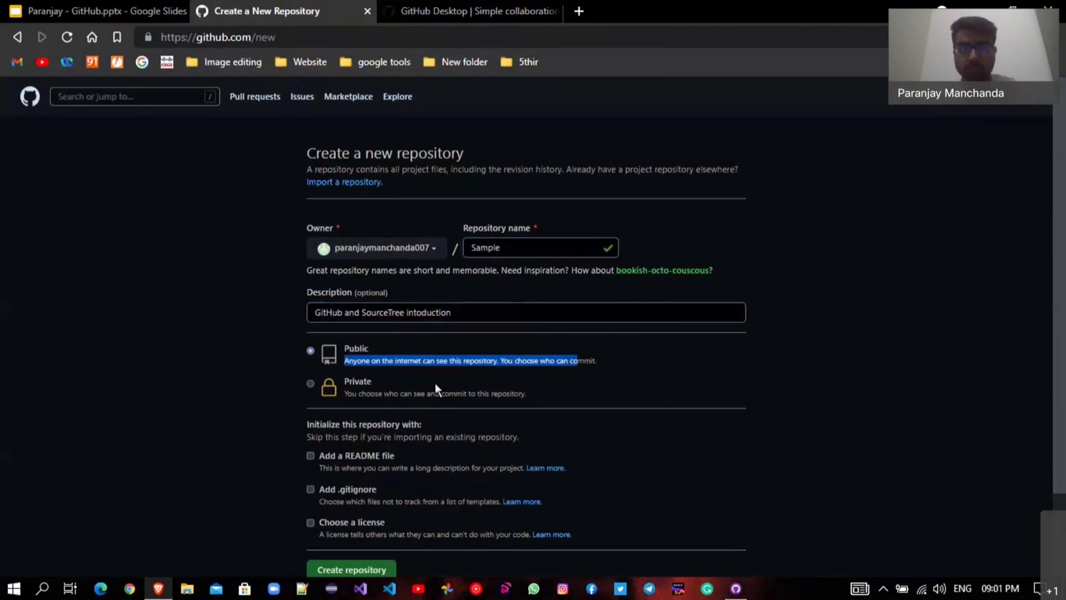
pyautogui.moveTo(362, 393); pyautogui.dragTo(545, 399)
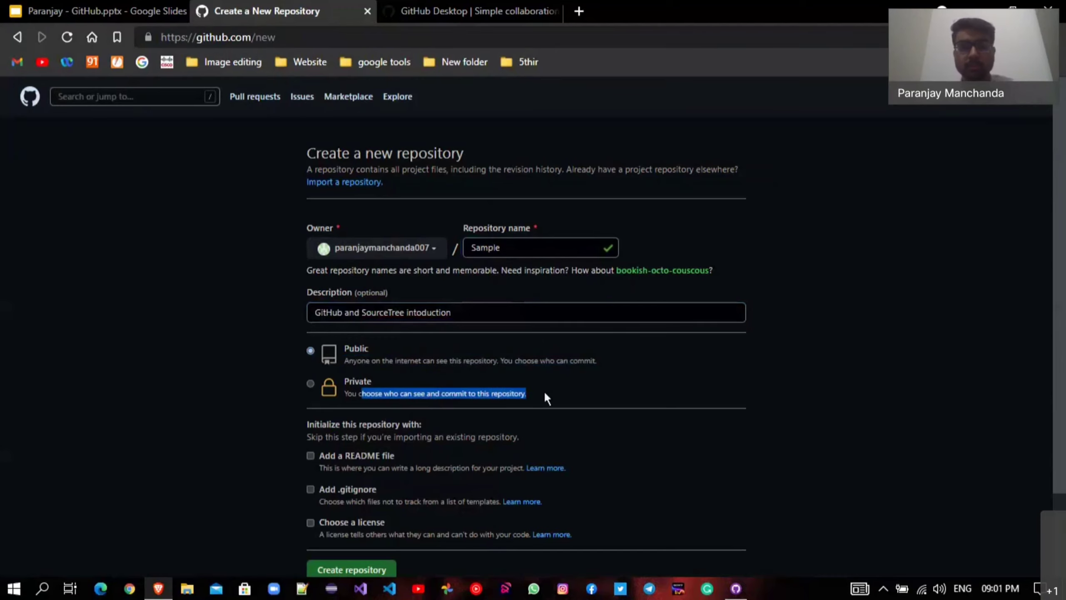
pyautogui.click(540, 388)
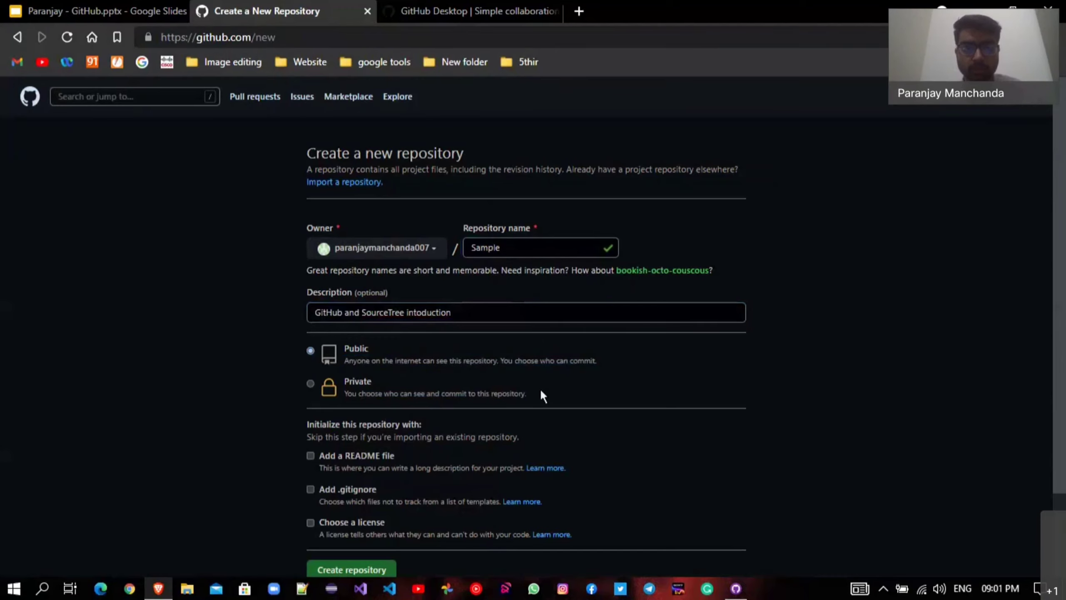
pyautogui.scroll(-2, 333, 288)
pyautogui.click(333, 289)
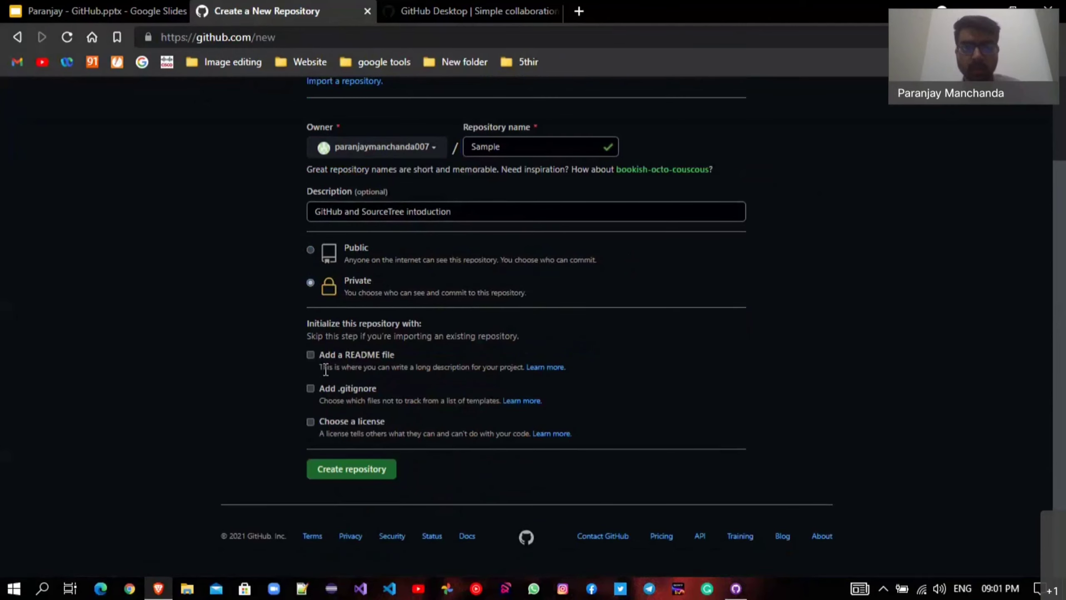
# Add a README file, and try then drop the .gitignore option.
pyautogui.click(311, 354)
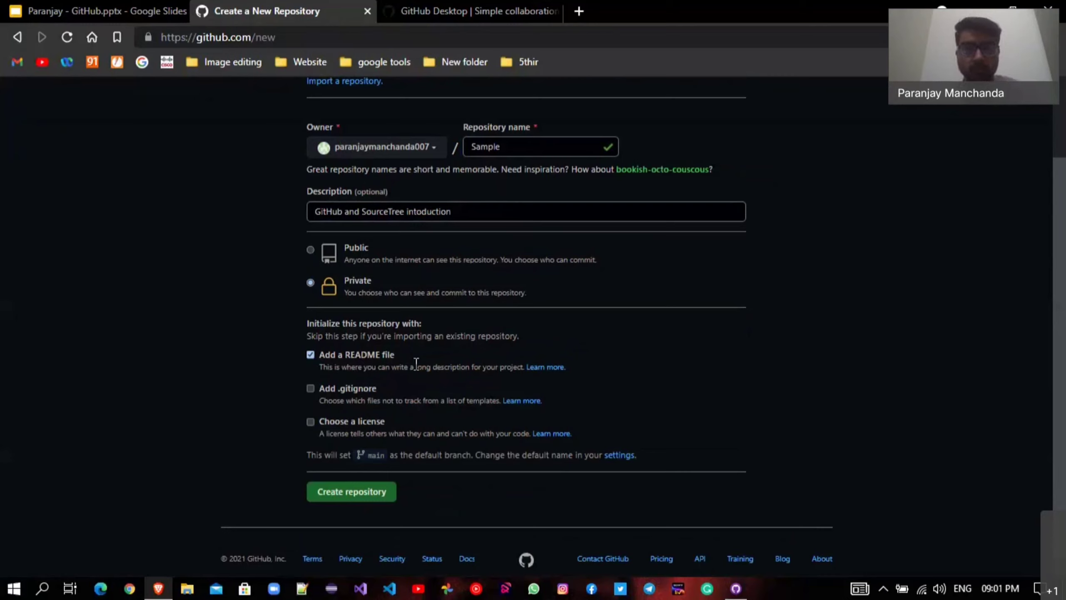
pyautogui.click(311, 389)
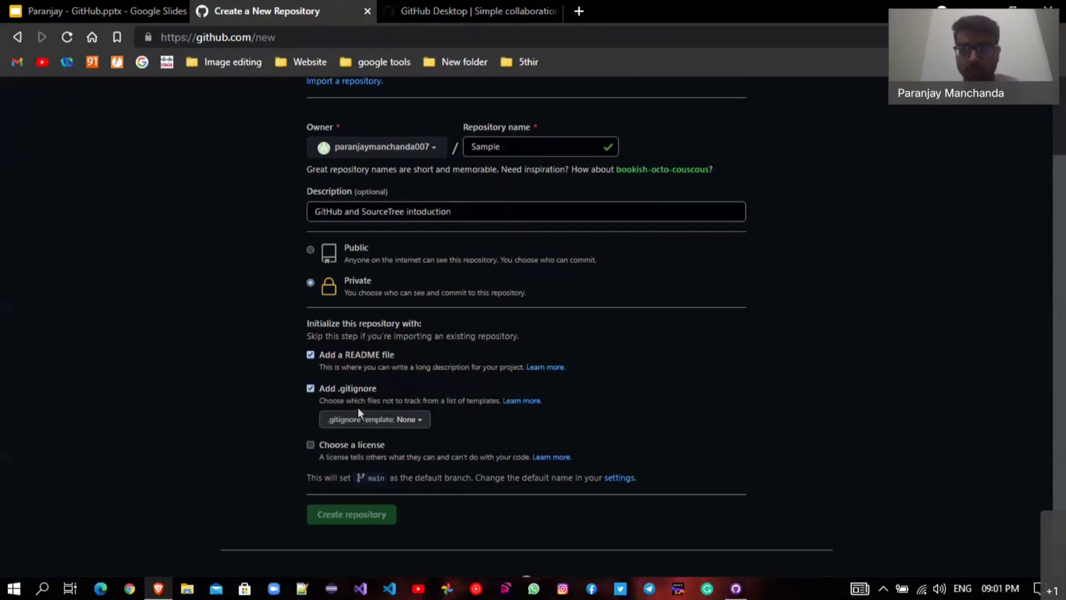
pyautogui.moveTo(331, 400); pyautogui.dragTo(501, 403)
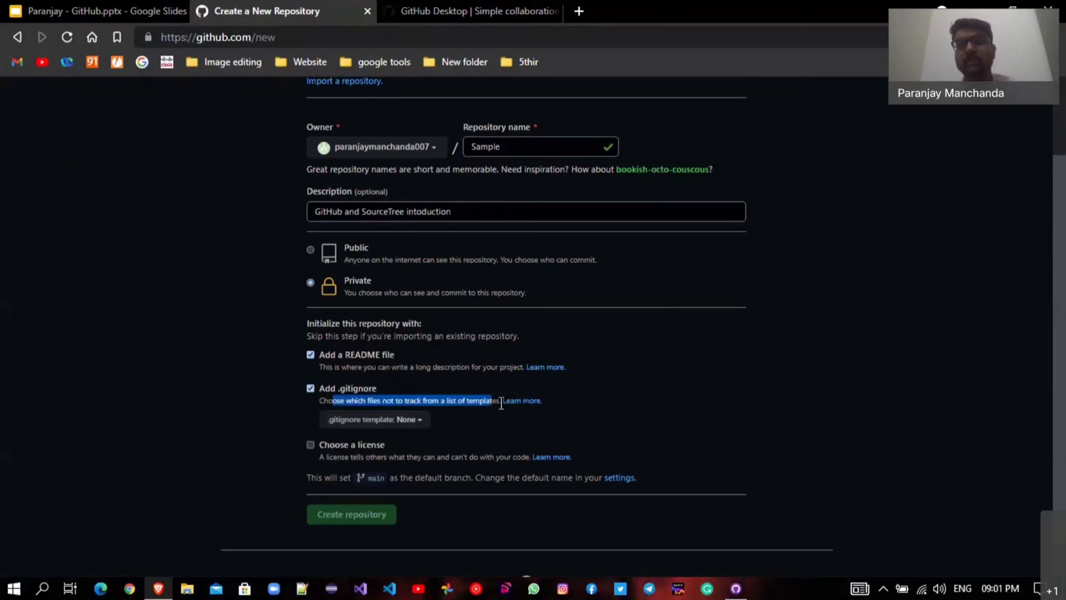
pyautogui.click(497, 418)
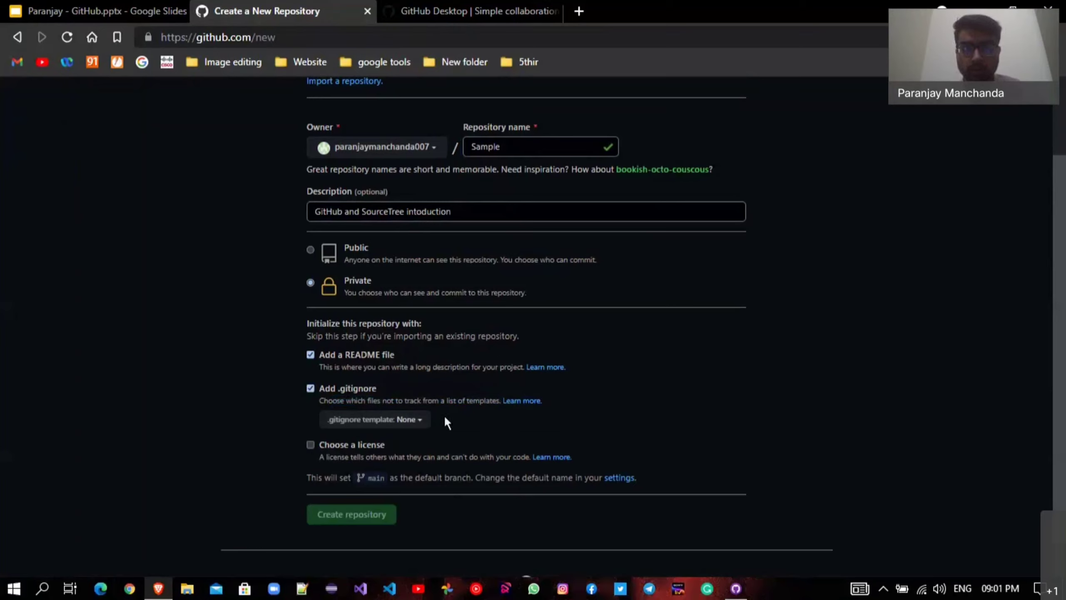
pyautogui.click(422, 421)
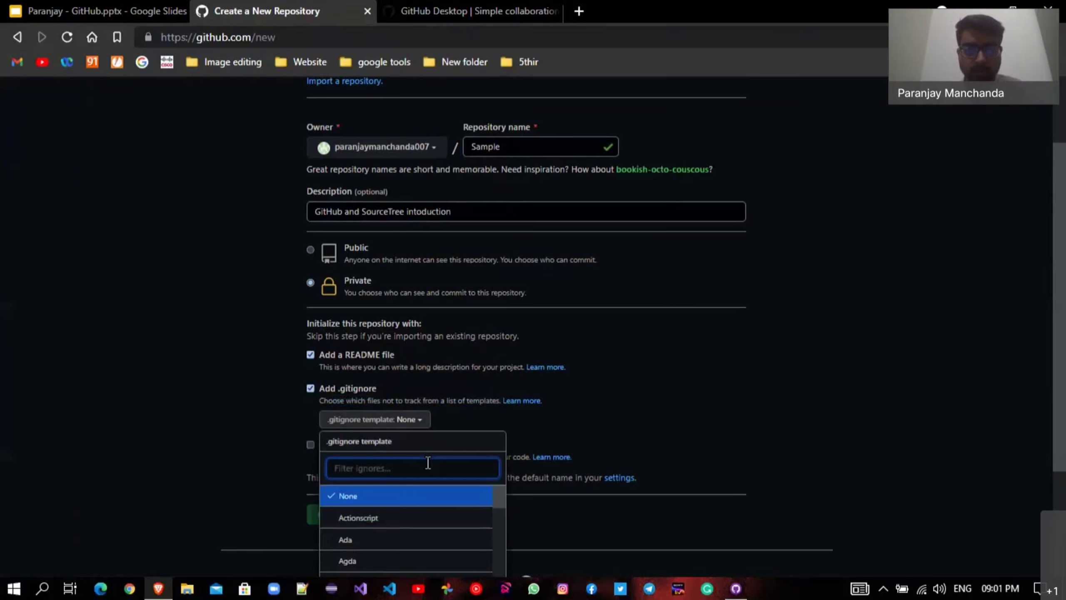
pyautogui.click(310, 390)
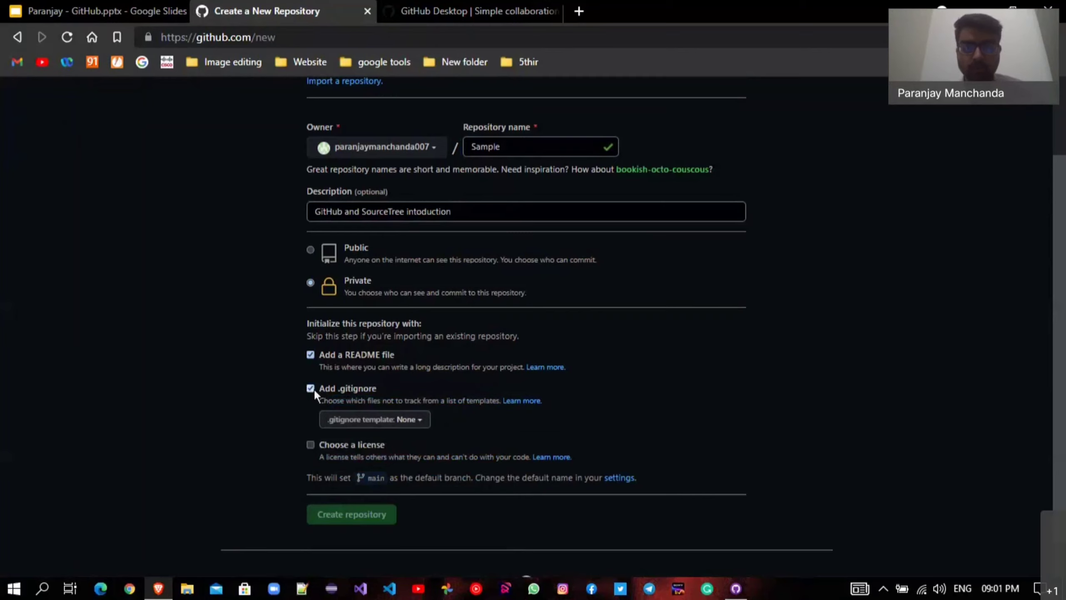
pyautogui.click(311, 388)
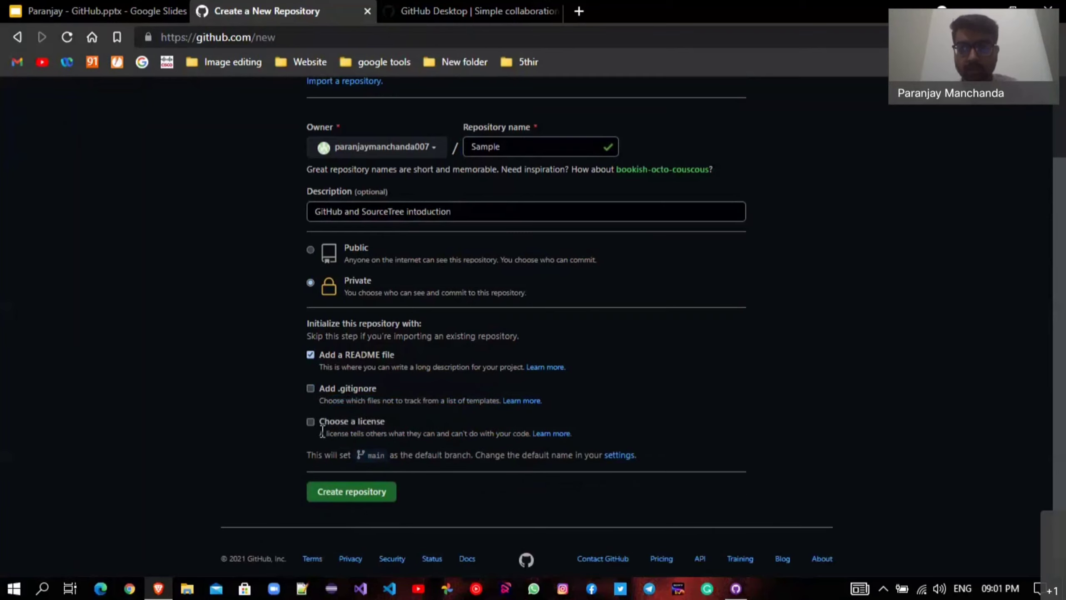
# Leave the license unchecked and read the default branch 'main' note.
pyautogui.doubleClick(329, 433)
pyautogui.moveTo(487, 433); pyautogui.dragTo(526, 435)
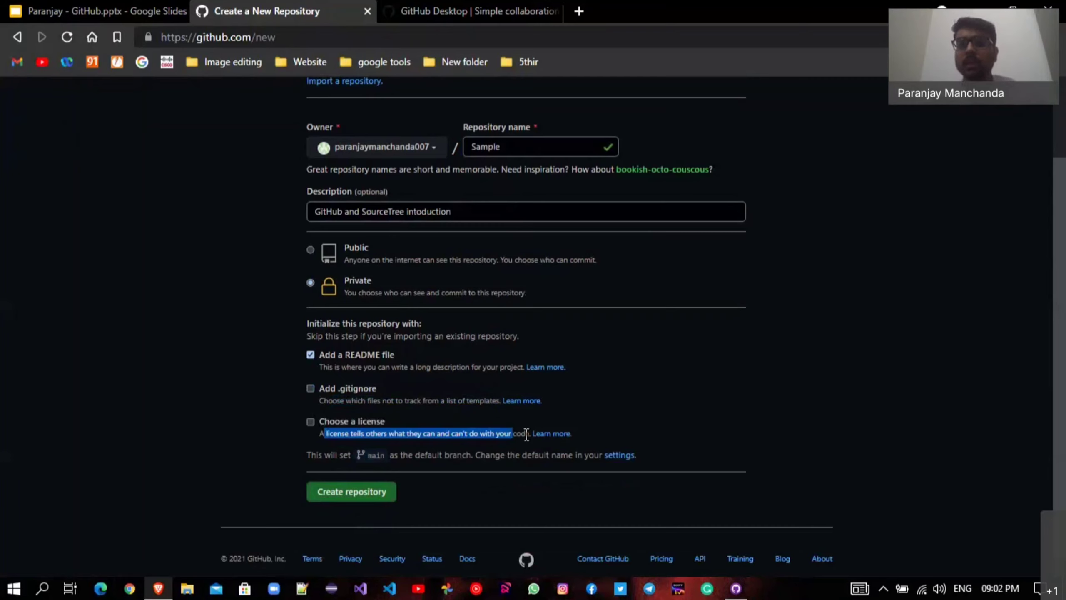
pyautogui.click(527, 434)
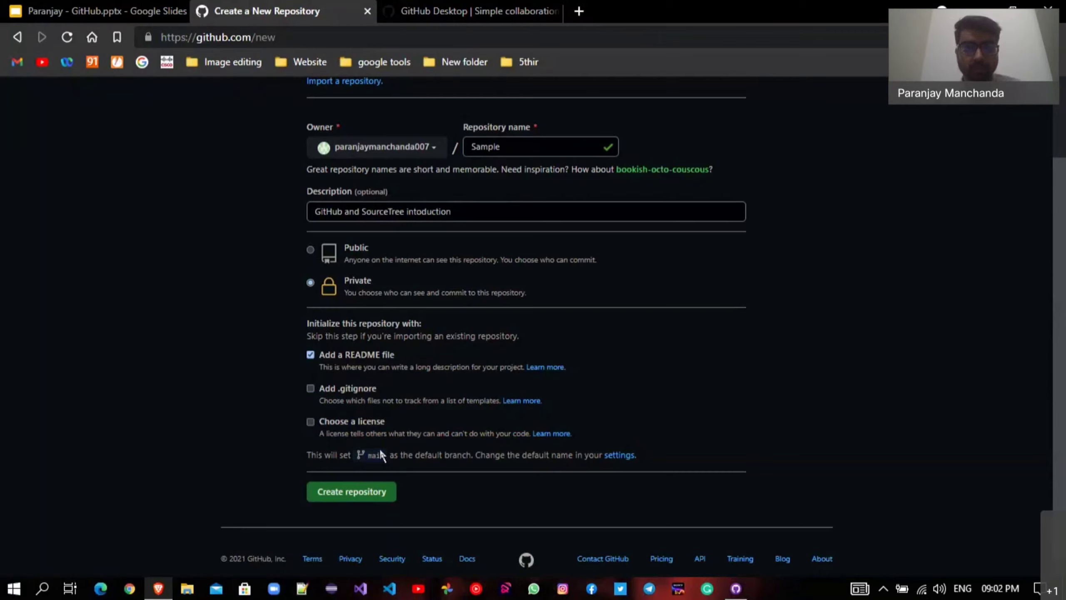
pyautogui.moveTo(306, 457); pyautogui.dragTo(476, 451)
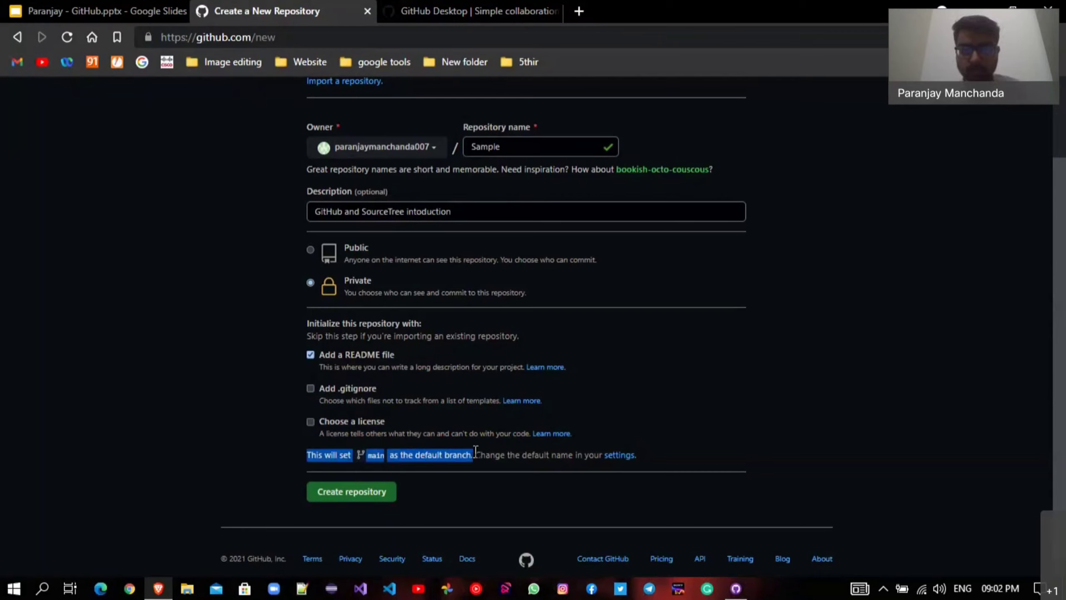
pyautogui.doubleClick(489, 454)
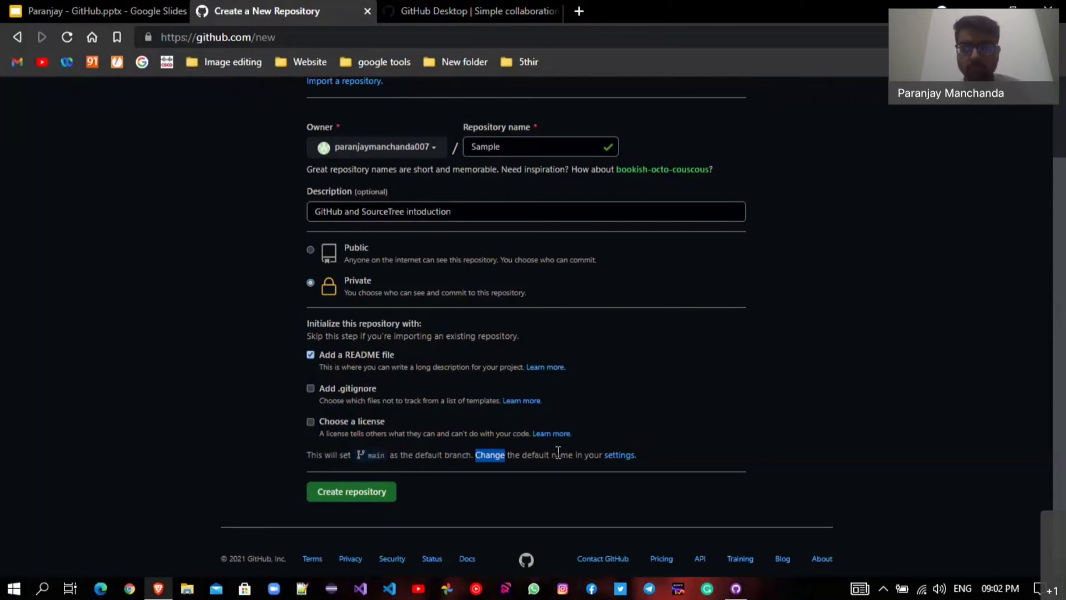
pyautogui.moveTo(558, 452); pyautogui.dragTo(599, 451)
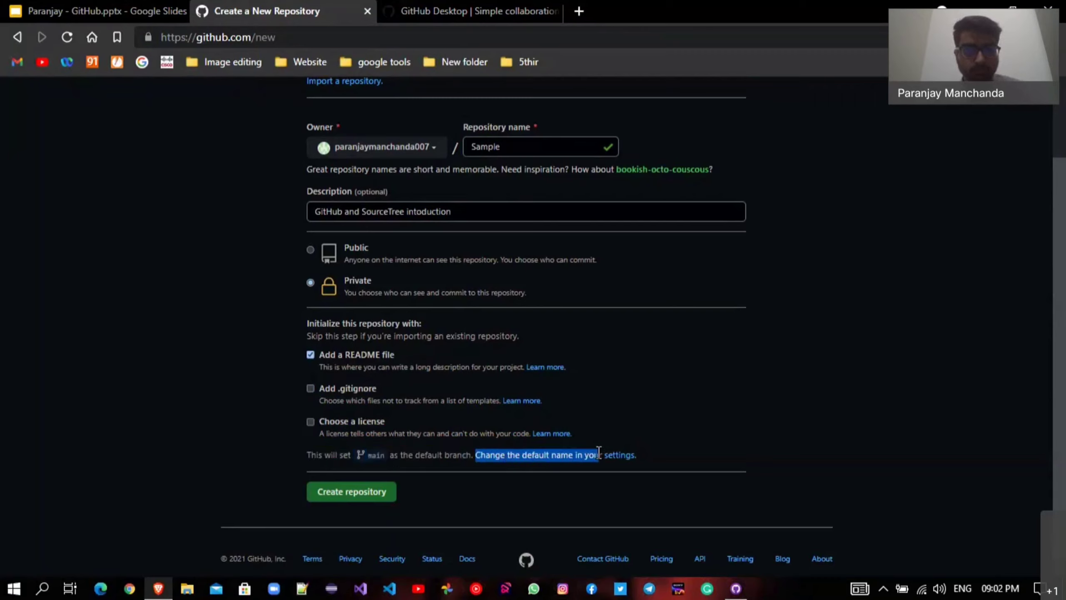
pyautogui.click(389, 493)
# Create the private Sample repository and look over its branch and Add file menus.
pyautogui.click(389, 492)
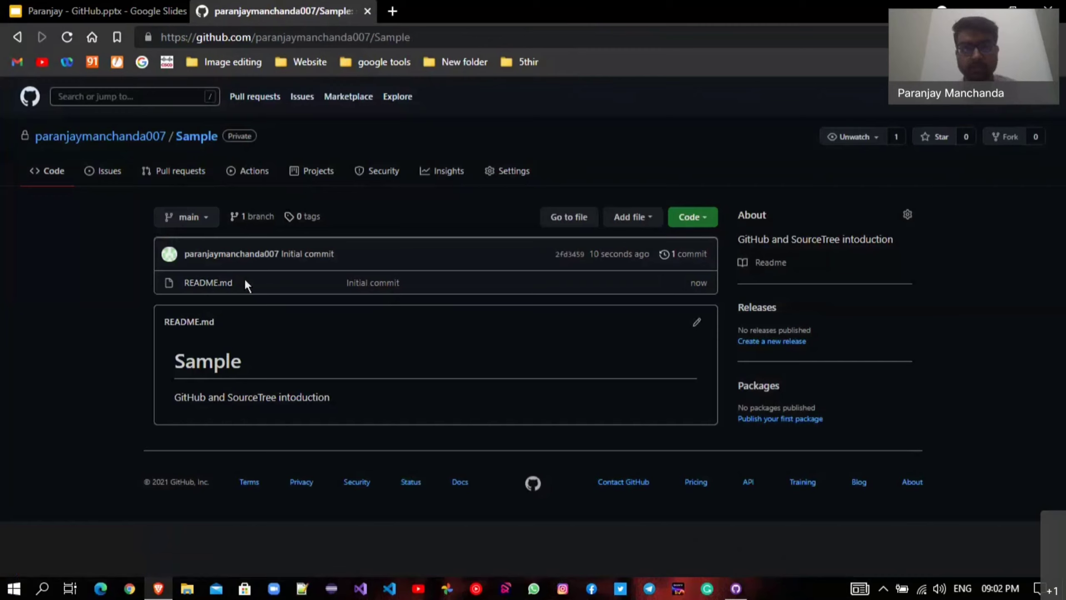
pyautogui.click(207, 218)
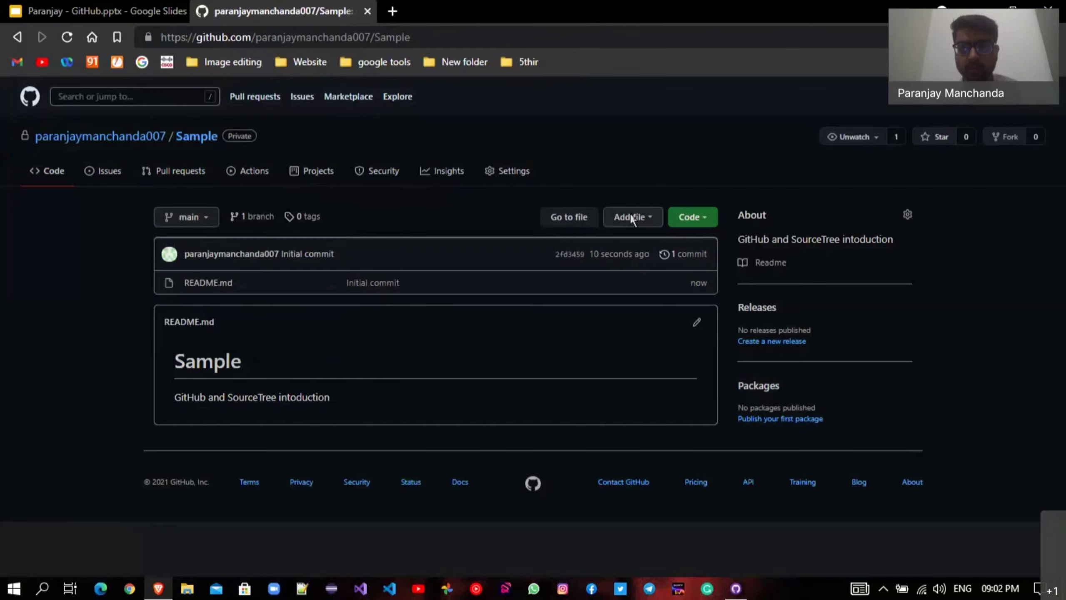
pyautogui.click(631, 217)
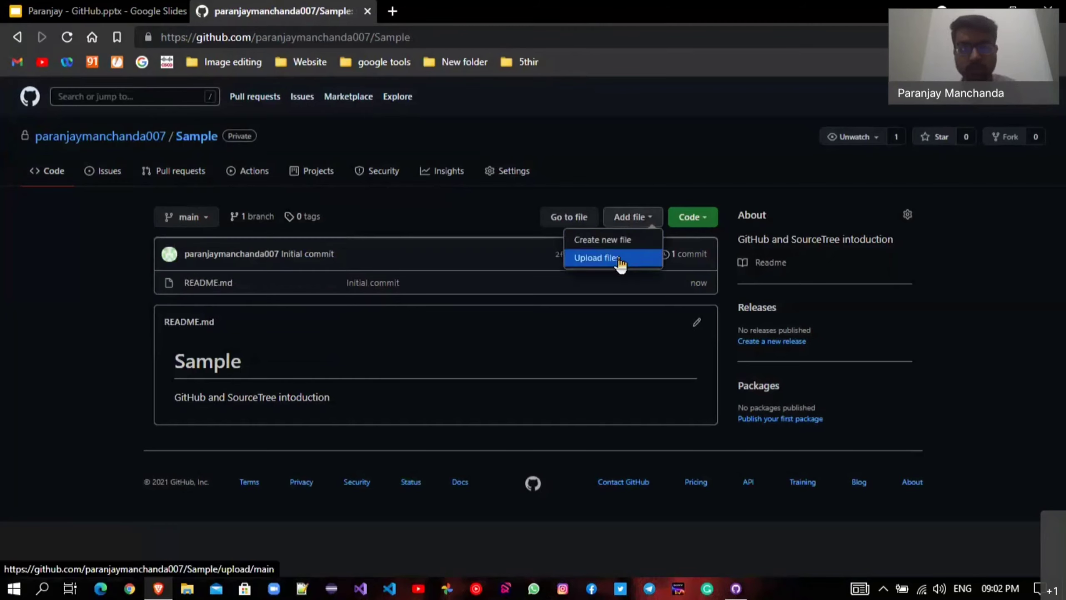
pyautogui.click(419, 217)
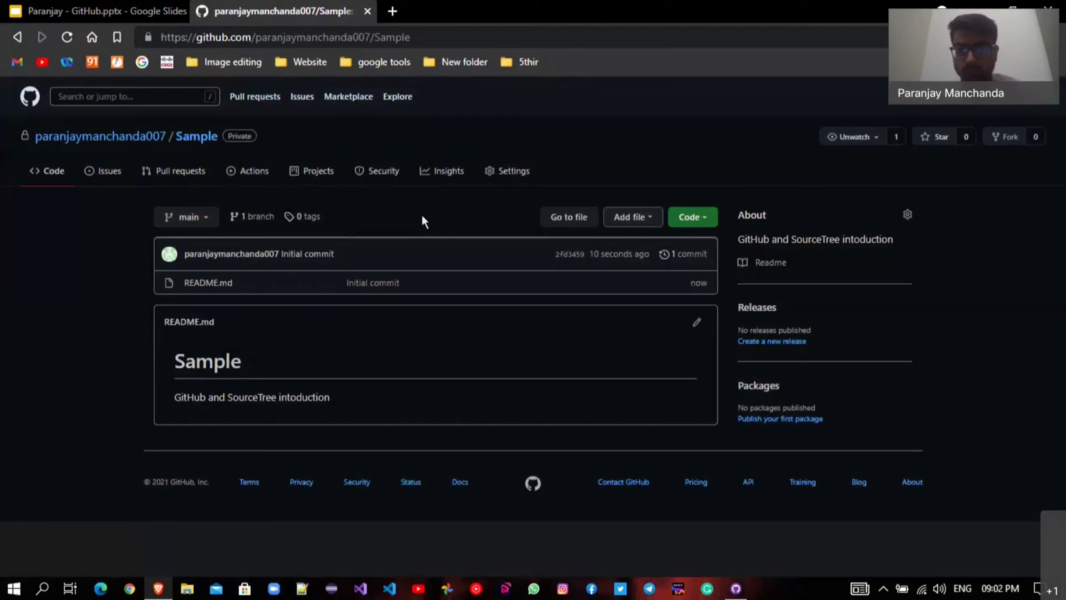
# Check the repository notification options, then open the repository Settings.
pyautogui.click(874, 137)
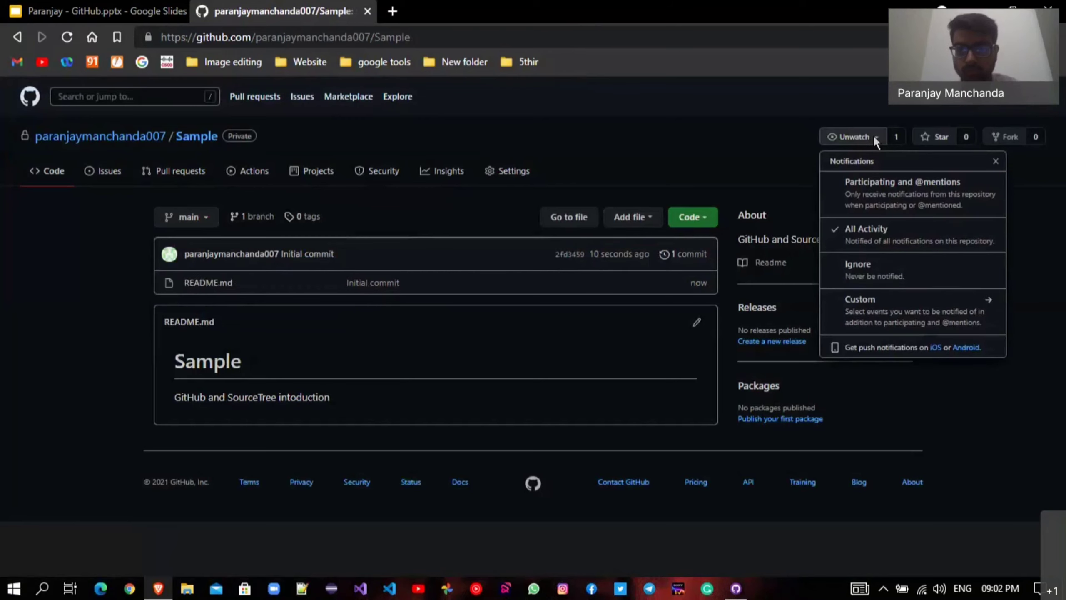
pyautogui.click(873, 135)
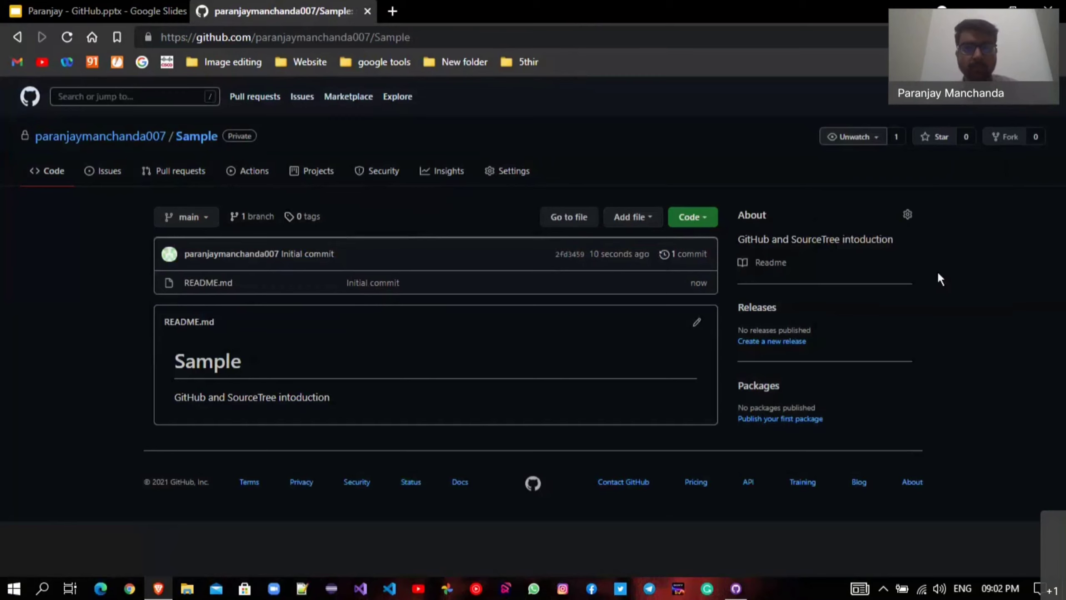
pyautogui.click(508, 170)
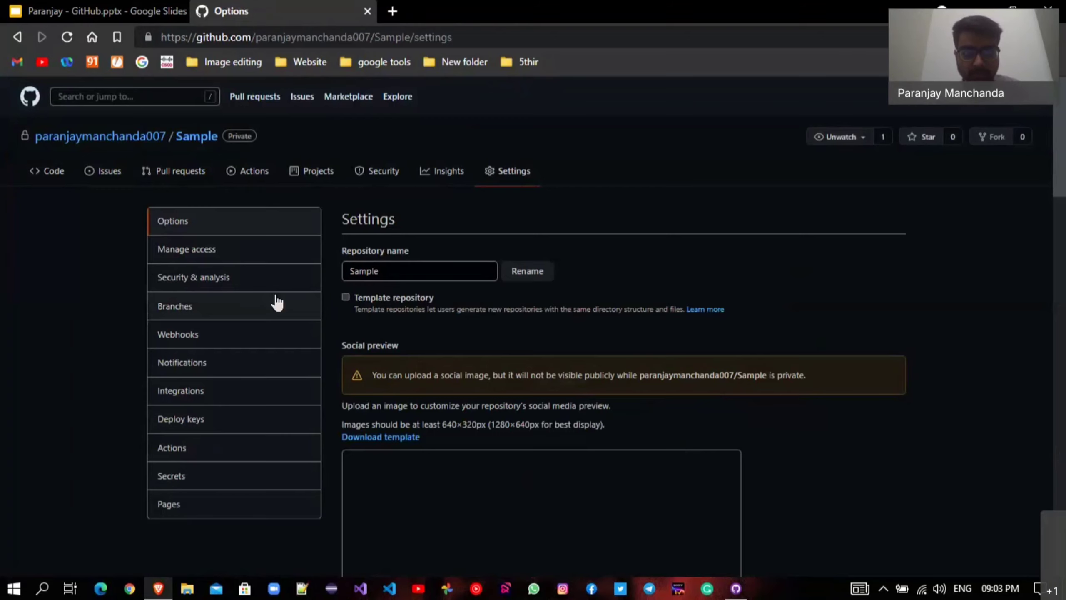
# On Manage access, invite a GitHub user by username as a Sample collaborator.
pyautogui.click(264, 251)
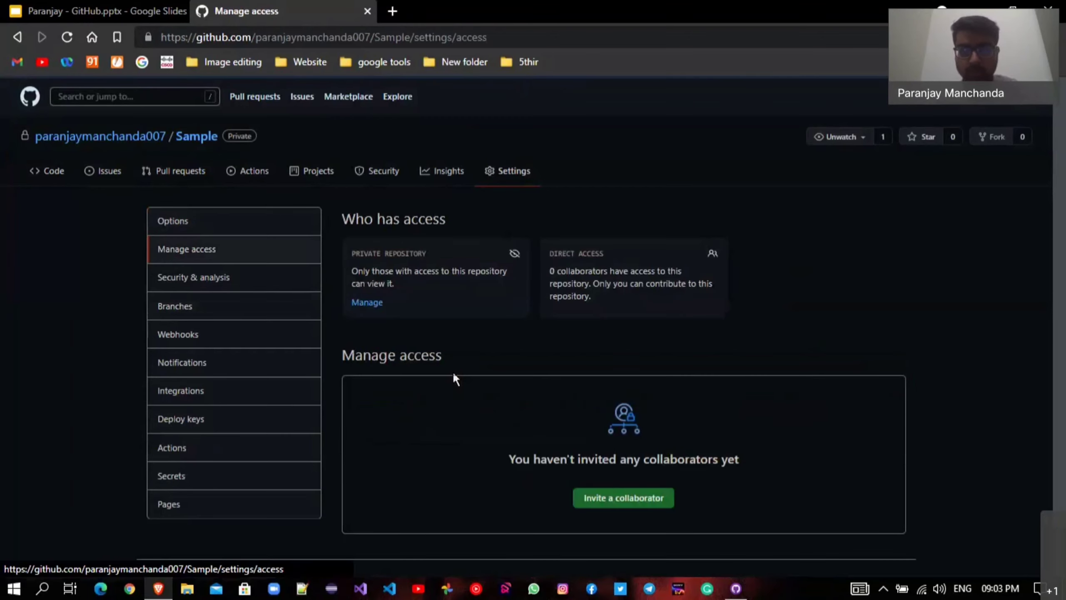
pyautogui.click(623, 497)
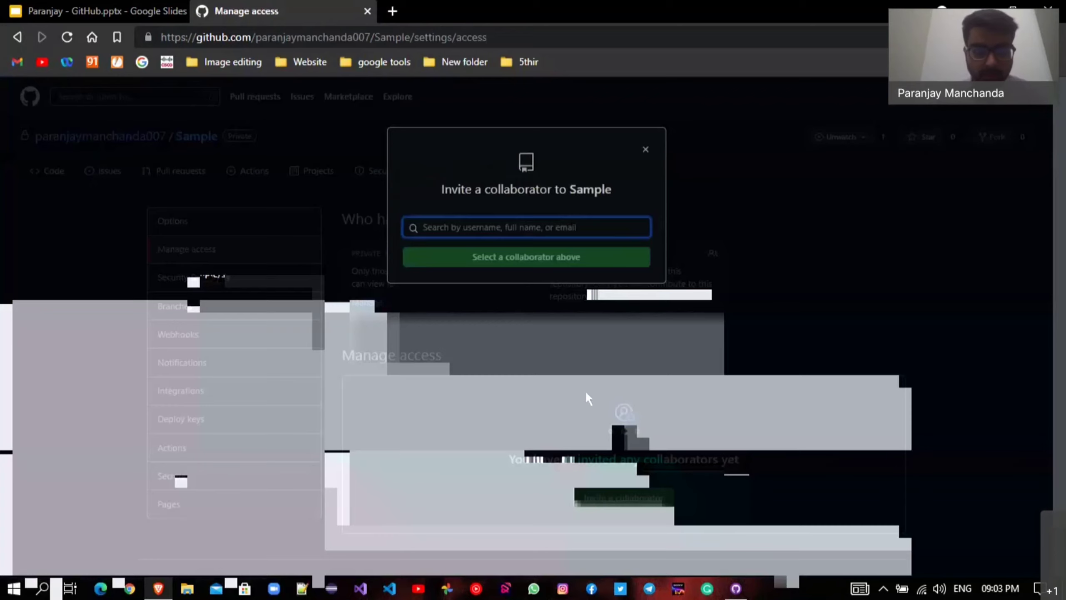
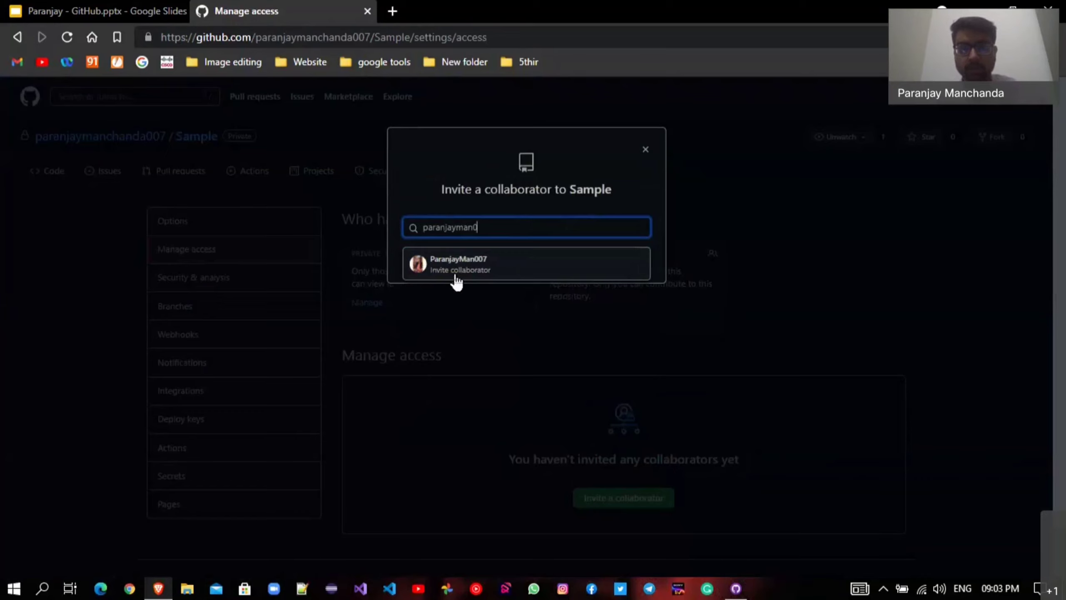
pyautogui.click(457, 281)
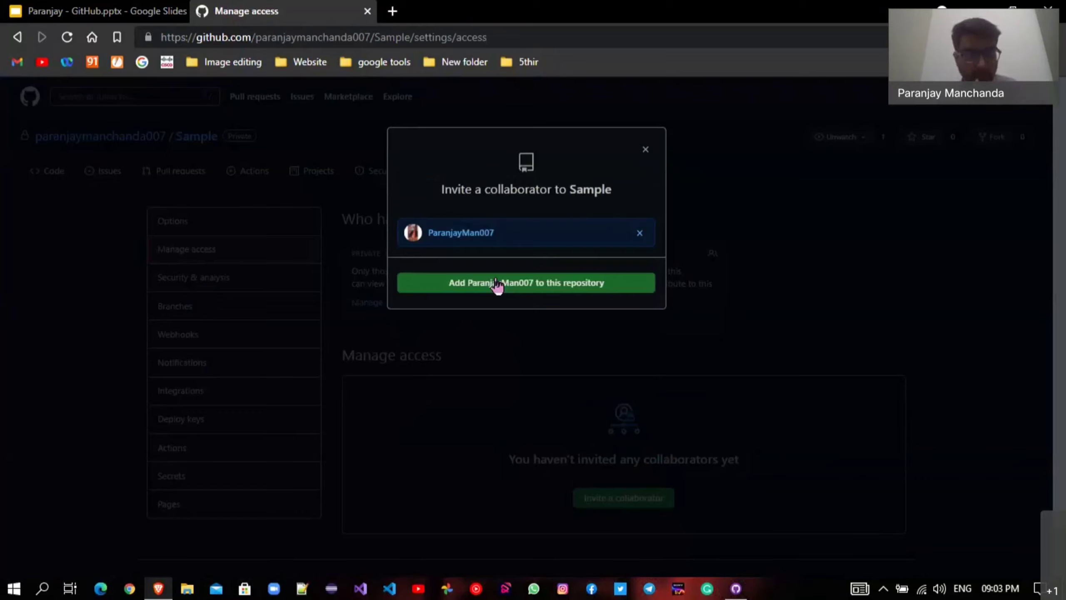
pyautogui.click(496, 280)
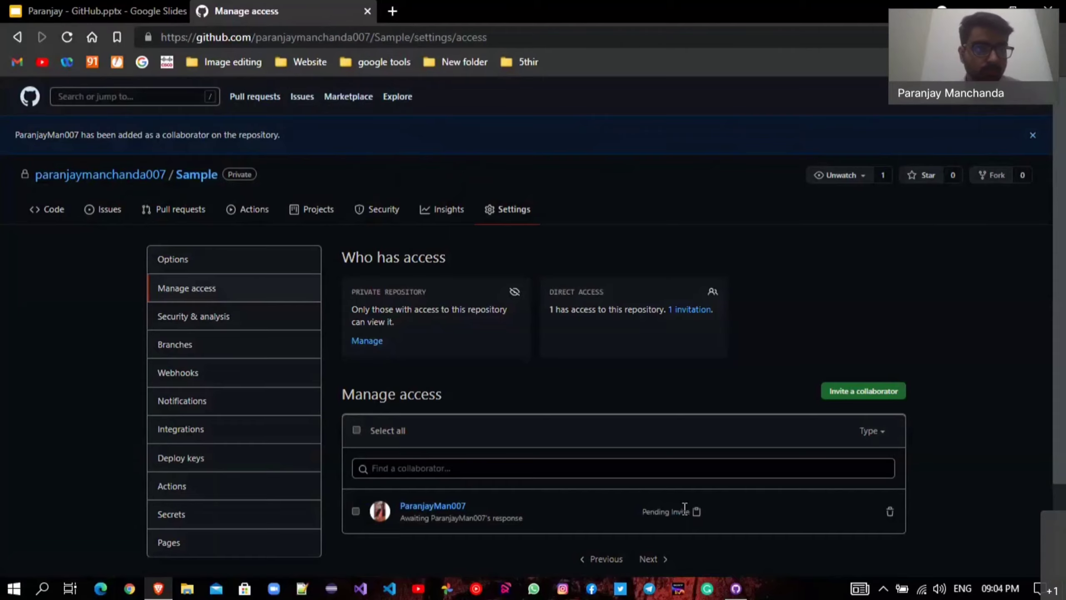
# Open Gmail via its bookmark in a new tab, then return to the Manage access tab.
pyautogui.hotkey('ctrl', 't')
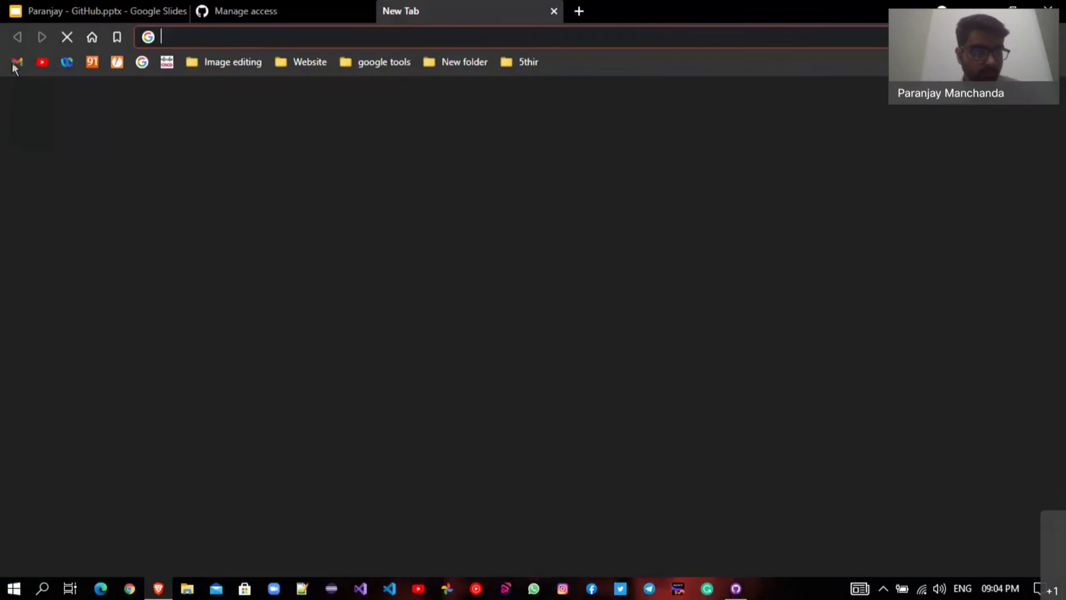
pyautogui.click(16, 63)
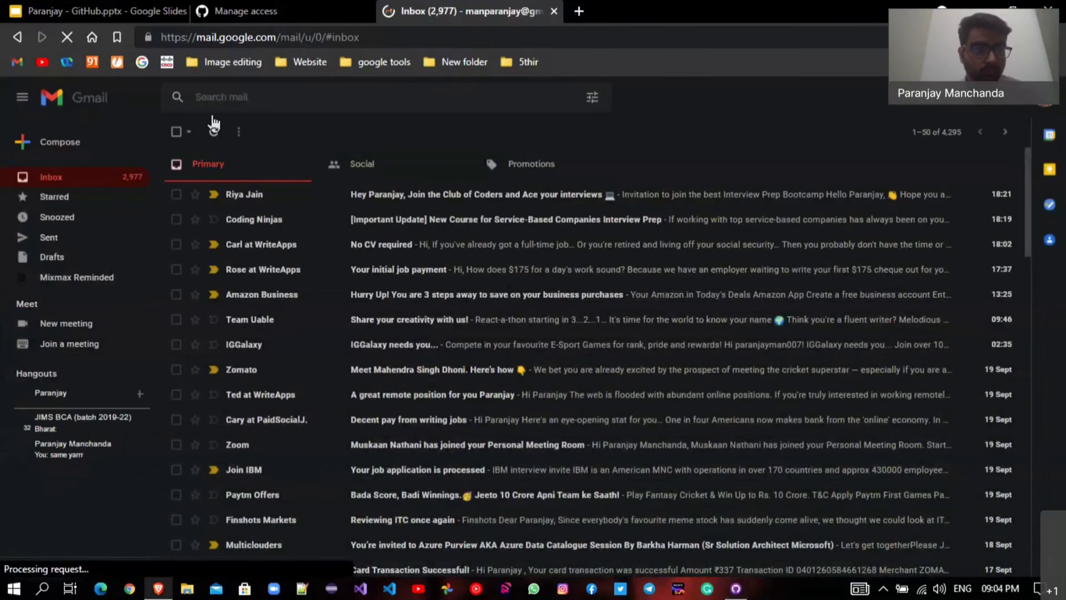
pyautogui.click(253, 7)
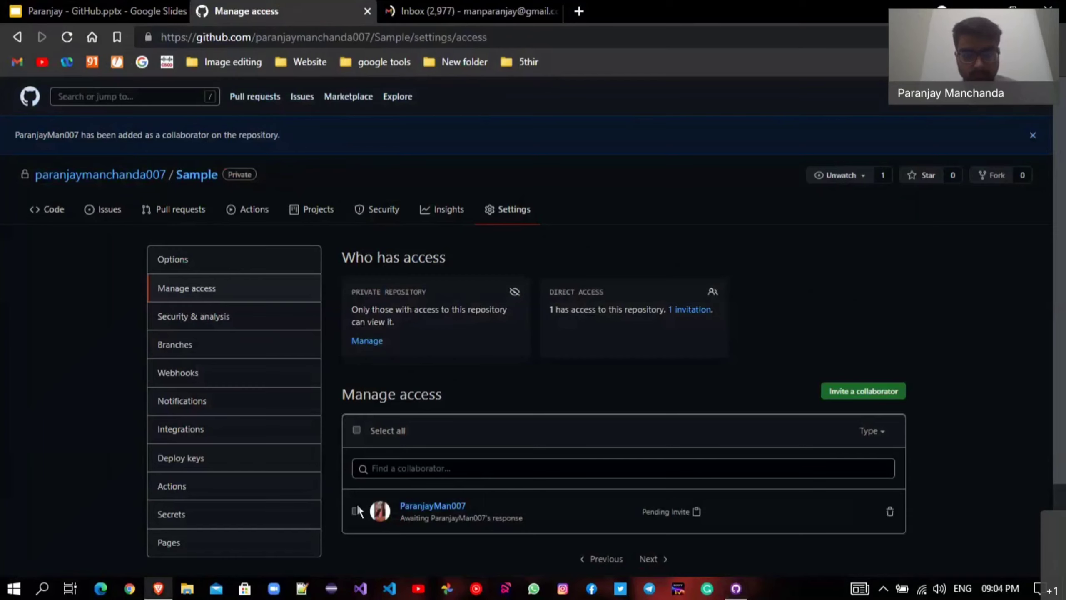
# Select the pending Sample invitee and check the Type filter and member actions, then return to Gmail.
pyautogui.scroll(-3, 621, 511)
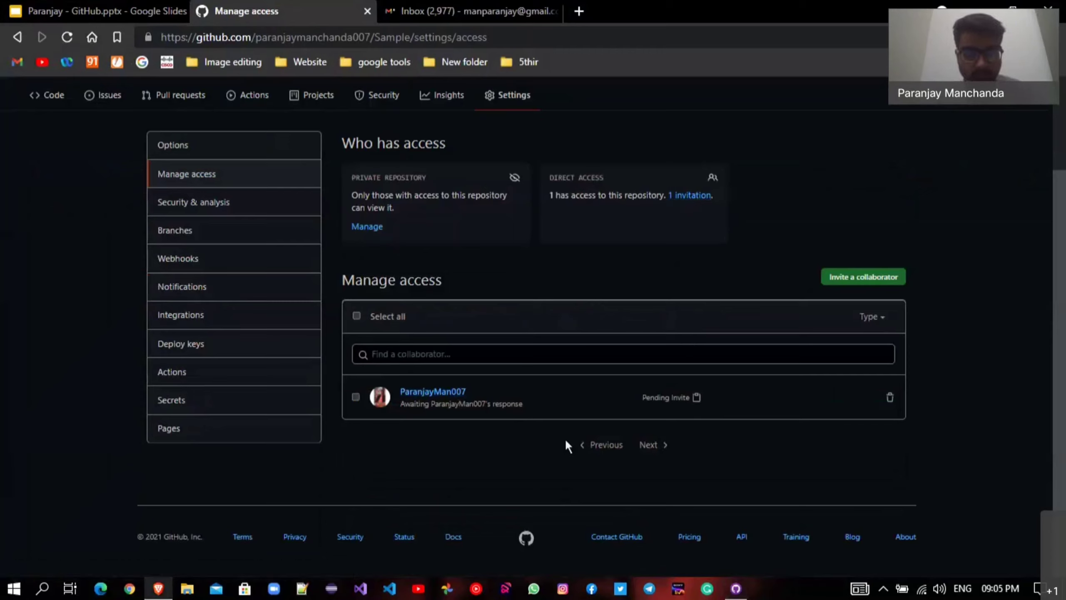
pyautogui.click(355, 396)
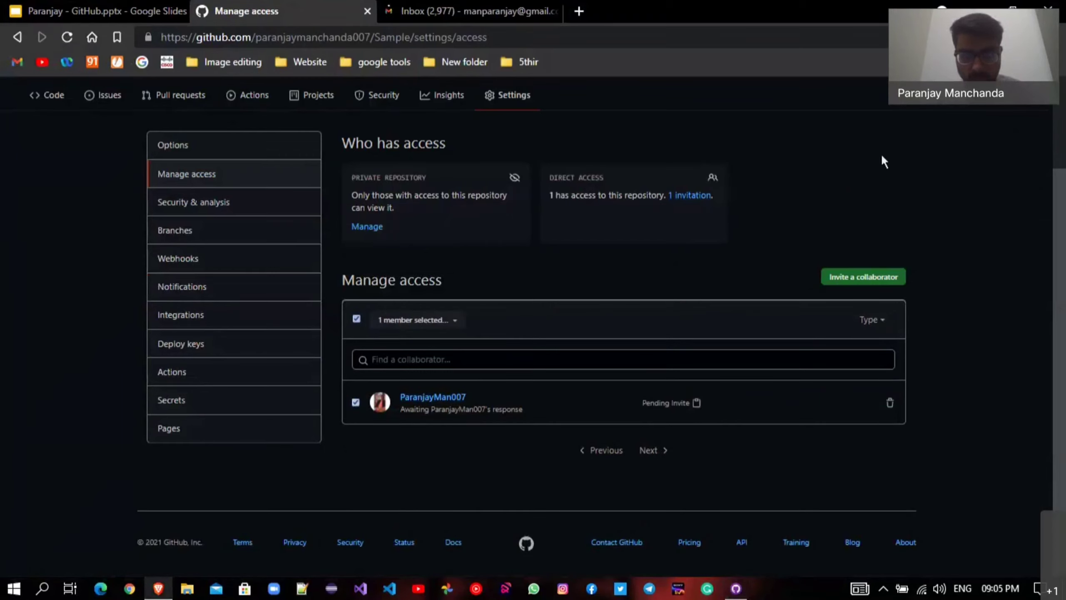
pyautogui.click(871, 319)
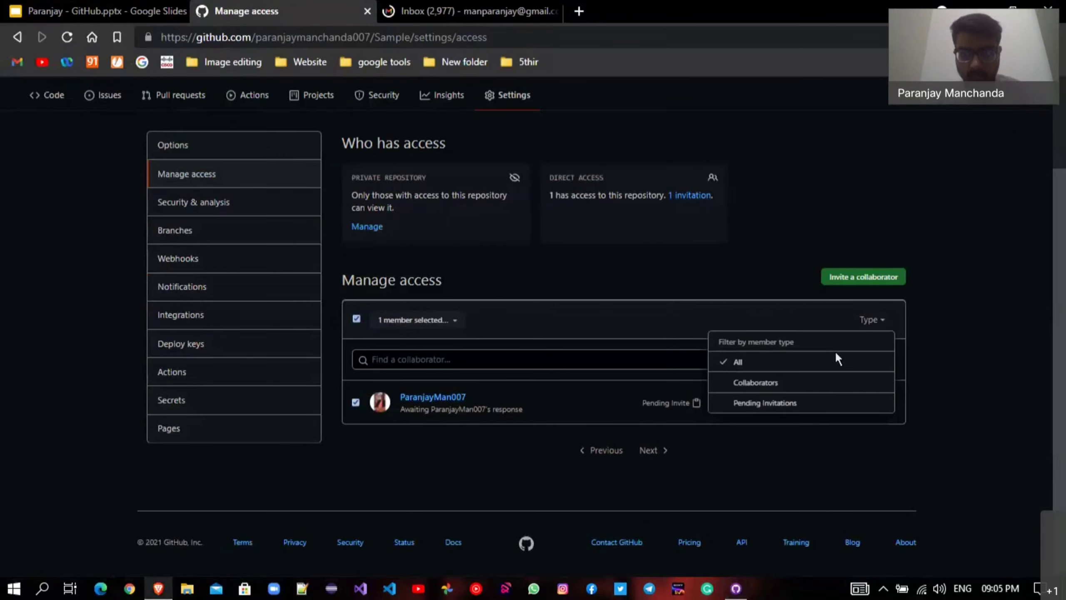
pyautogui.click(804, 361)
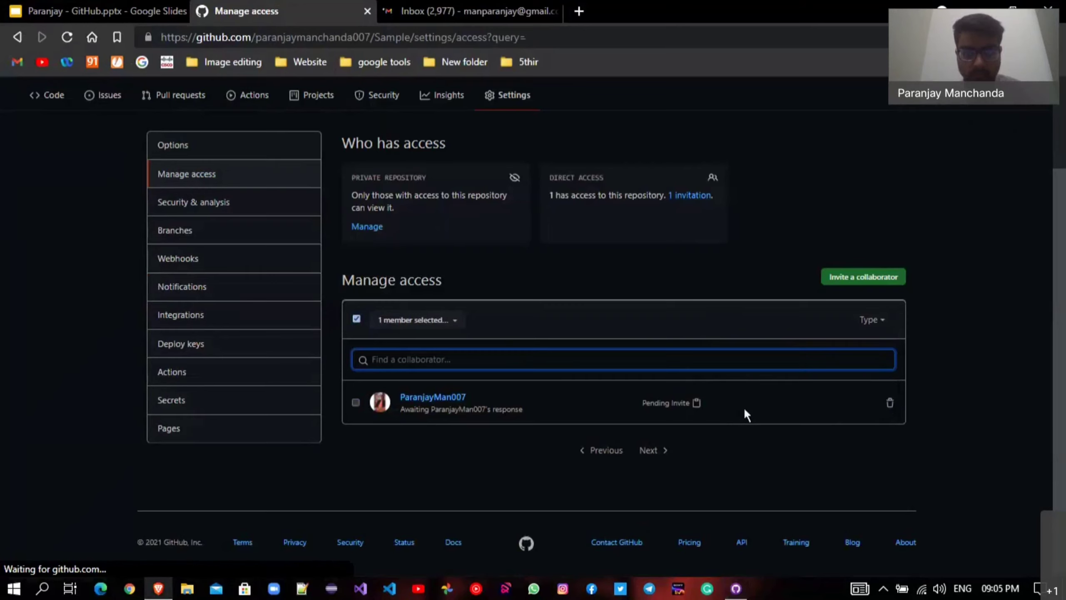
pyautogui.click(443, 322)
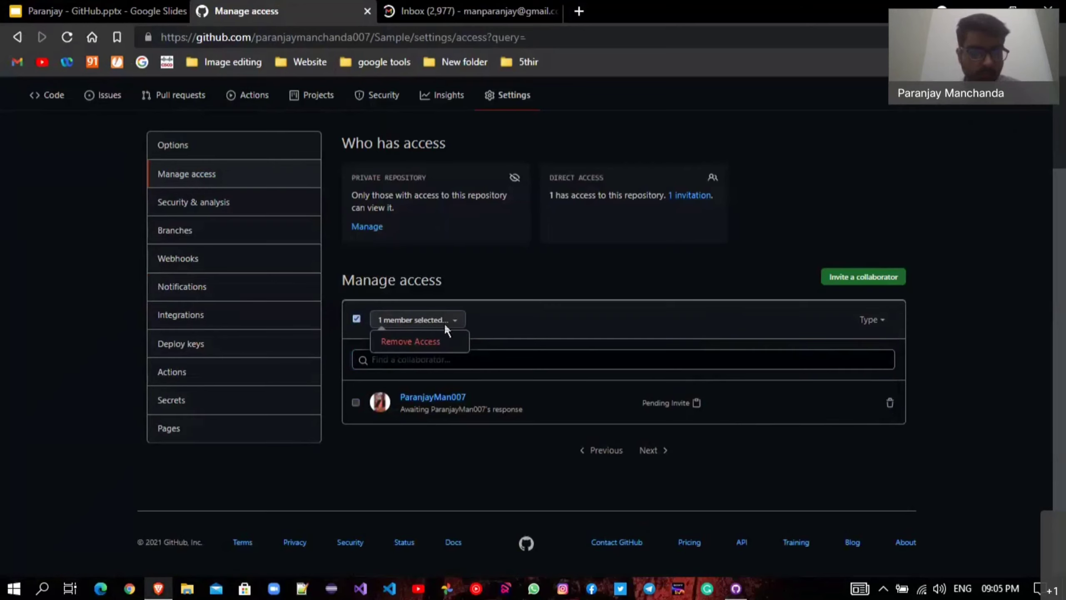
pyautogui.click(444, 322)
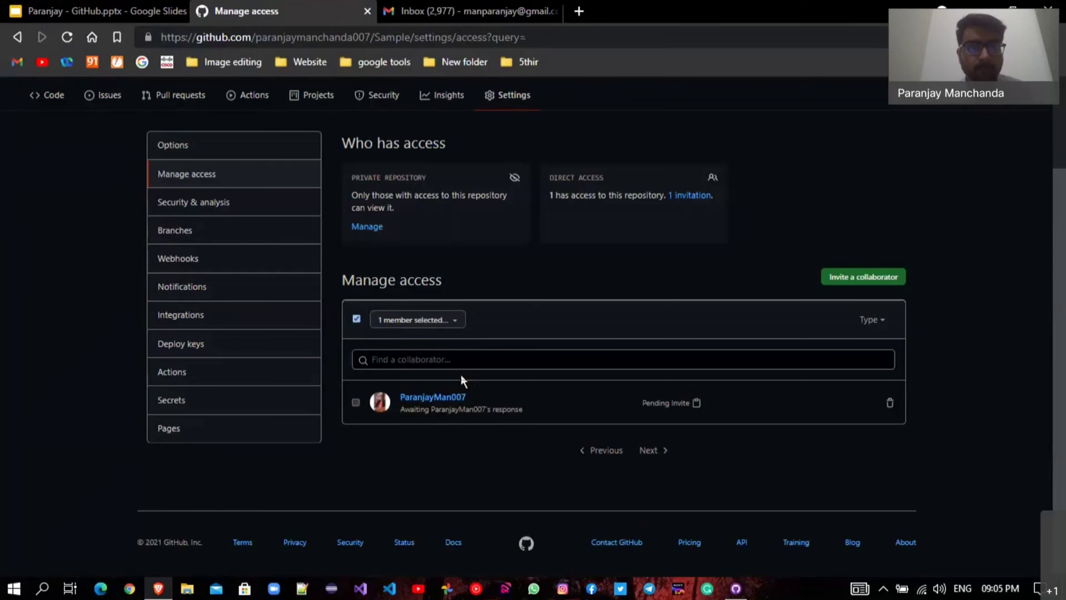
pyautogui.hotkey('ctrl', 'Tab')
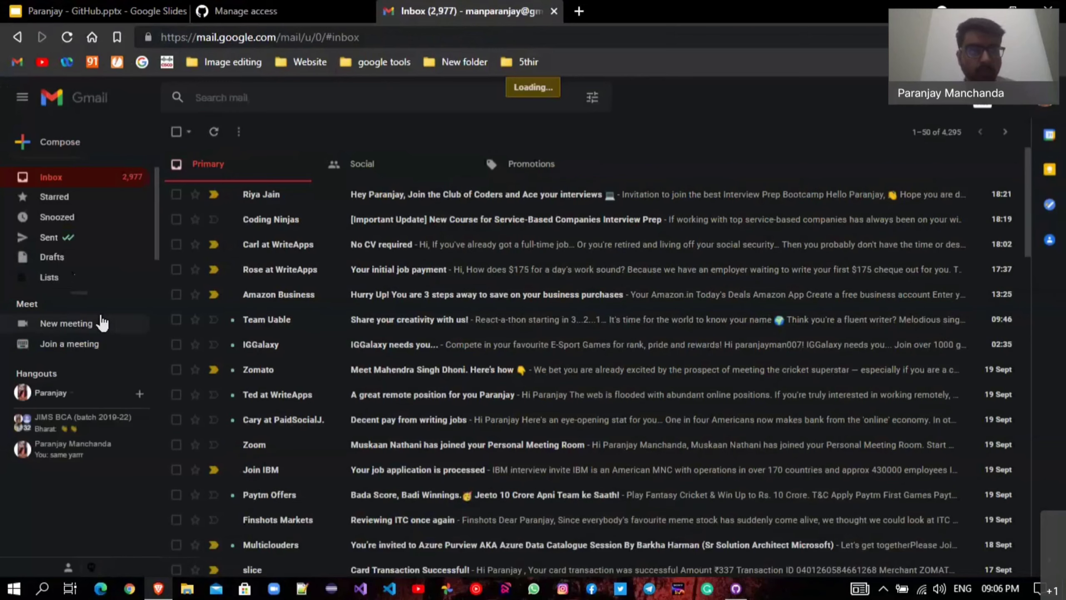
# Invite the collaborator's Gmail address to Sample through the 'Invite to Sample' suggestion.
pyautogui.click(300, 10)
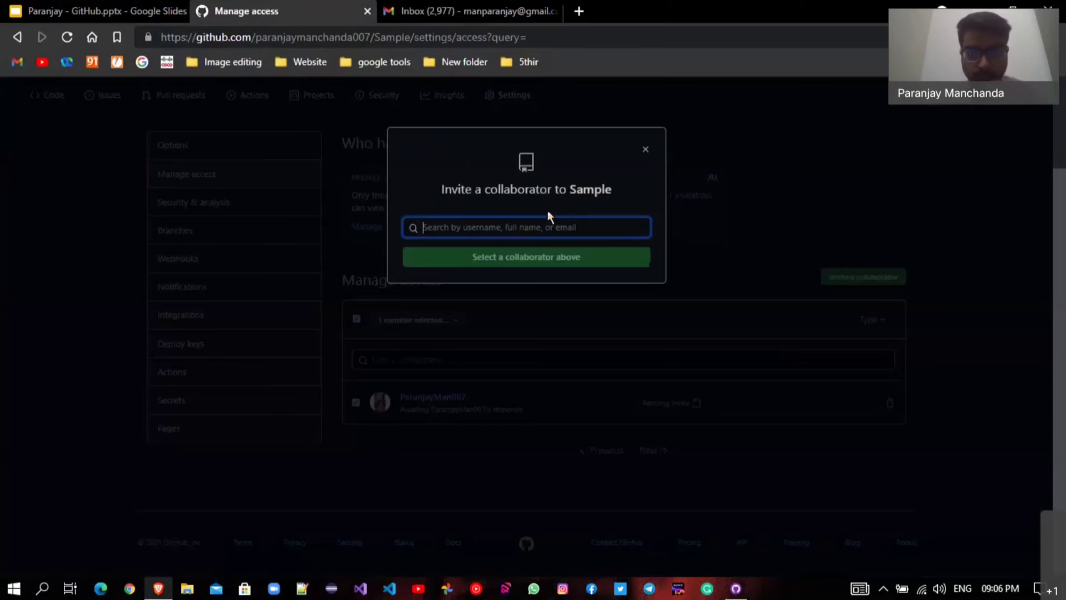
pyautogui.write('pa')
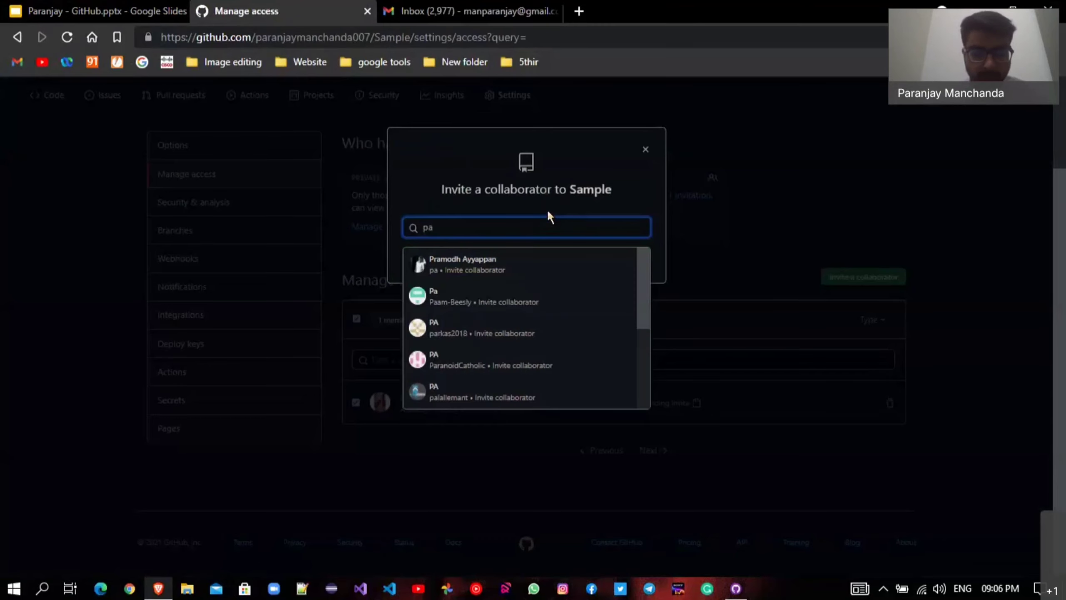
pyautogui.write('ran')
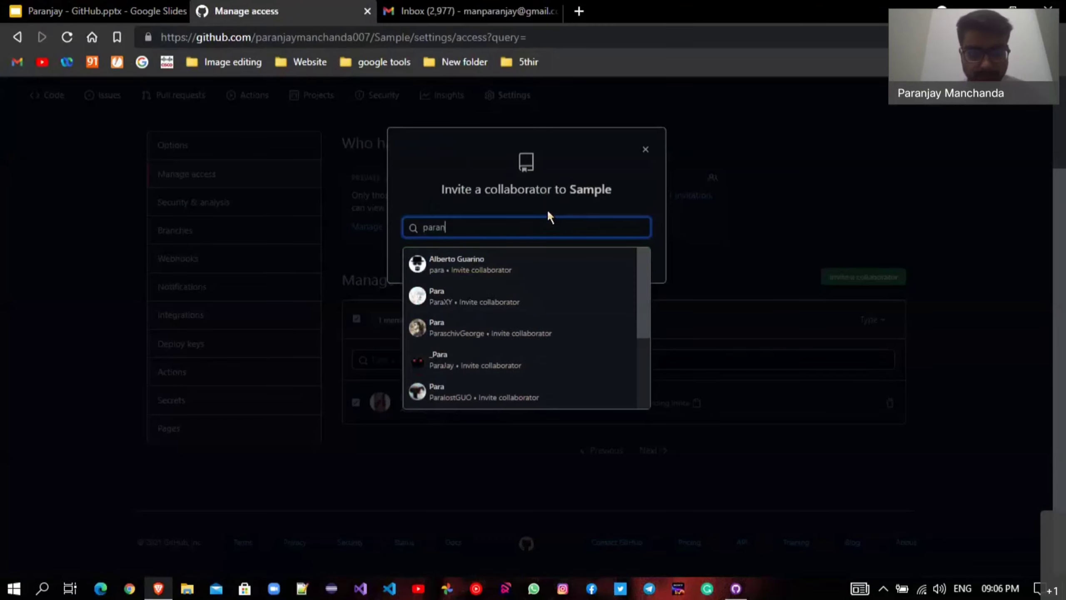
pyautogui.press('BackSpace')
pyautogui.press('BackSpace')
pyautogui.press('BackSpace')
pyautogui.press('BackSpace')
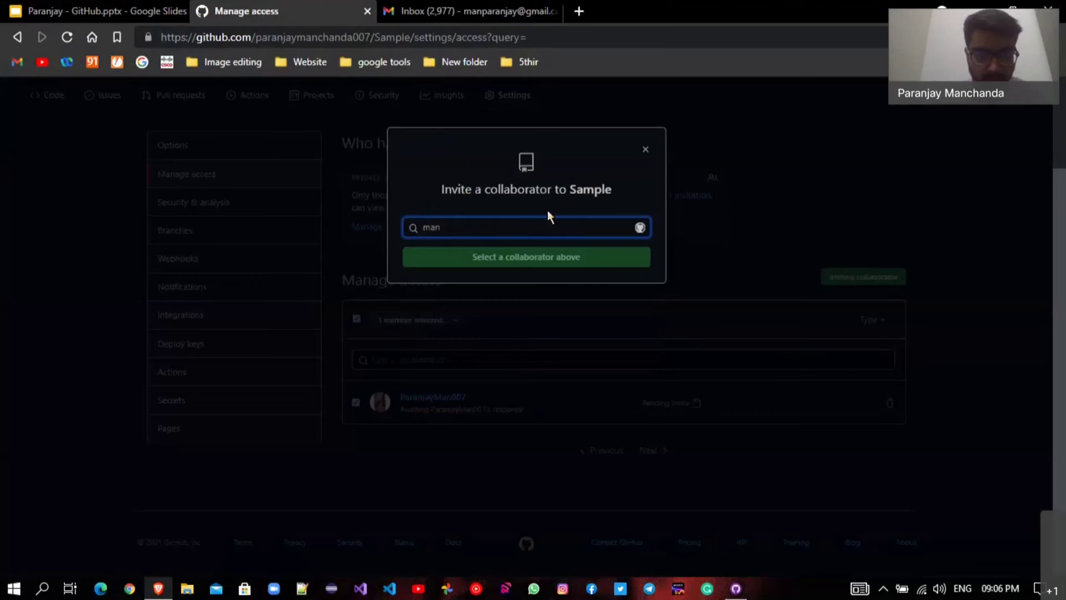
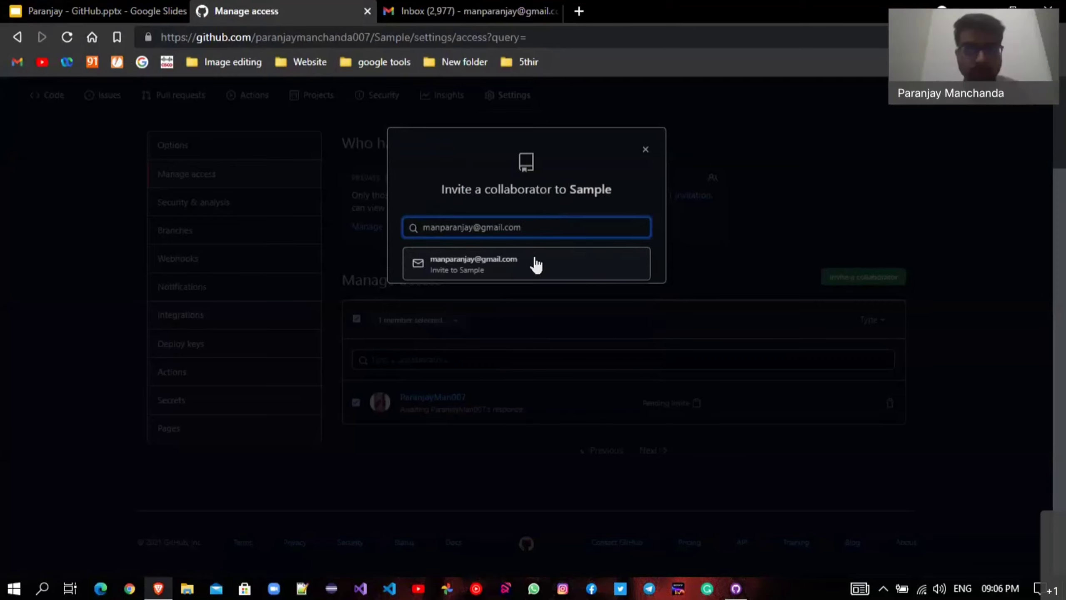
pyautogui.click(571, 252)
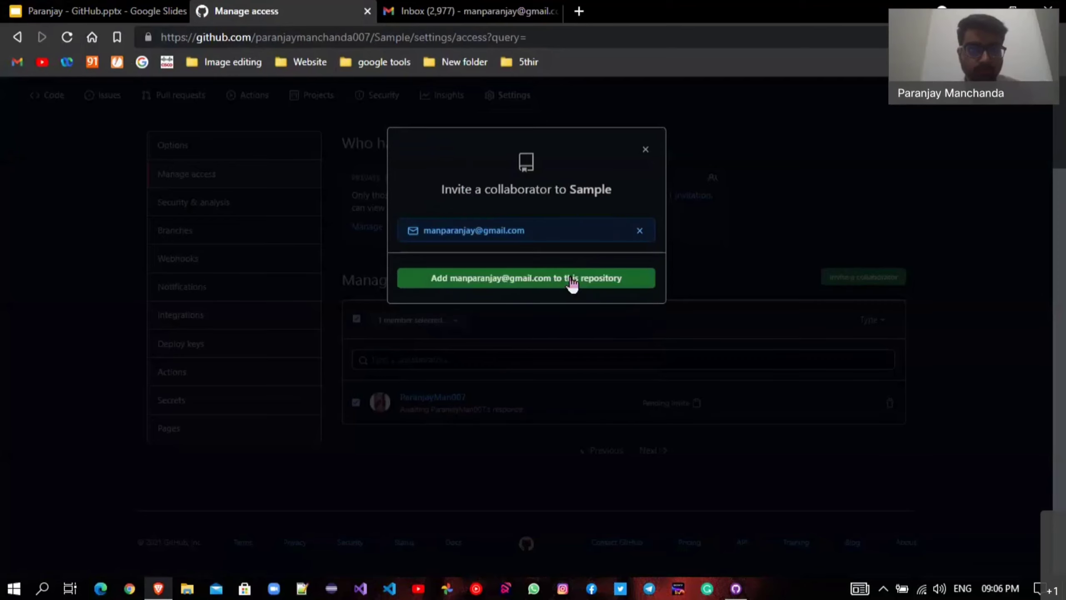
pyautogui.click(572, 279)
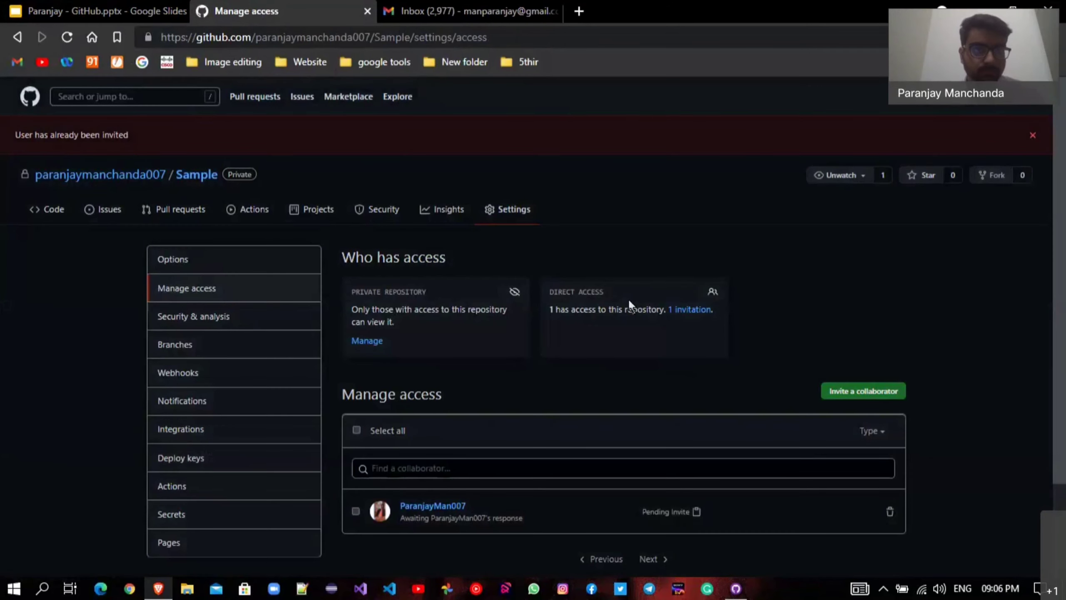
# Switch to Gmail and refresh the inbox twice for new mail.
pyautogui.click(380, 8)
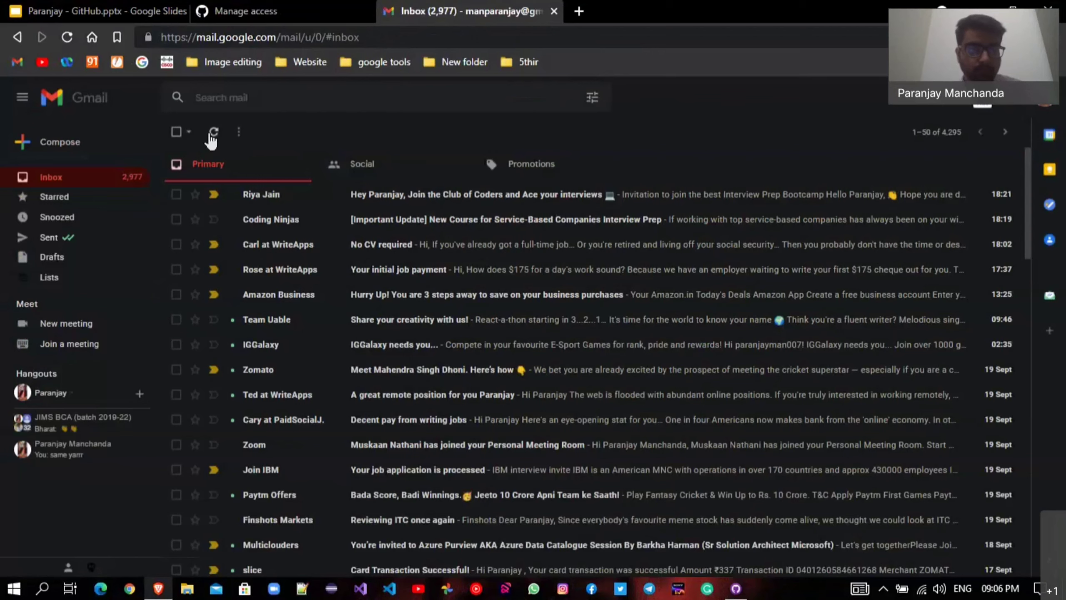
pyautogui.click(212, 134)
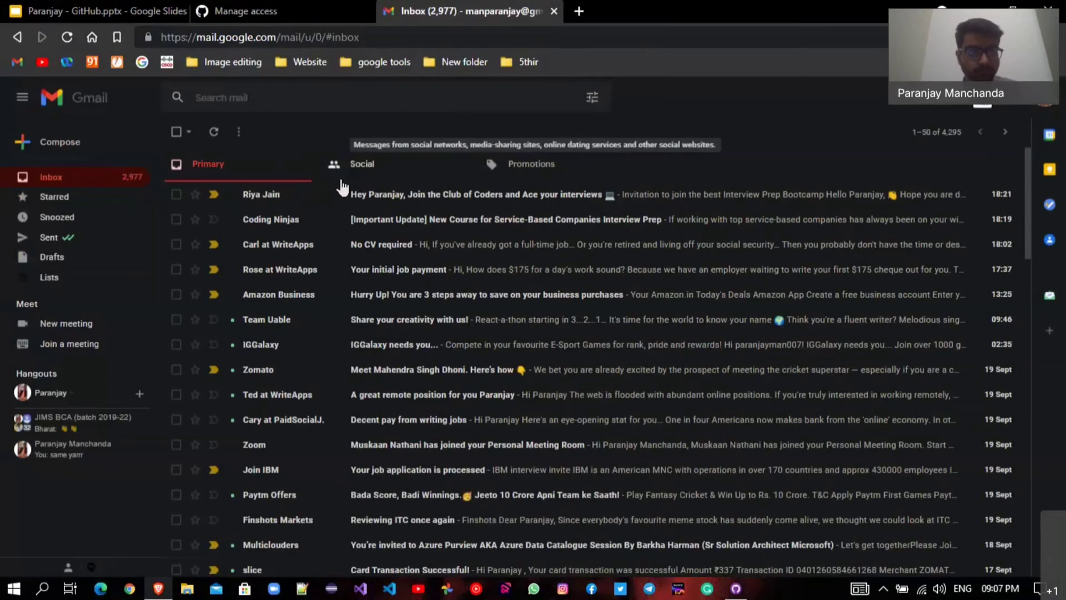
pyautogui.click(214, 132)
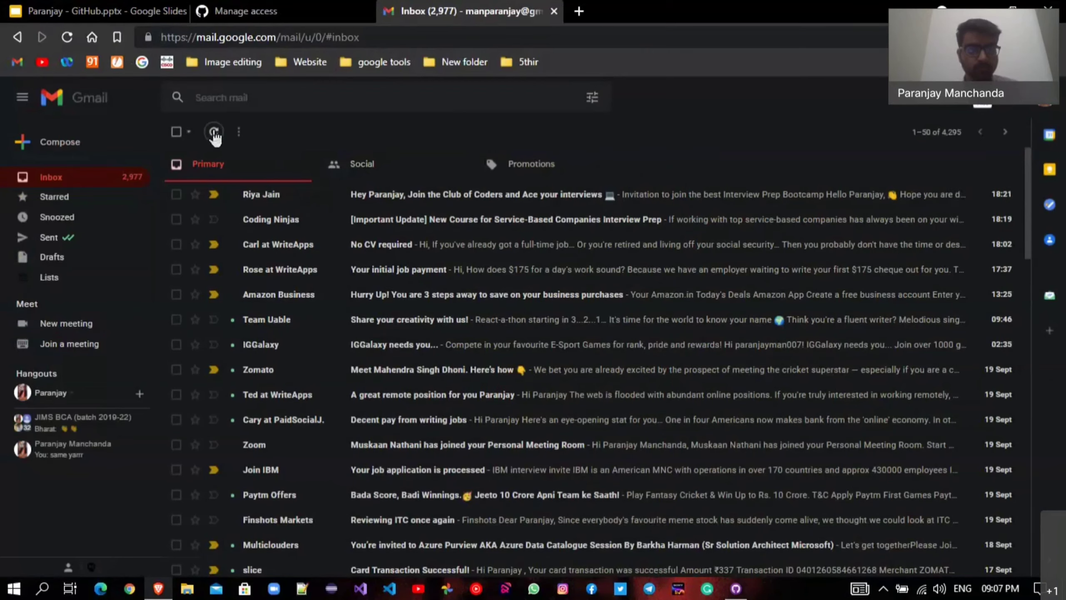
# Search Gmail for 'github', dismiss the Mailtrack tip, then go back to Inbox and the Manage access tab.
pyautogui.click(355, 99)
pyautogui.write('gith')
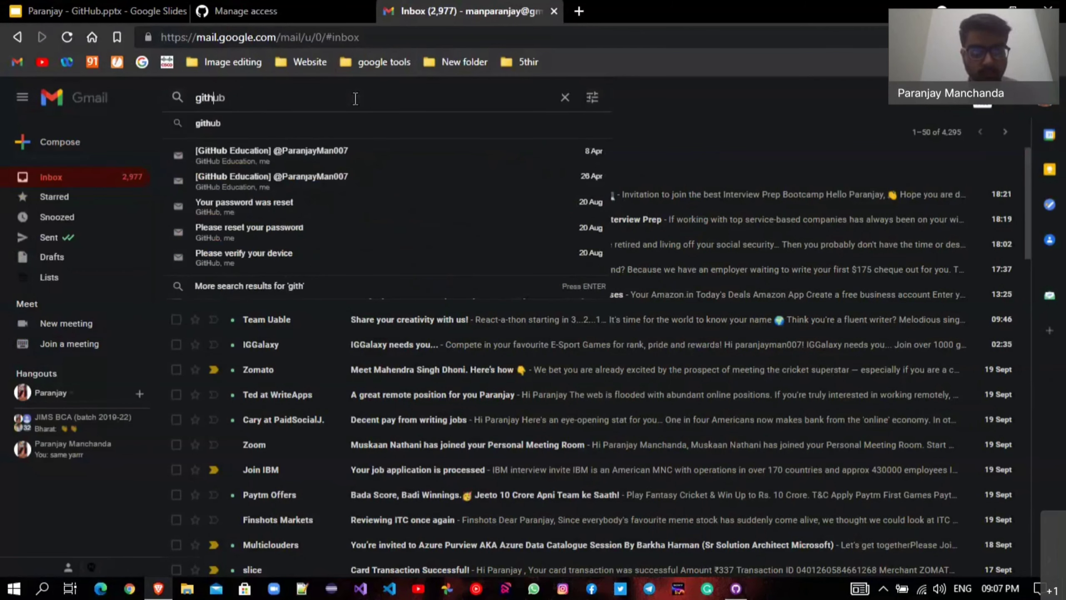
pyautogui.write('ub')
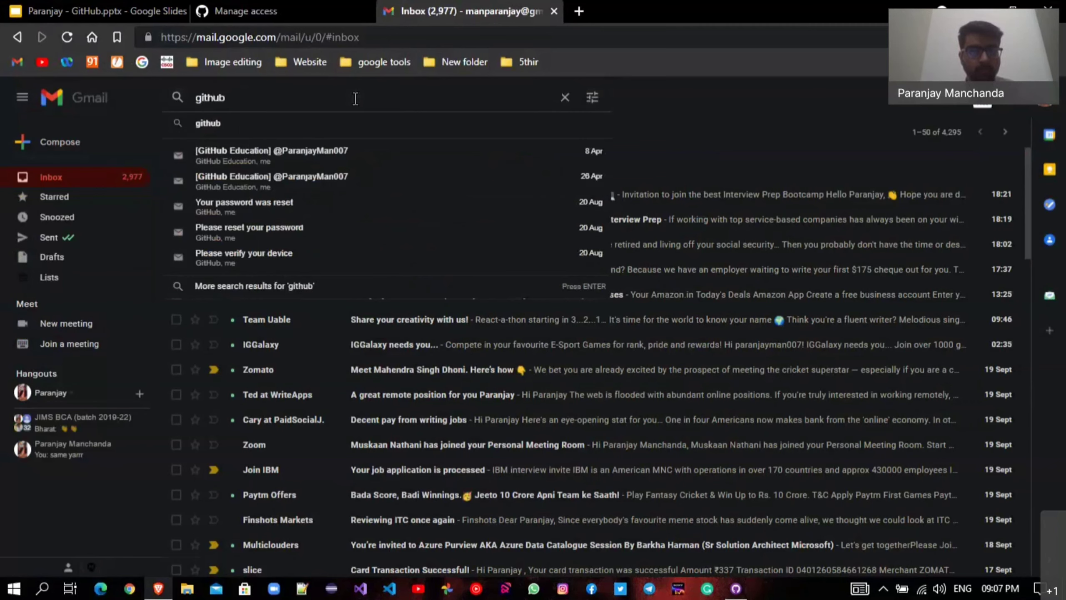
pyautogui.press('Escape')
pyautogui.press('Return')
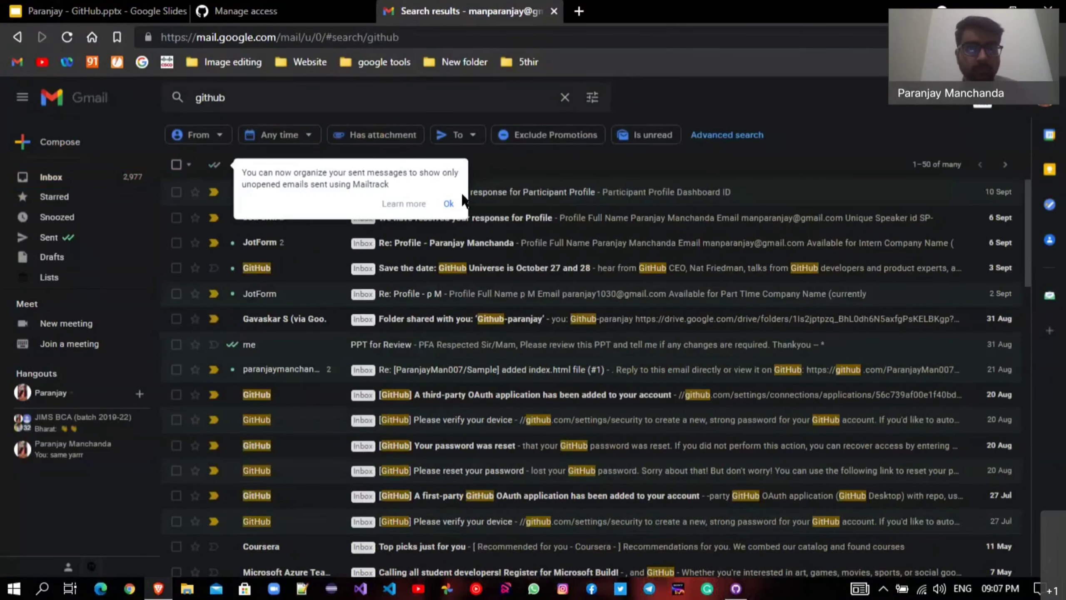
pyautogui.click(448, 203)
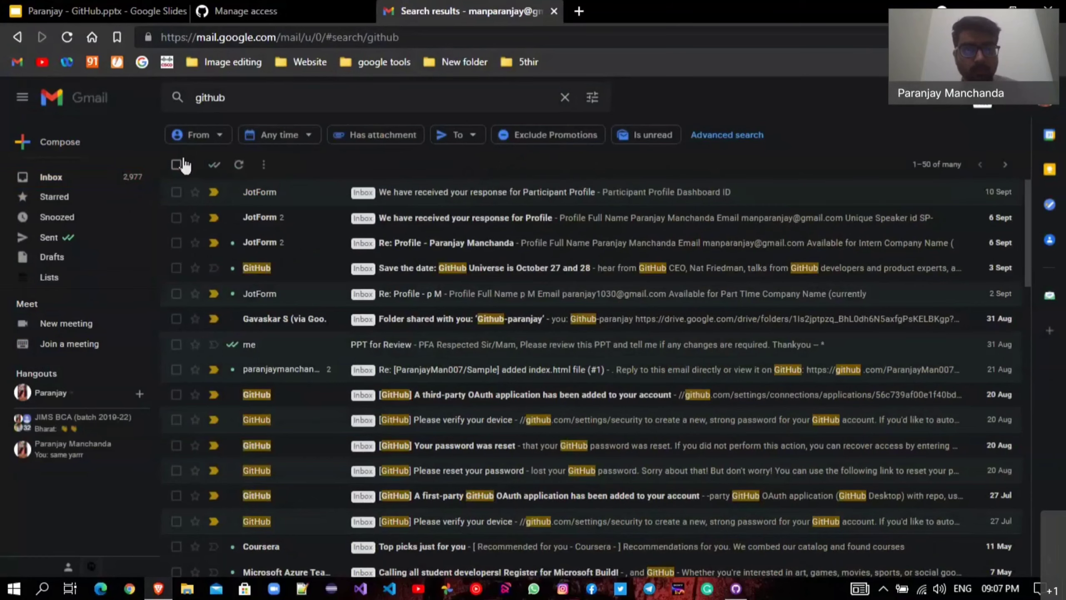
pyautogui.click(147, 176)
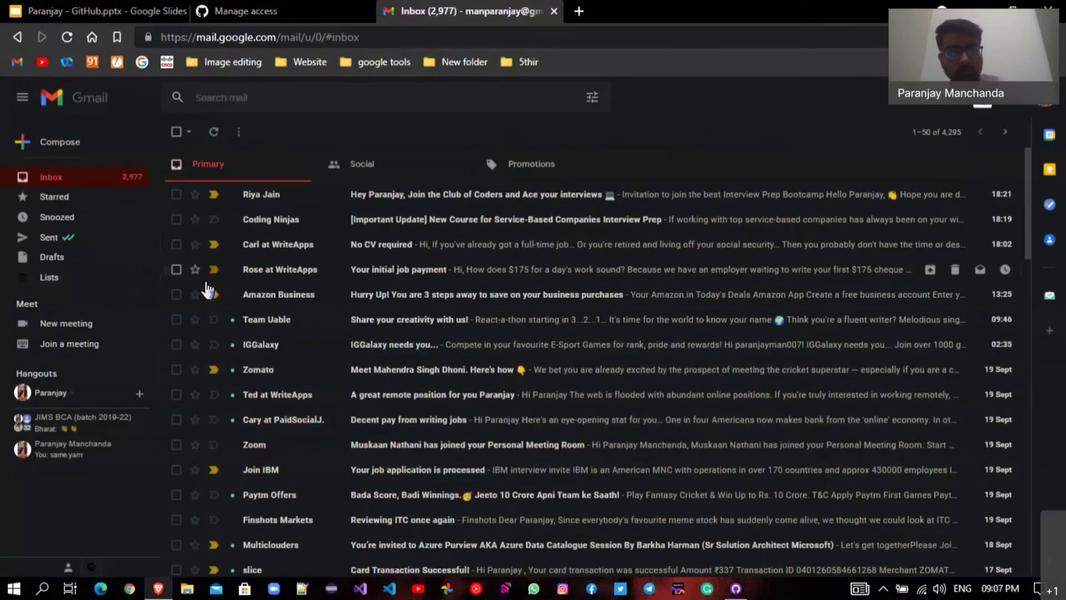
pyautogui.click(321, 7)
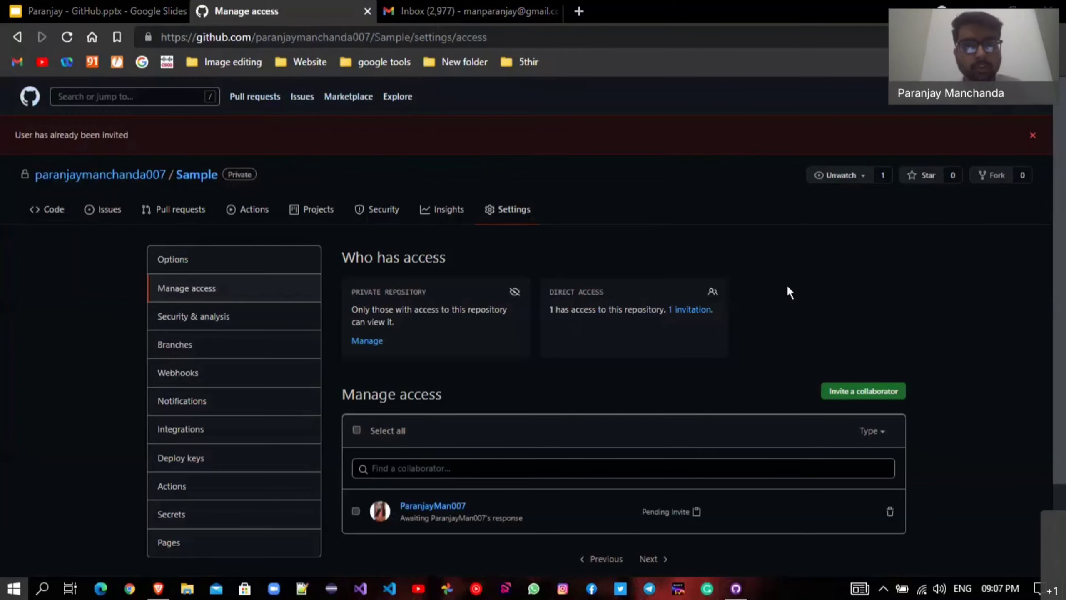
pyautogui.press('super')
pyautogui.write('sour')
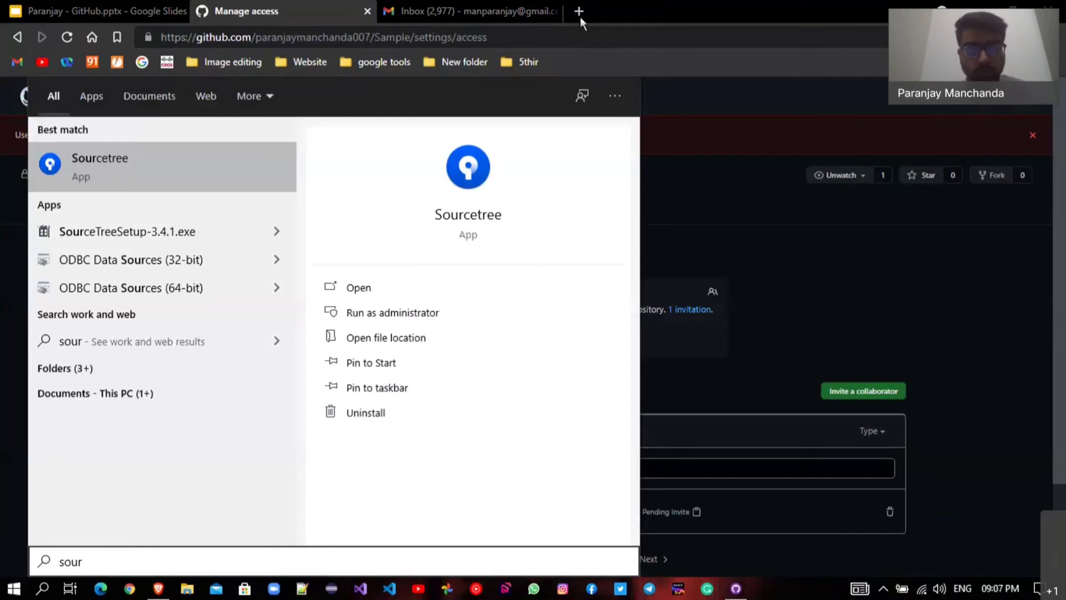
pyautogui.click(579, 13)
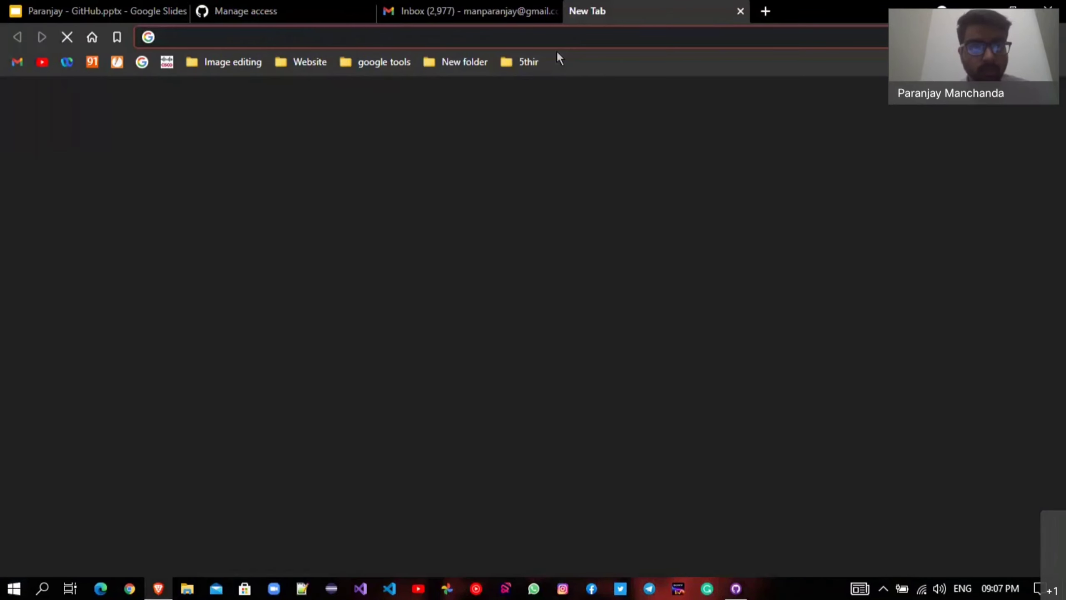
pyautogui.write('sour')
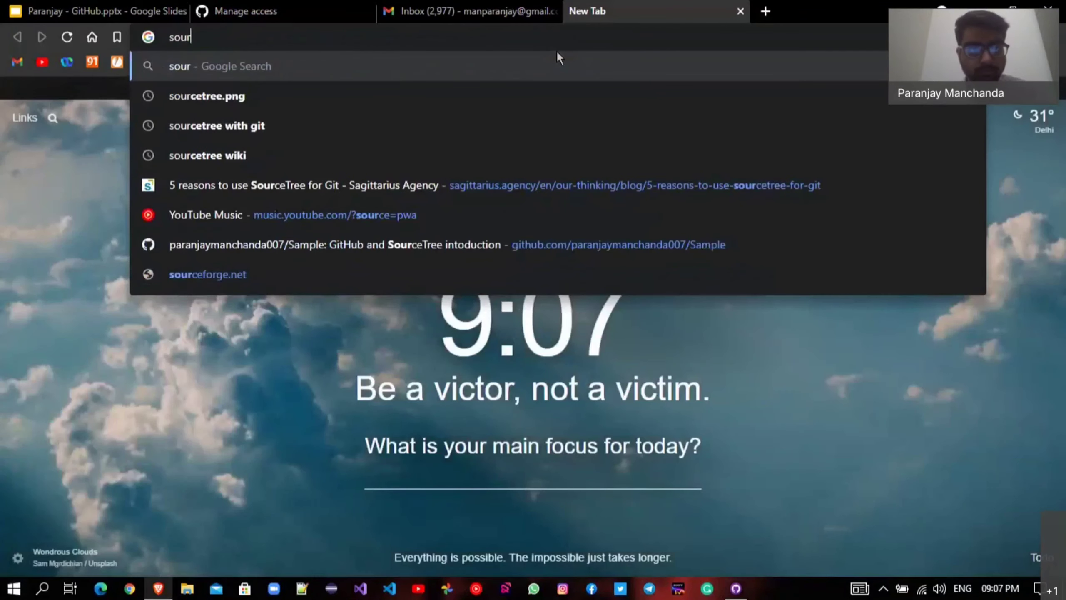
pyautogui.press('Down')
pyautogui.press('Down')
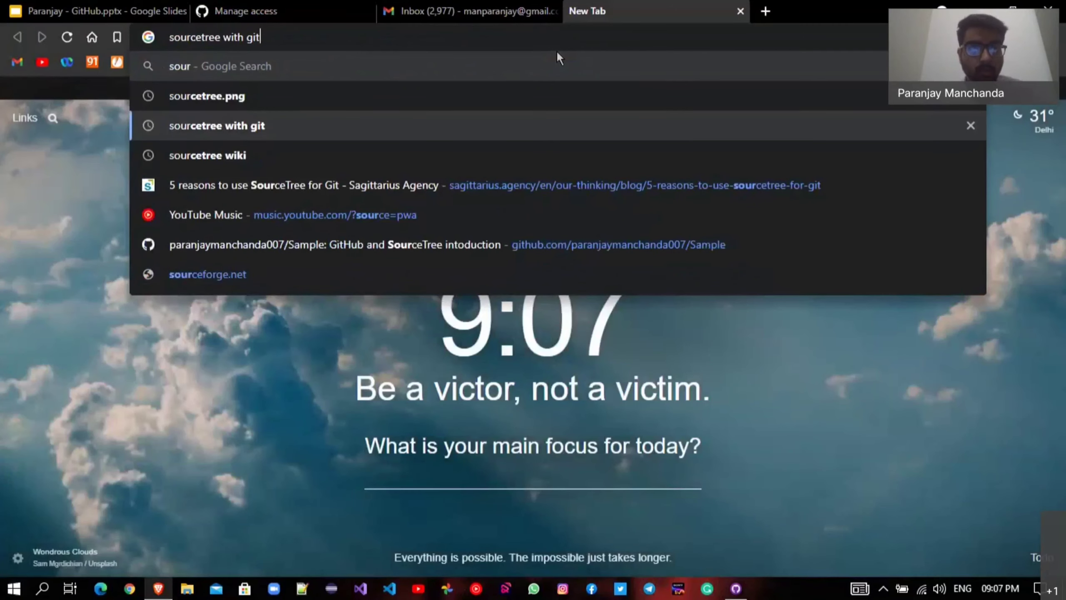
pyautogui.press('BackSpace')
pyautogui.press('BackSpace')
pyautogui.press('BackSpace')
pyautogui.press('BackSpace')
pyautogui.press('BackSpace')
pyautogui.press('BackSpace')
pyautogui.press('BackSpace')
pyautogui.press('BackSpace')
pyautogui.press('Return')
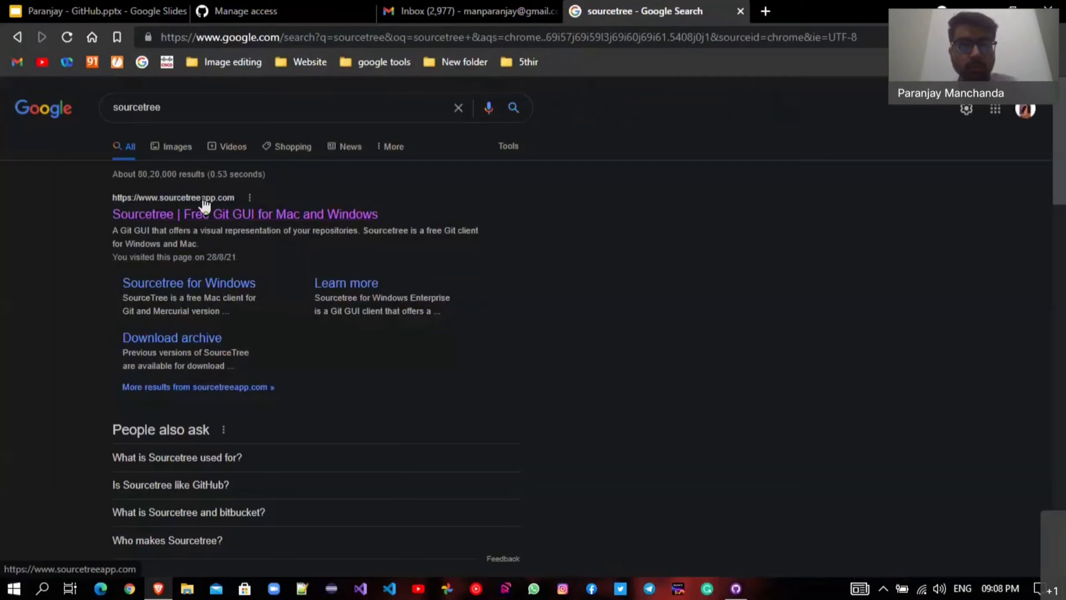
pyautogui.click(424, 231)
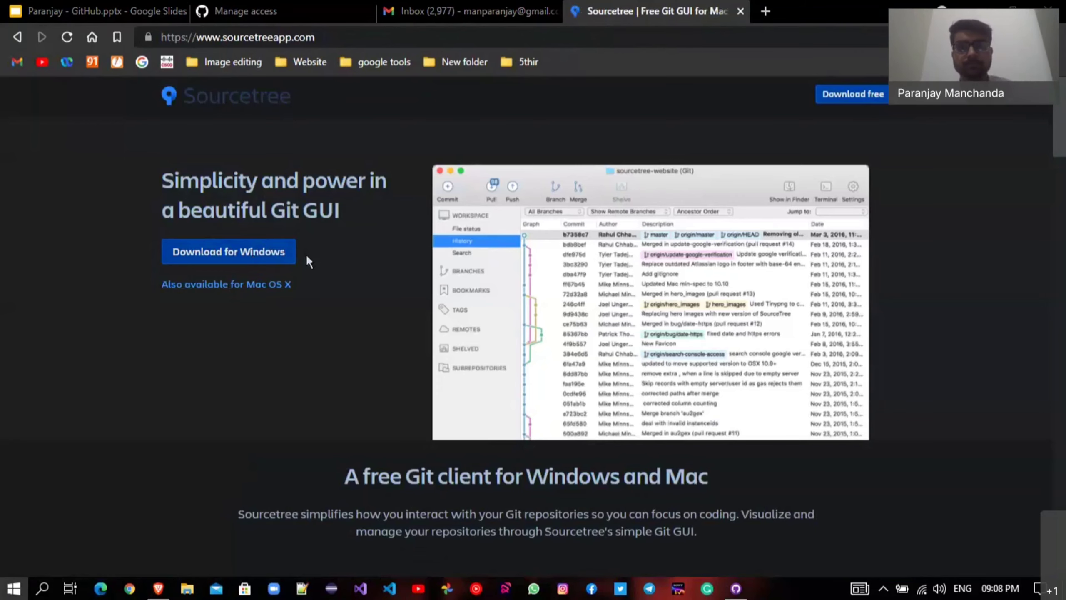
pyautogui.press('super')
pyautogui.write('so')
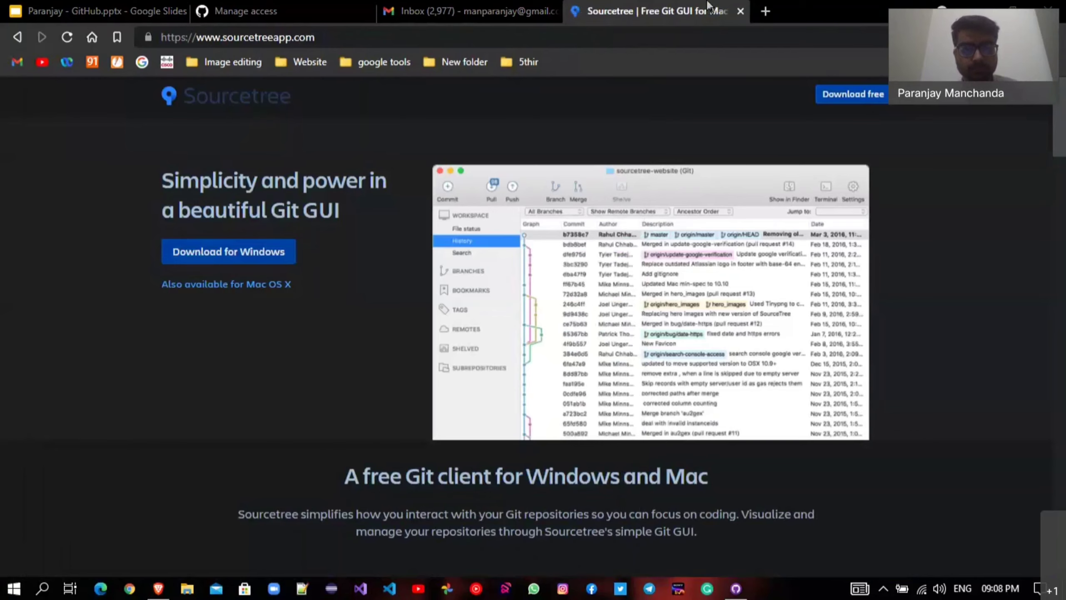
pyautogui.click(740, 12)
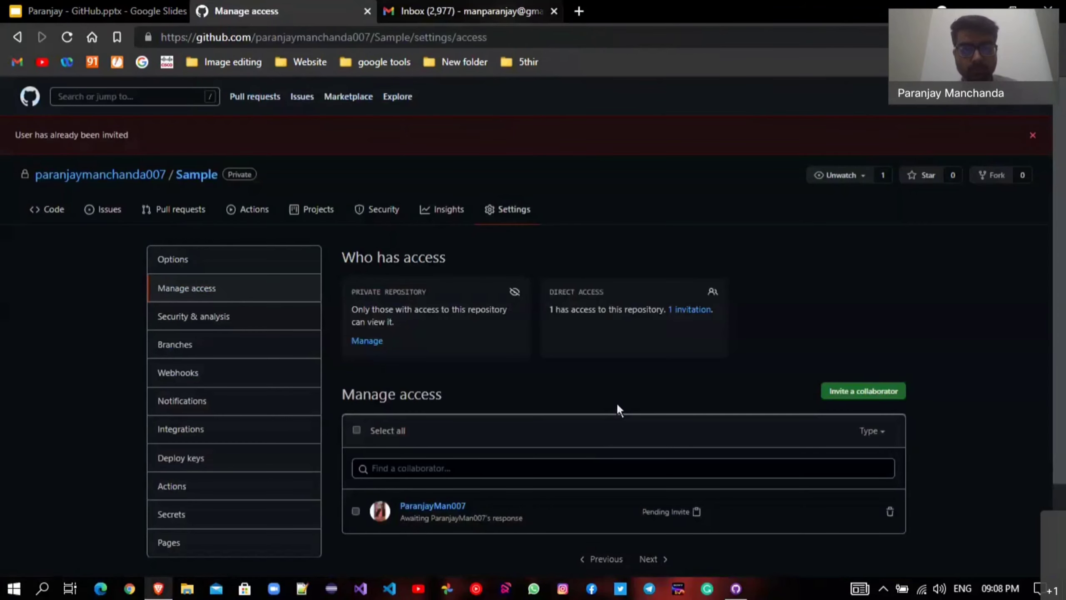
# Check GitHub Desktop, then bring up Sourcetree and select the local Sample repository entry.
pyautogui.click(735, 588)
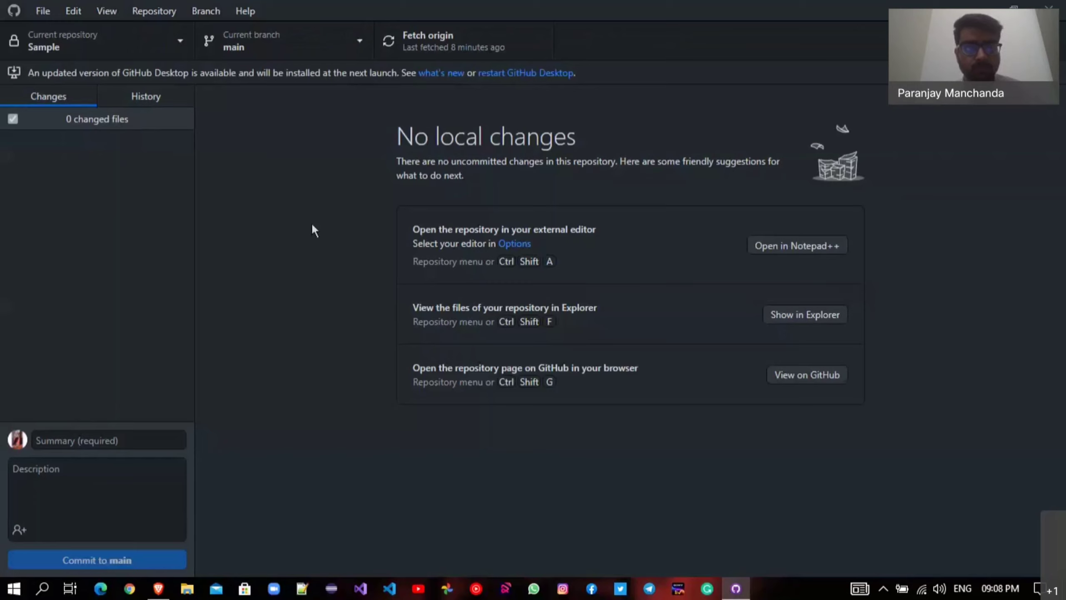
pyautogui.click(737, 589)
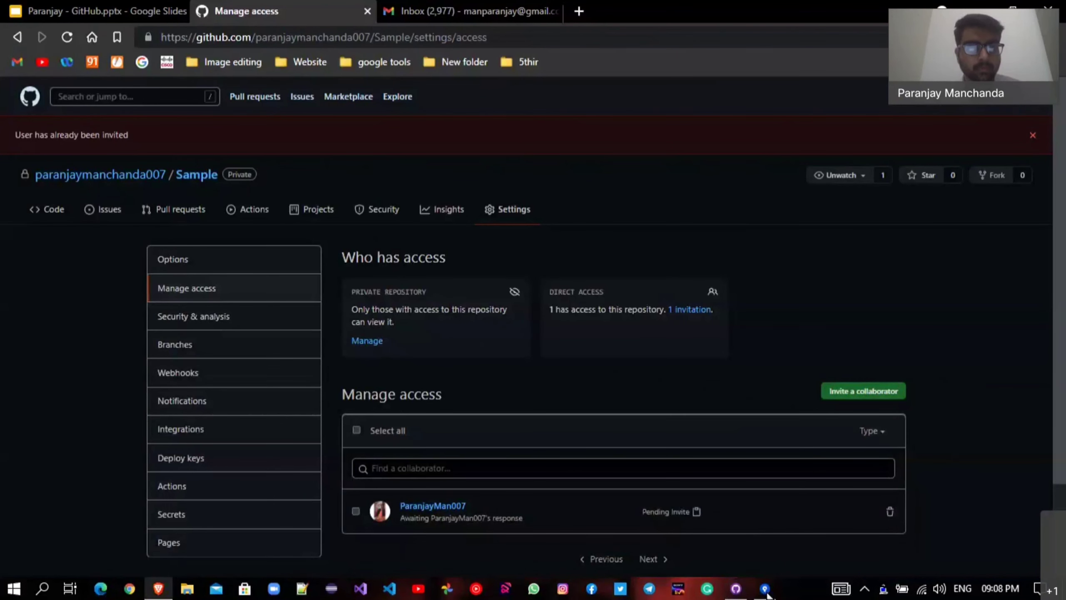
pyautogui.click(765, 589)
pyautogui.click(190, 229)
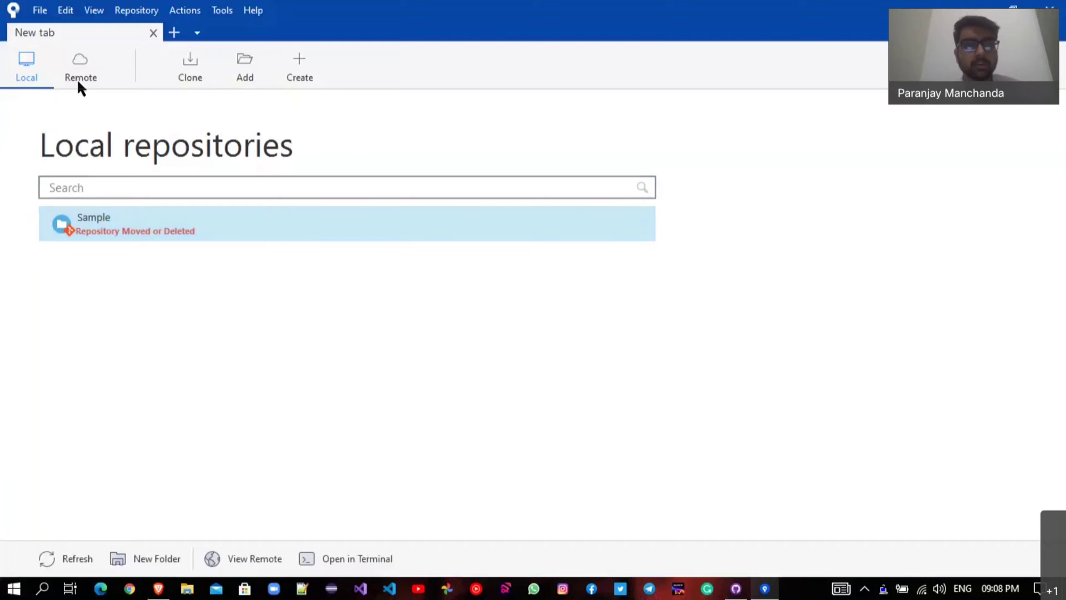
# Open Sourcetree's Remote view and edit the existing hosting account.
pyautogui.click(327, 384)
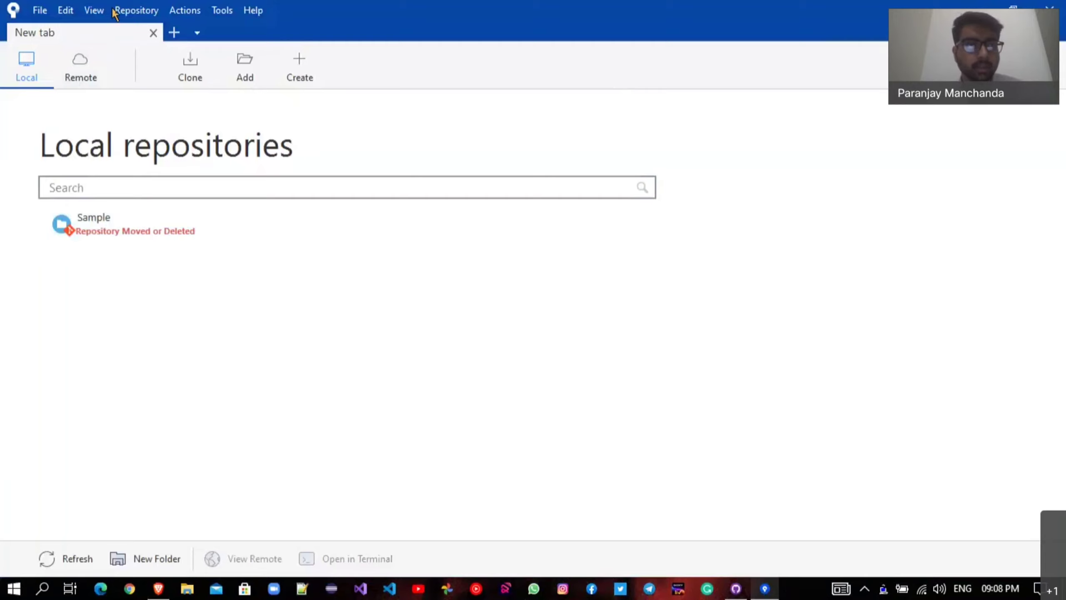
pyautogui.click(47, 11)
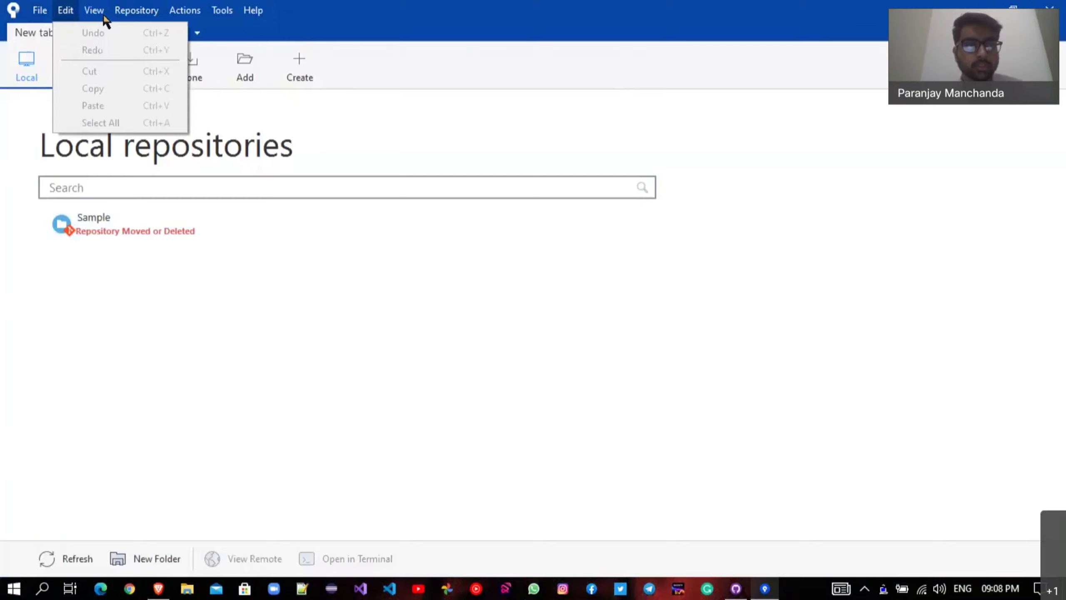
pyautogui.click(221, 184)
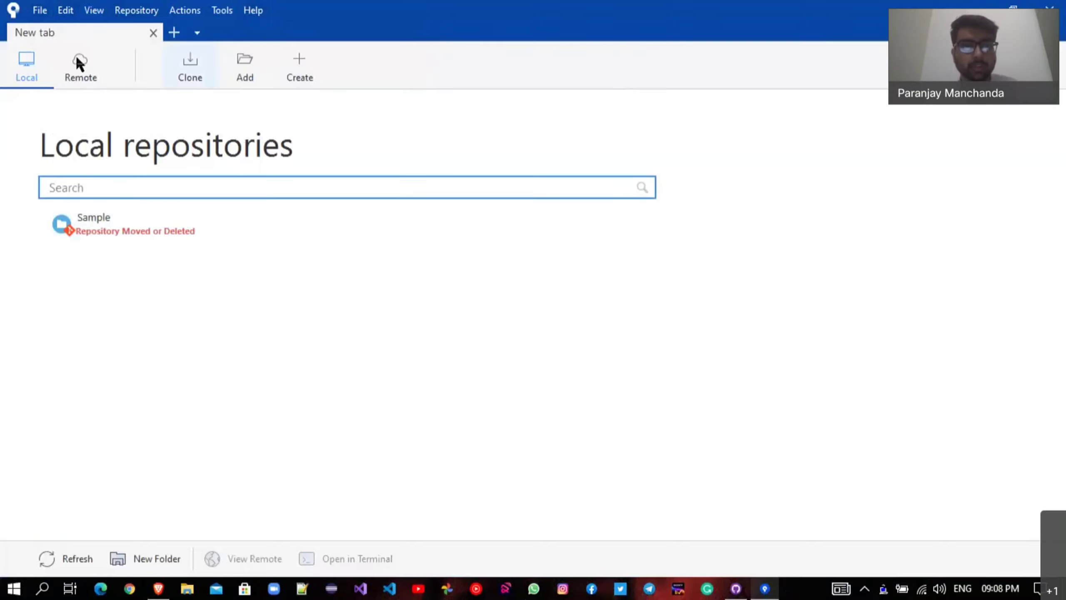
pyautogui.click(105, 72)
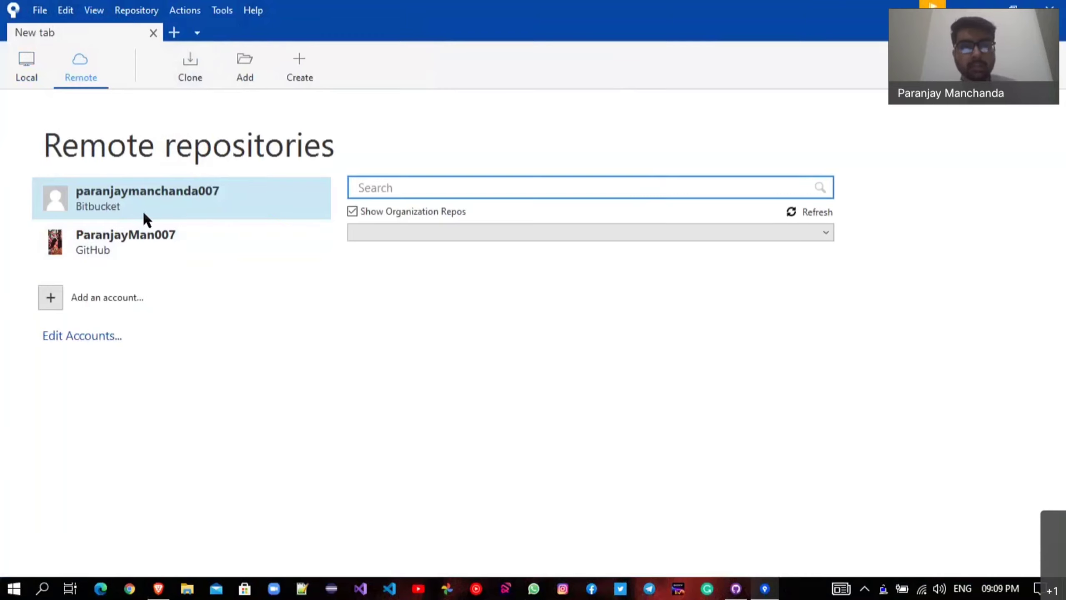
pyautogui.click(105, 288)
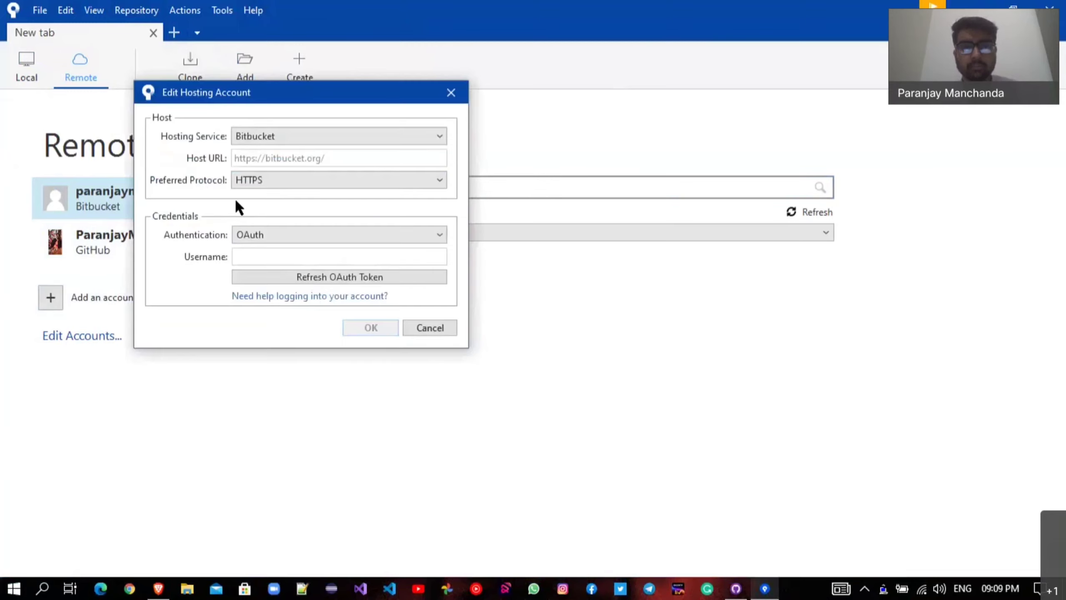
# Set the hosting service to GitHub with HTTPS and OAuth, and refresh the OAuth token.
pyautogui.click(318, 136)
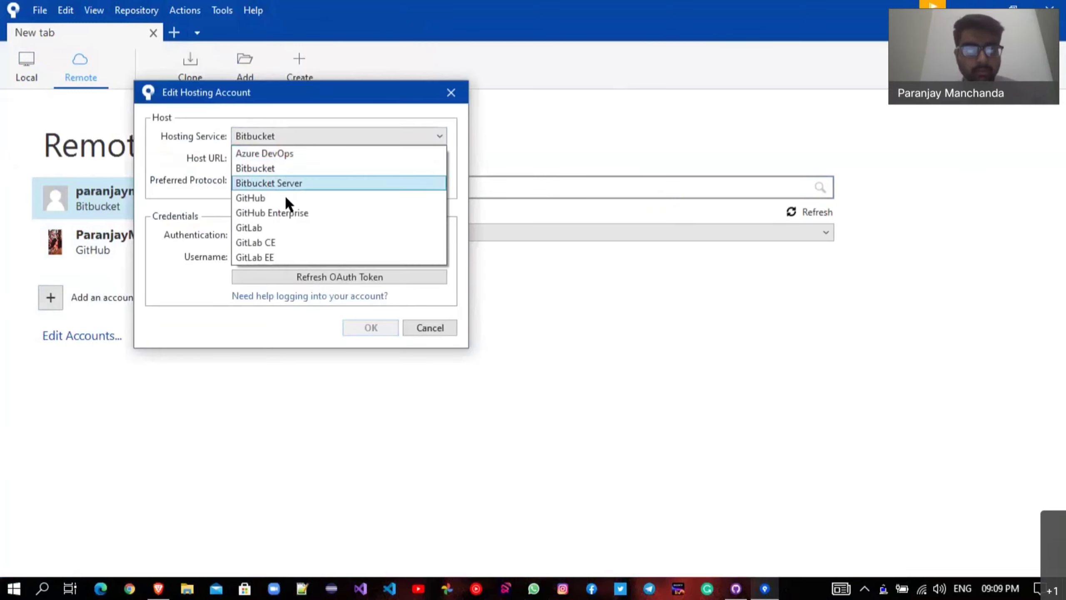
pyautogui.click(285, 195)
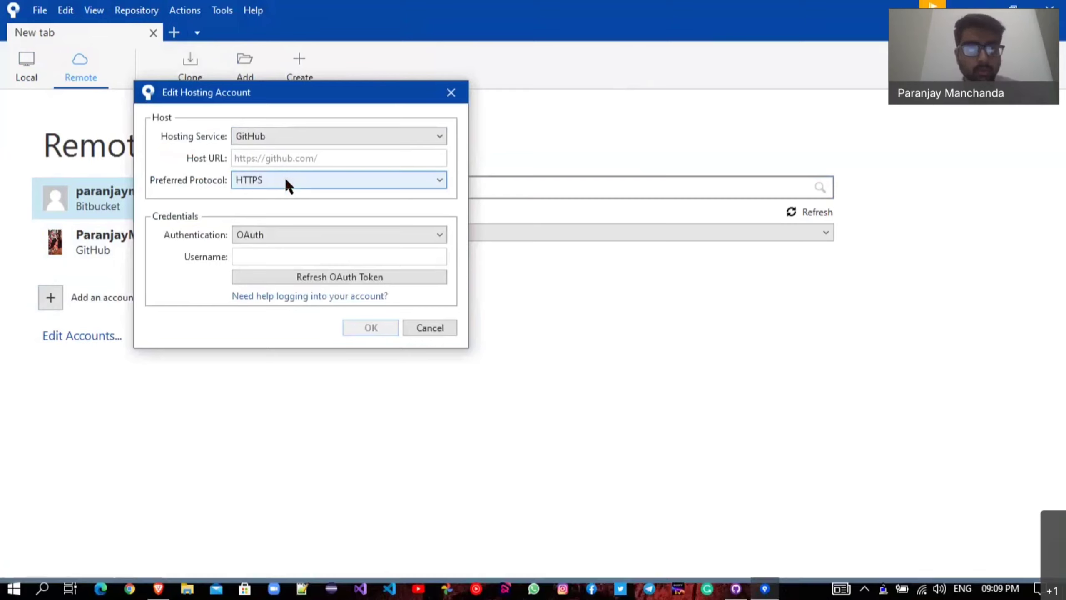
pyautogui.click(285, 179)
pyautogui.click(286, 181)
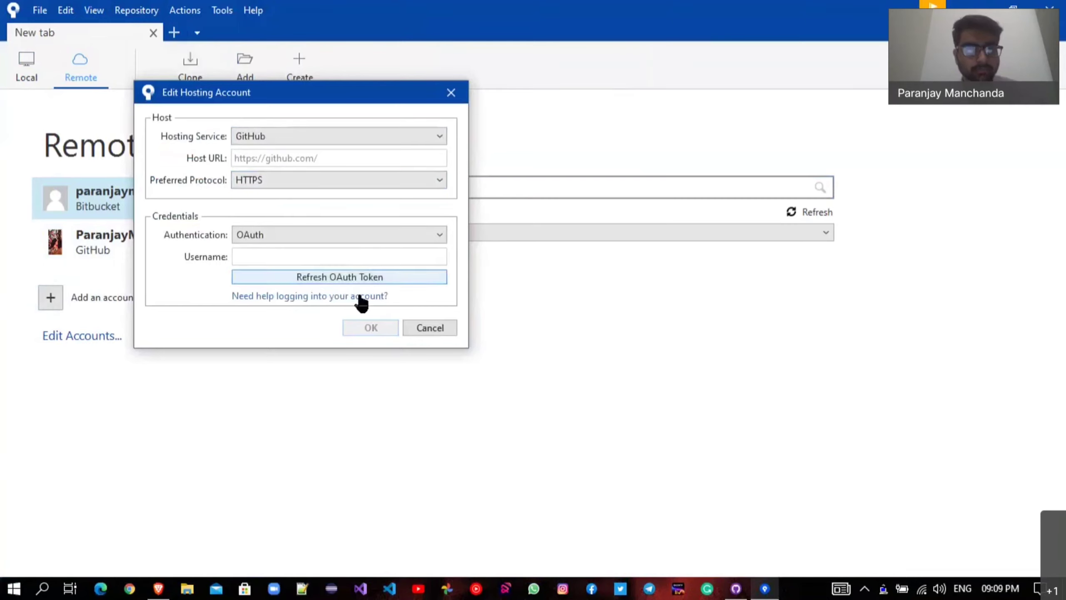
pyautogui.click(333, 235)
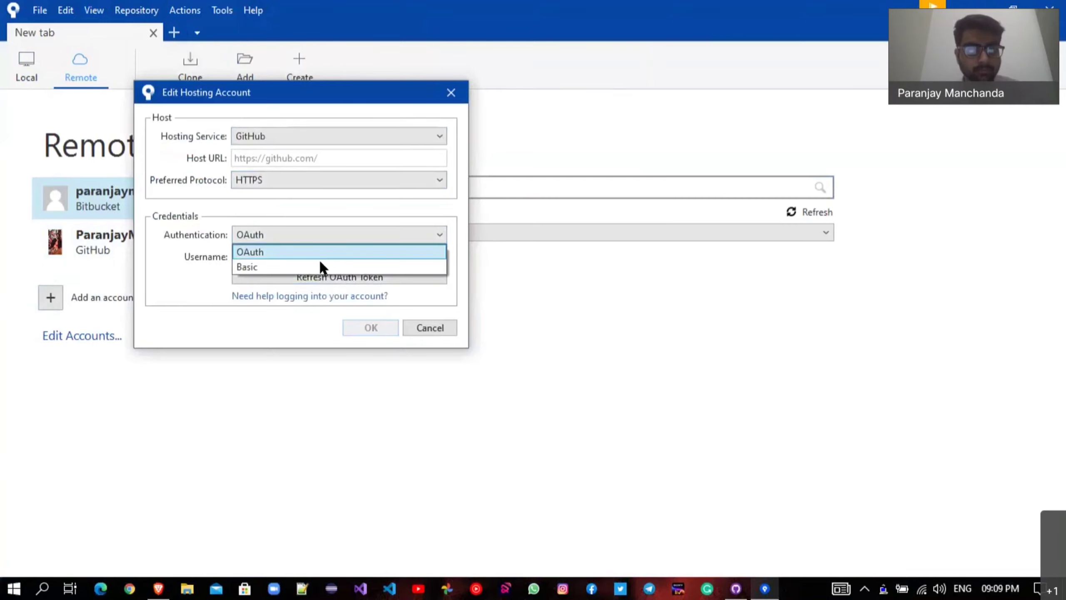
pyautogui.click(319, 263)
pyautogui.click(327, 243)
pyautogui.click(320, 264)
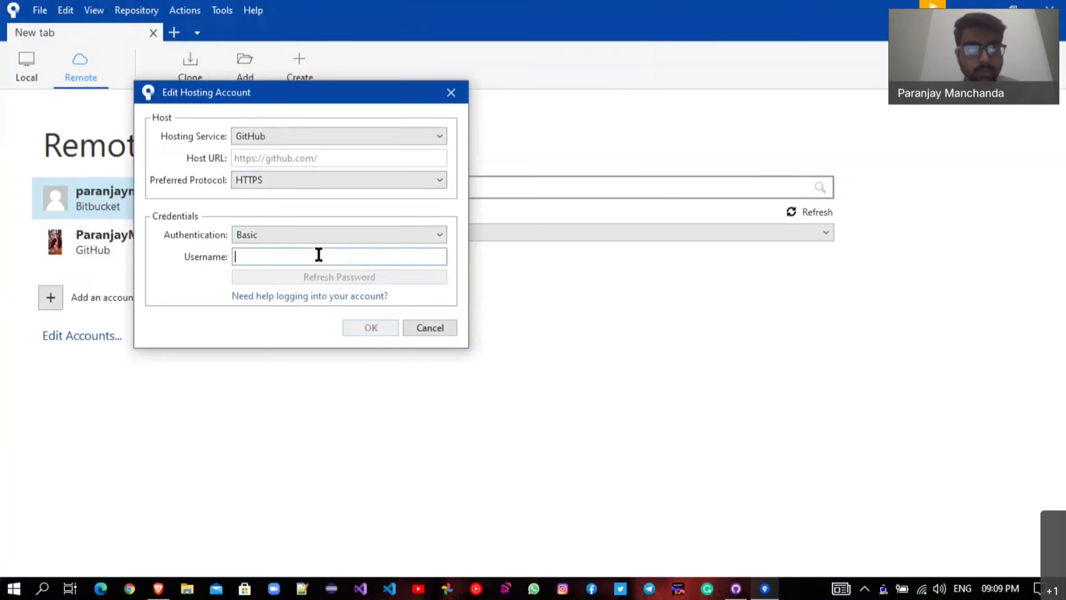
pyautogui.click(300, 254)
pyautogui.click(290, 264)
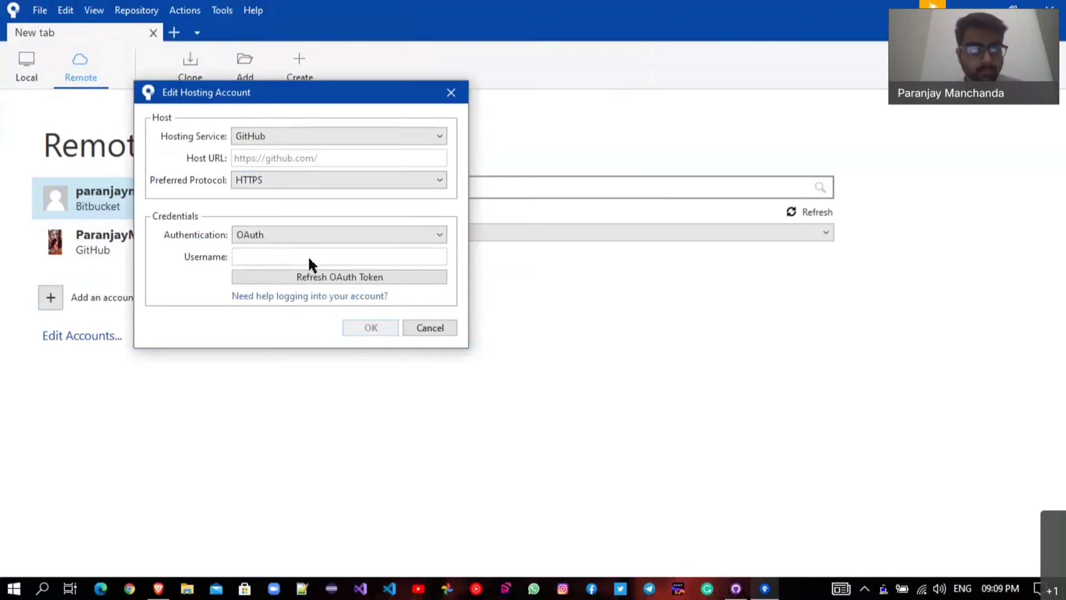
pyautogui.click(319, 274)
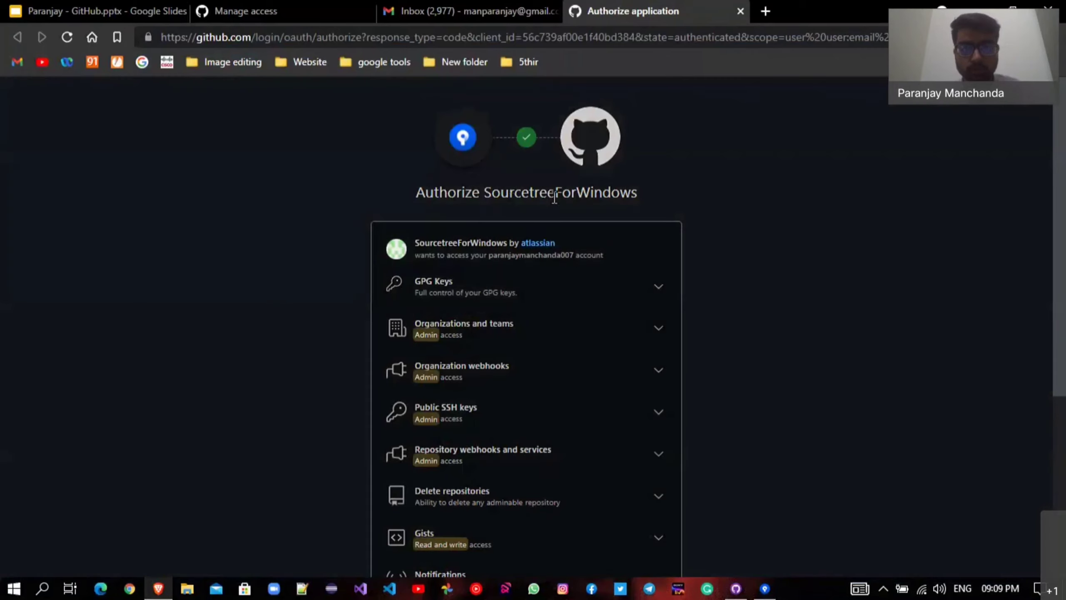
# Authorize SourcetreeForWindows on GitHub's authorization page, then go back to Sourcetree.
pyautogui.scroll(-5, 486, 313)
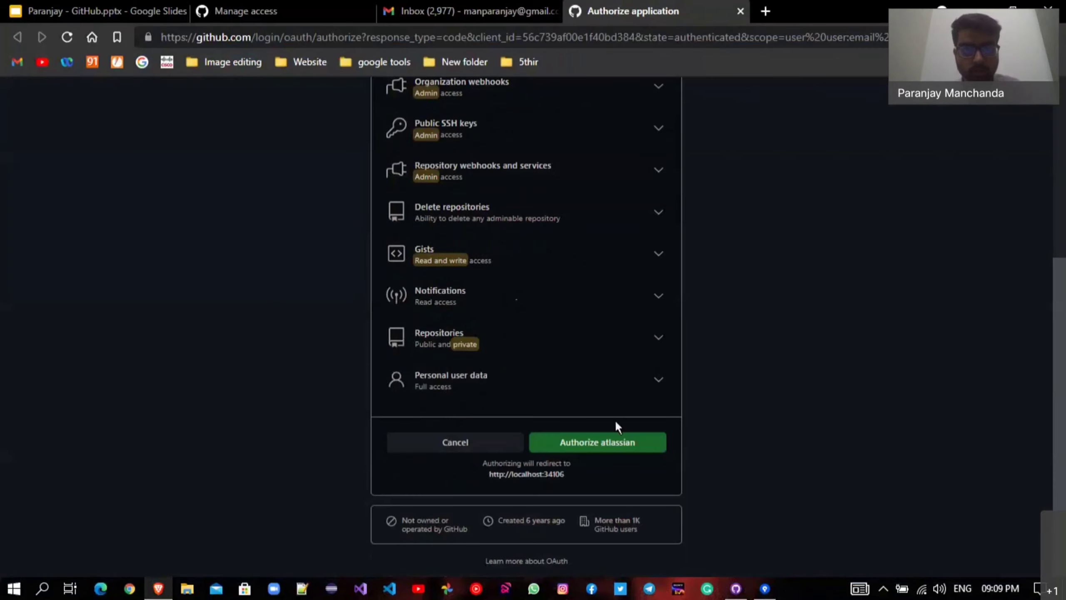
pyautogui.click(621, 450)
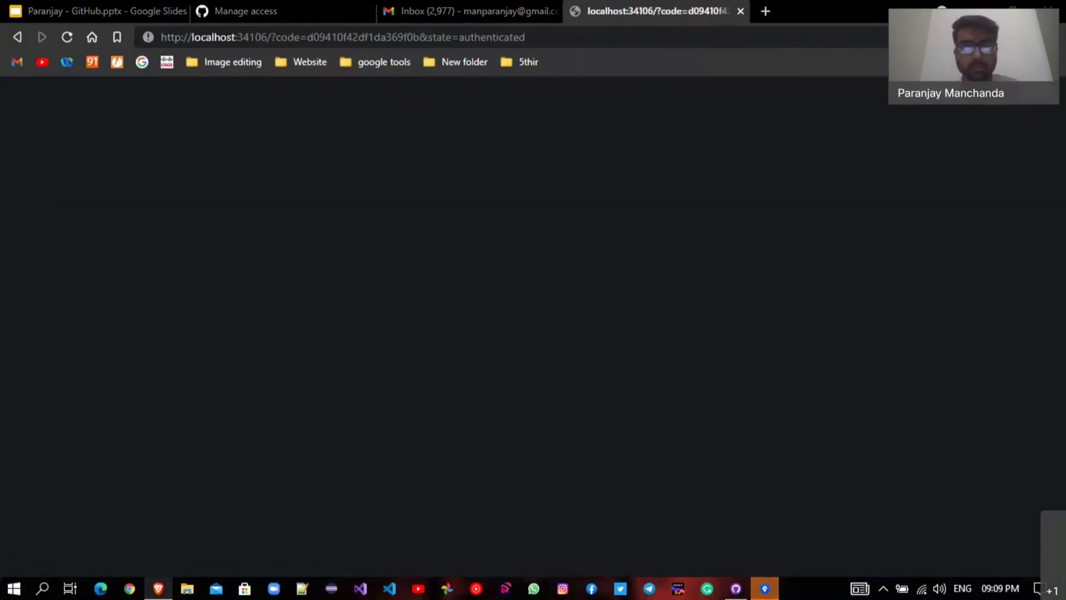
pyautogui.click(765, 589)
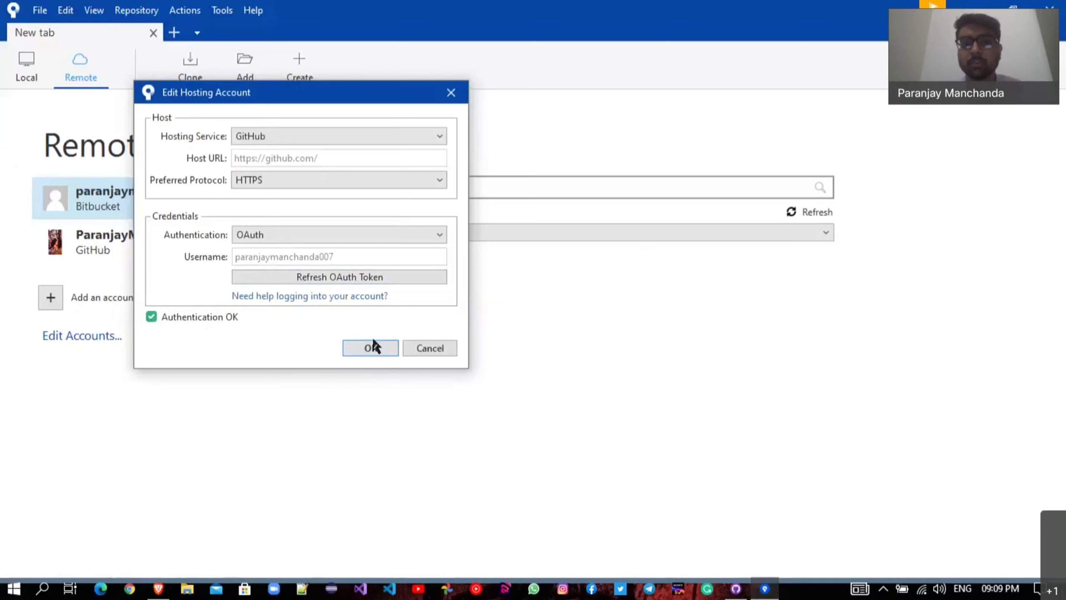
# Confirm the GitHub hosting account and refresh its repository list to show the private Sample repo.
pyautogui.click(372, 348)
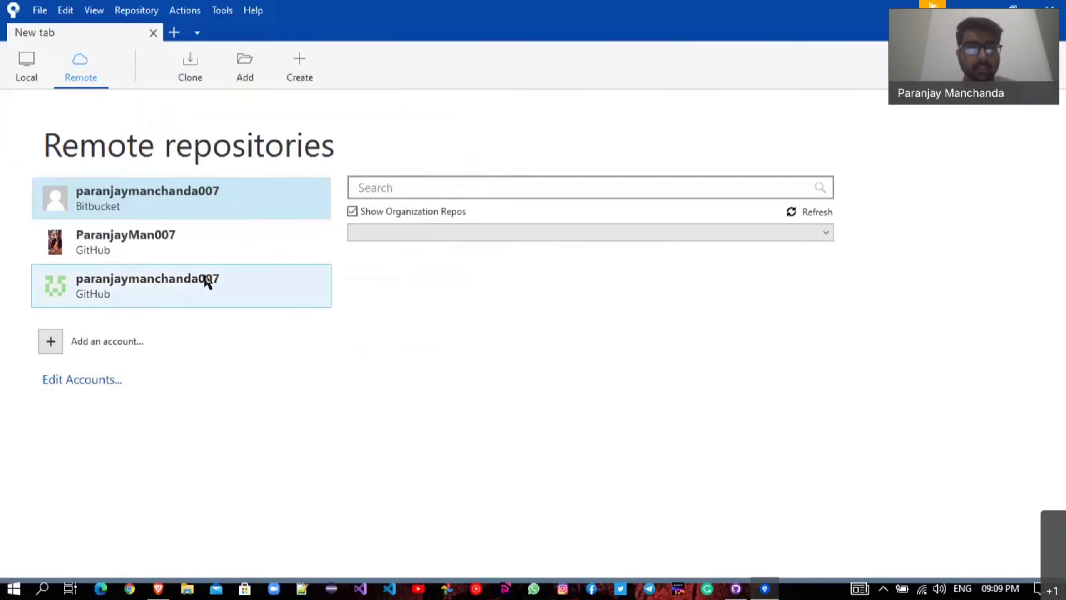
pyautogui.click(171, 286)
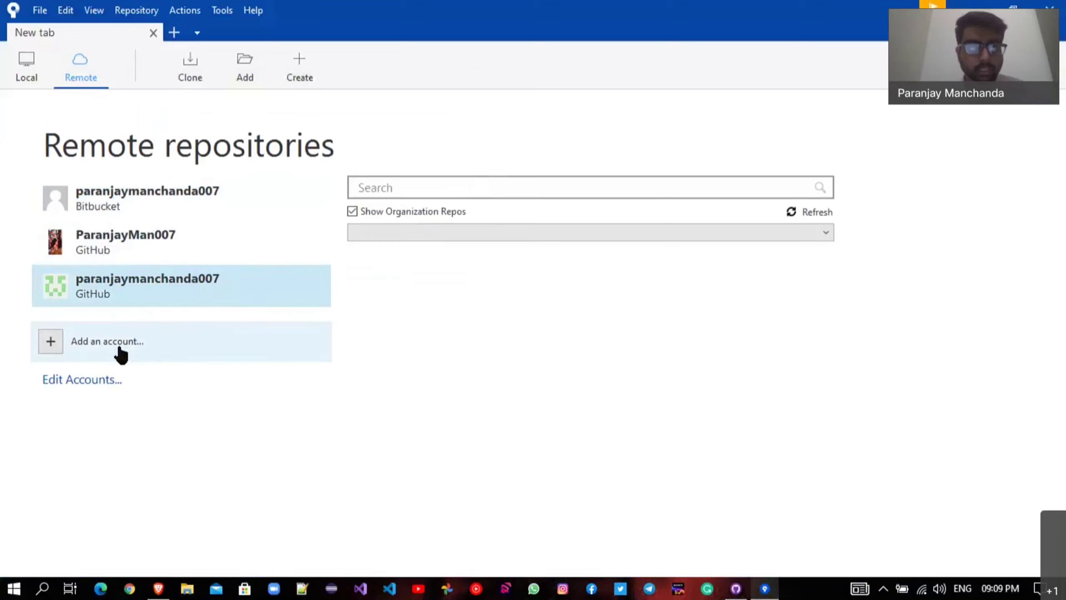
pyautogui.click(793, 211)
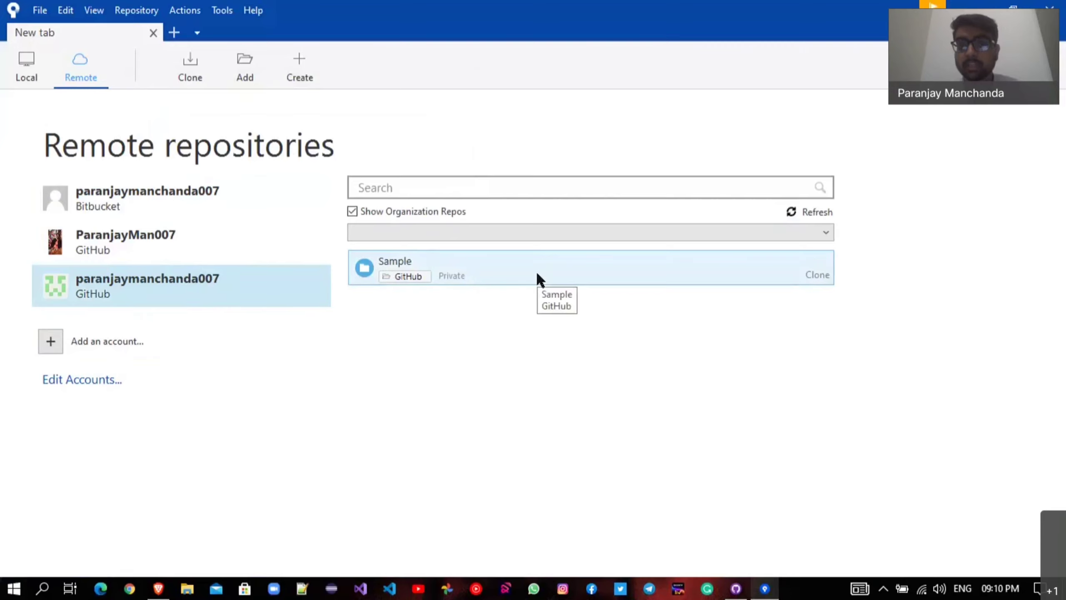
# Open the Sample repo's Code page in Brave, close the localhost tab, and copy its URL.
pyautogui.click(168, 584)
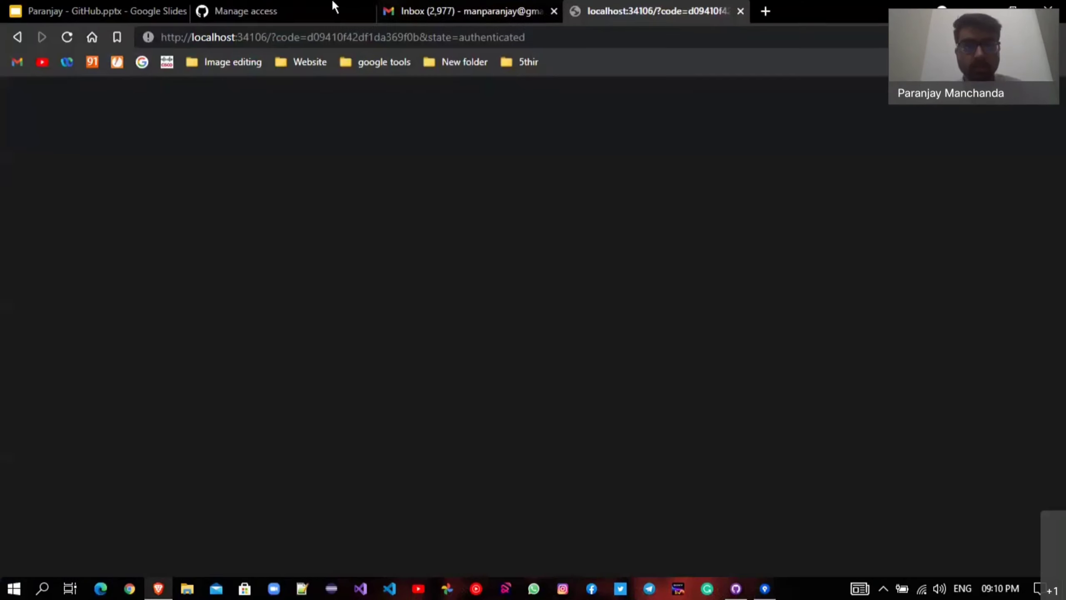
pyautogui.click(335, 9)
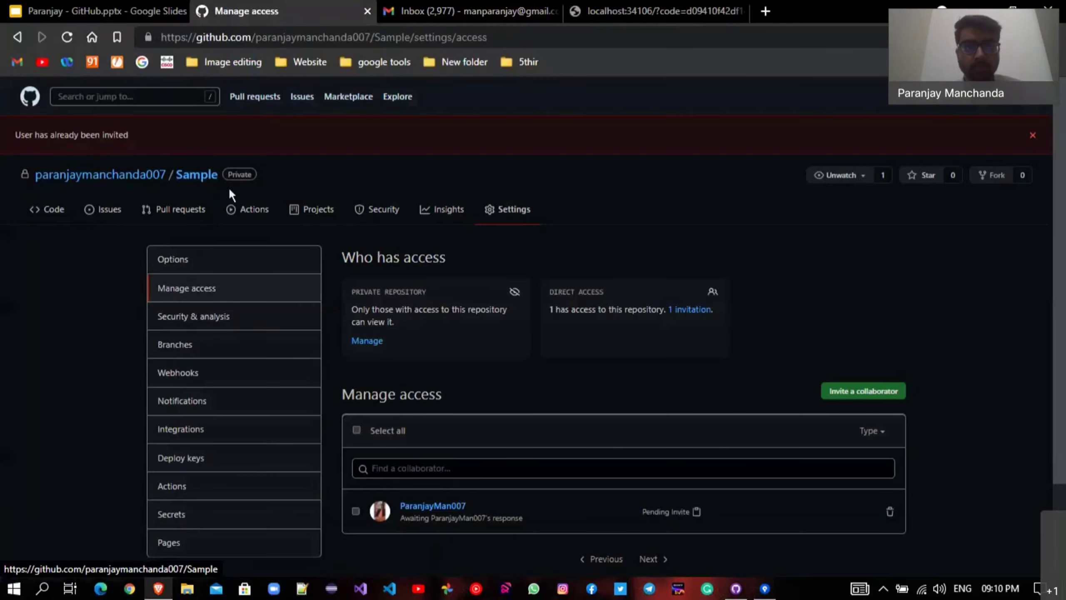
pyautogui.click(205, 176)
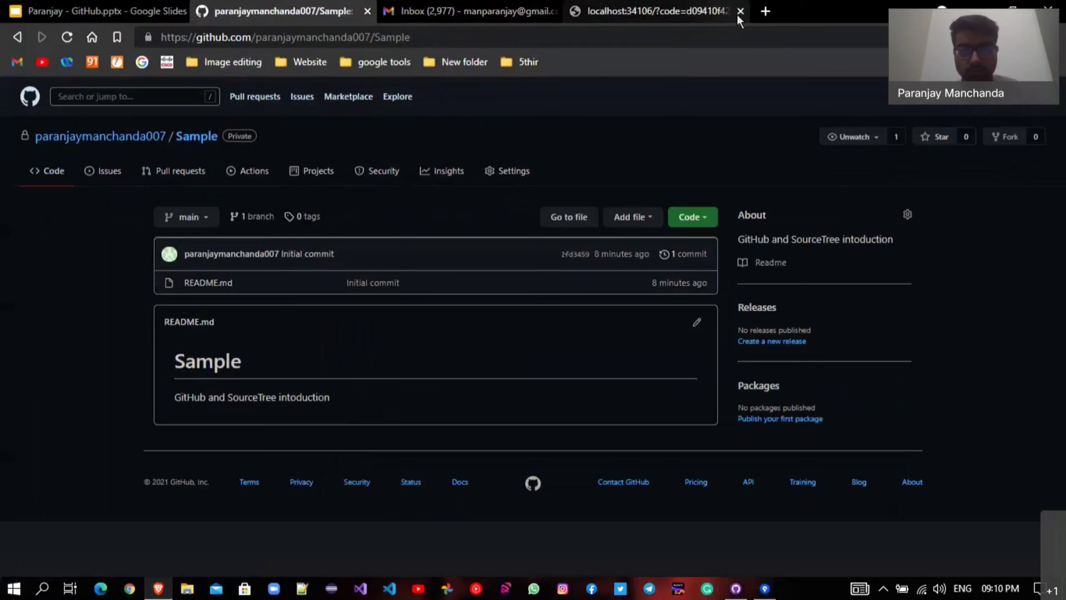
pyautogui.click(765, 589)
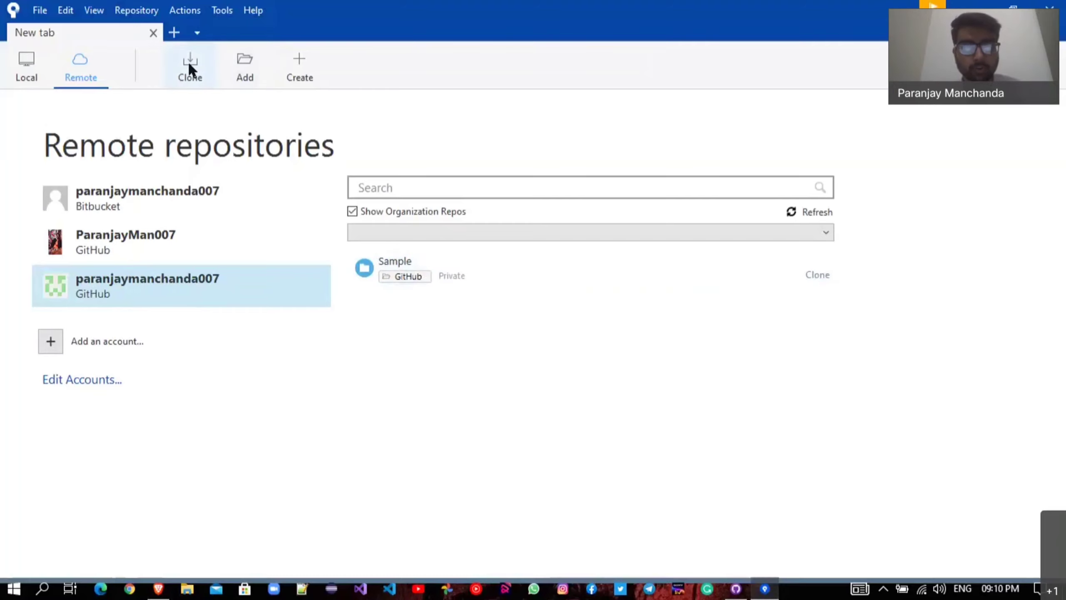
pyautogui.click(159, 589)
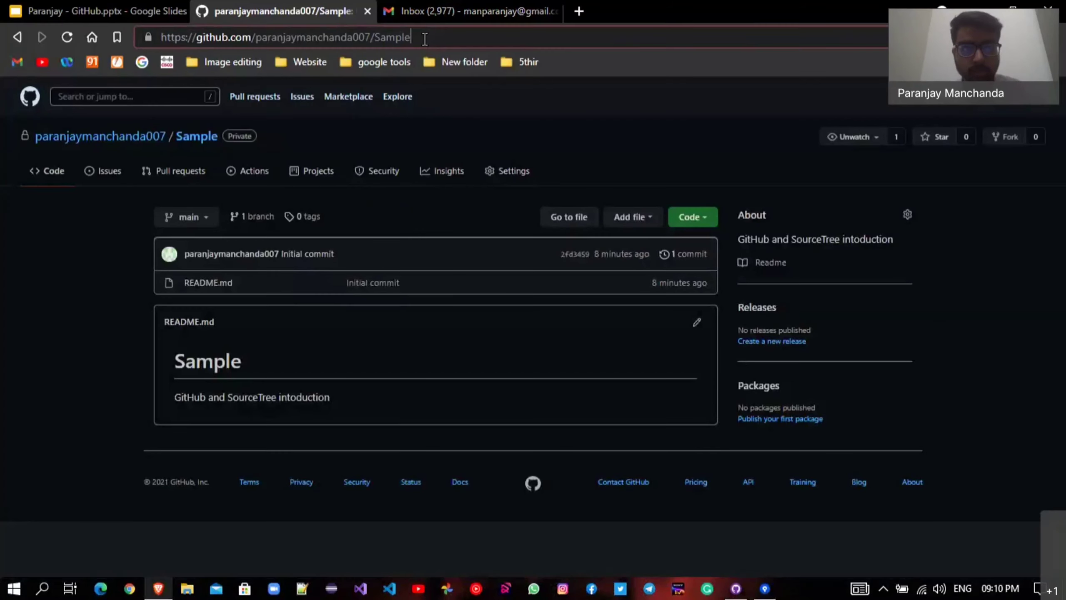
pyautogui.click(424, 38)
pyautogui.hotkey('ctrl', 'c')
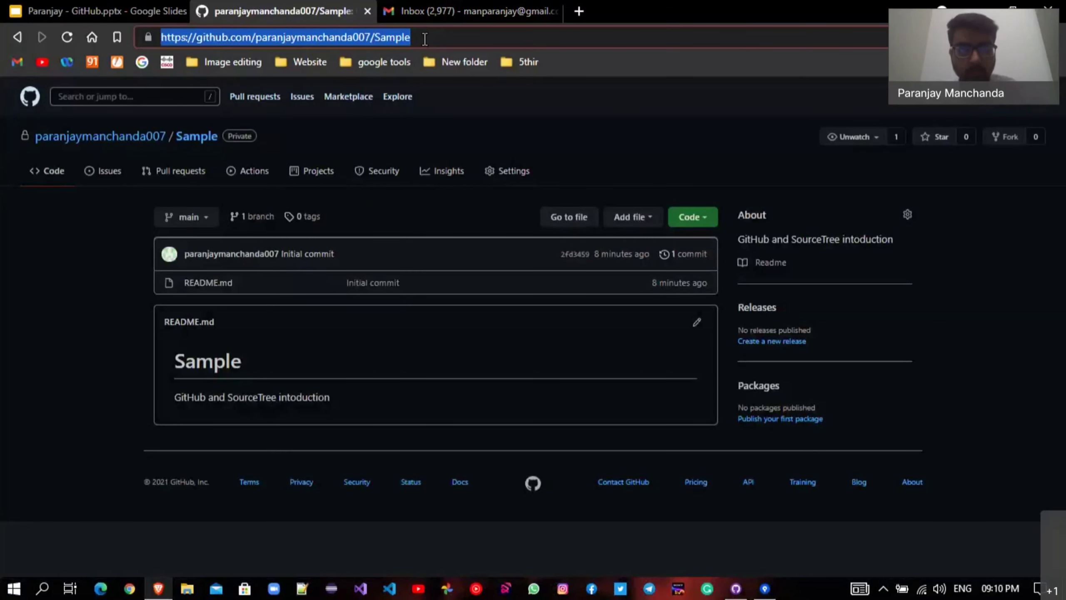
pyautogui.hotkey('alt', 'Tab')
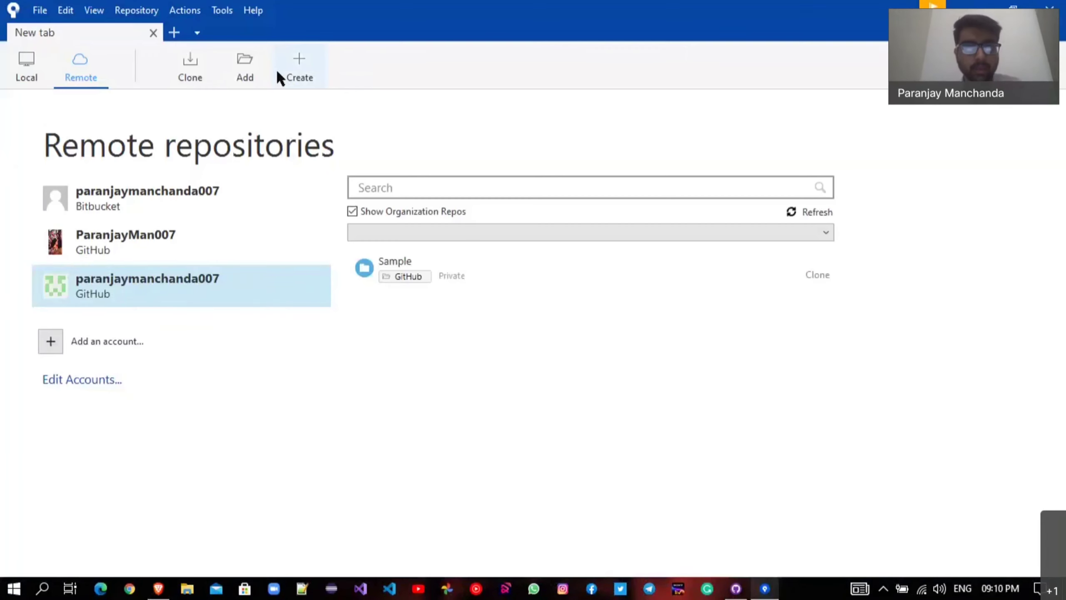
# Paste the Sample repository's GitHub URL as the Clone source path and let it validate.
pyautogui.click(188, 73)
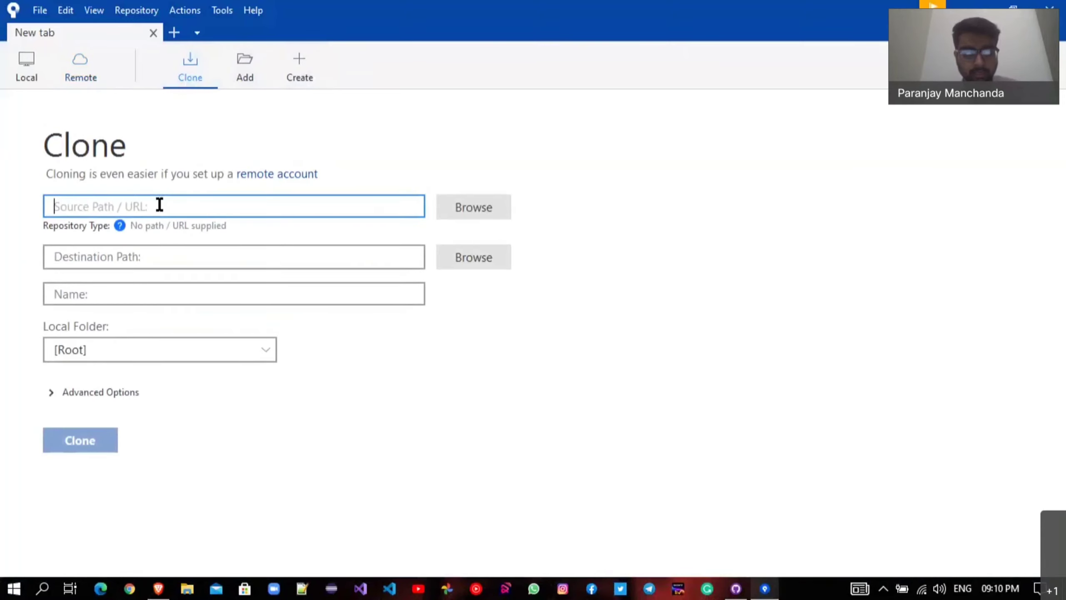
pyautogui.hotkey('ctrl', 'v')
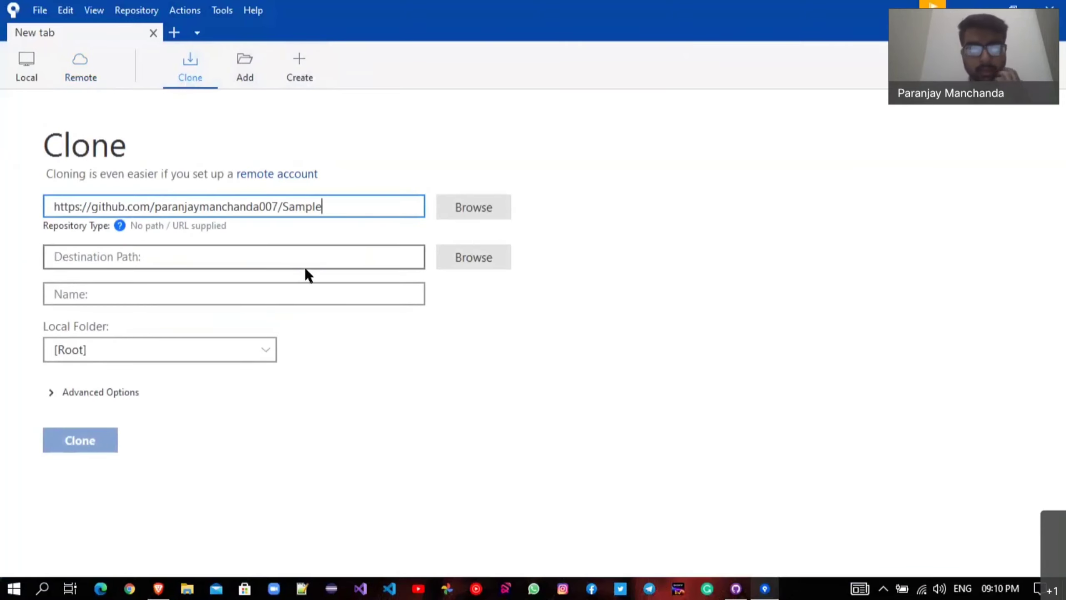
pyautogui.click(443, 321)
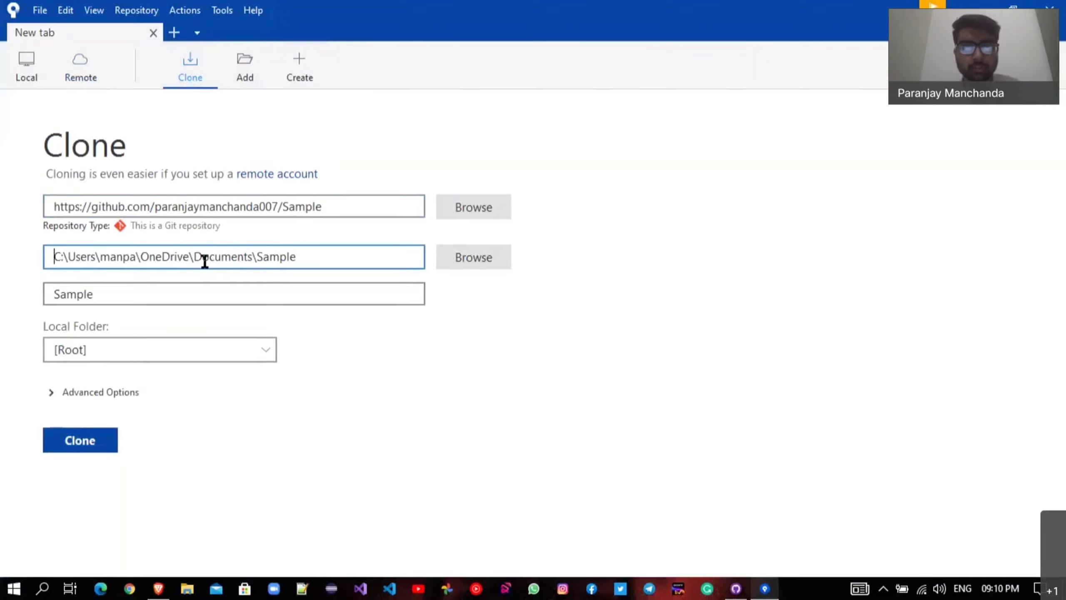
# Create a new folder 'GitHub' on Local Disk (E:) and select it as the destination.
pyautogui.click(482, 257)
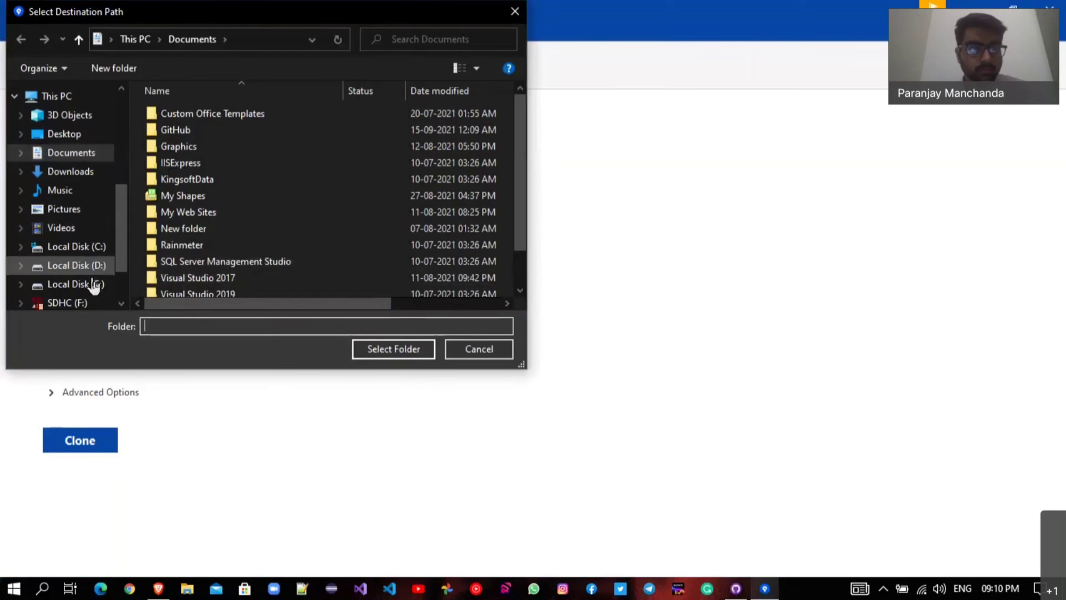
pyautogui.click(94, 285)
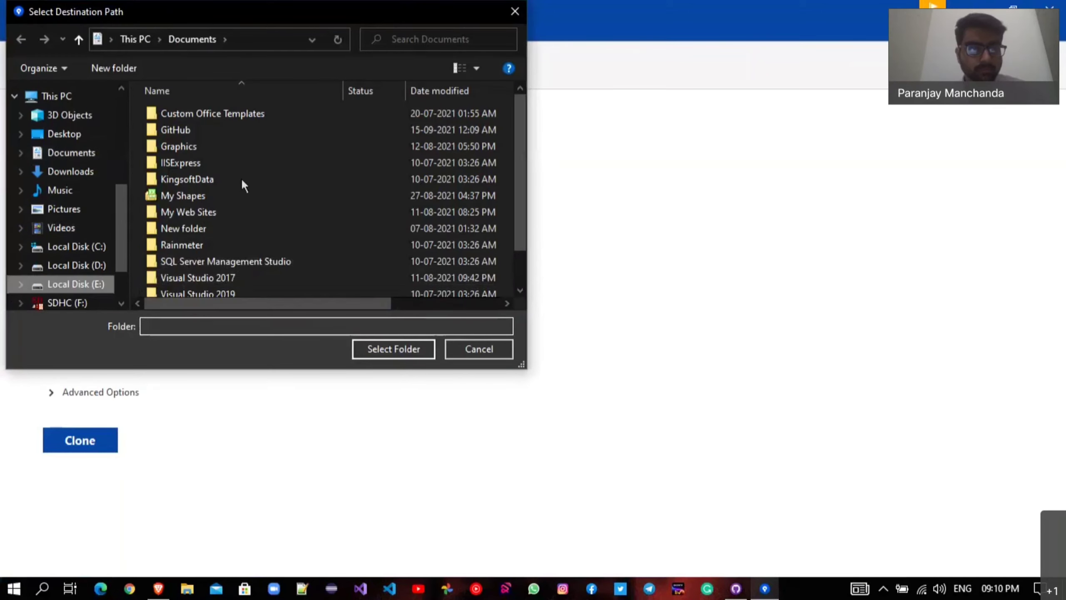
pyautogui.click(121, 46)
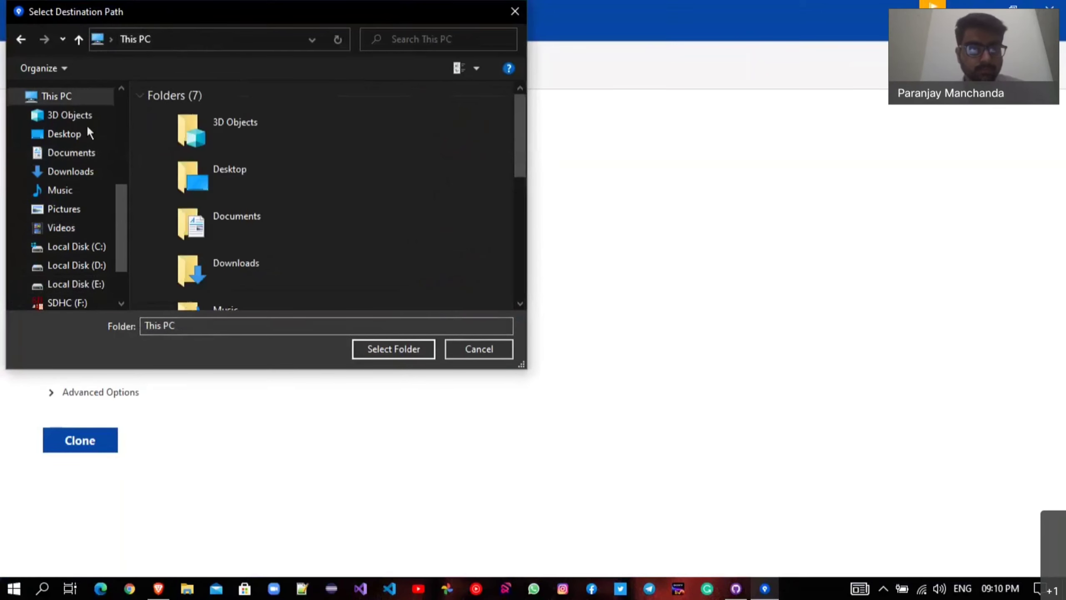
pyautogui.click(66, 283)
pyautogui.click(93, 74)
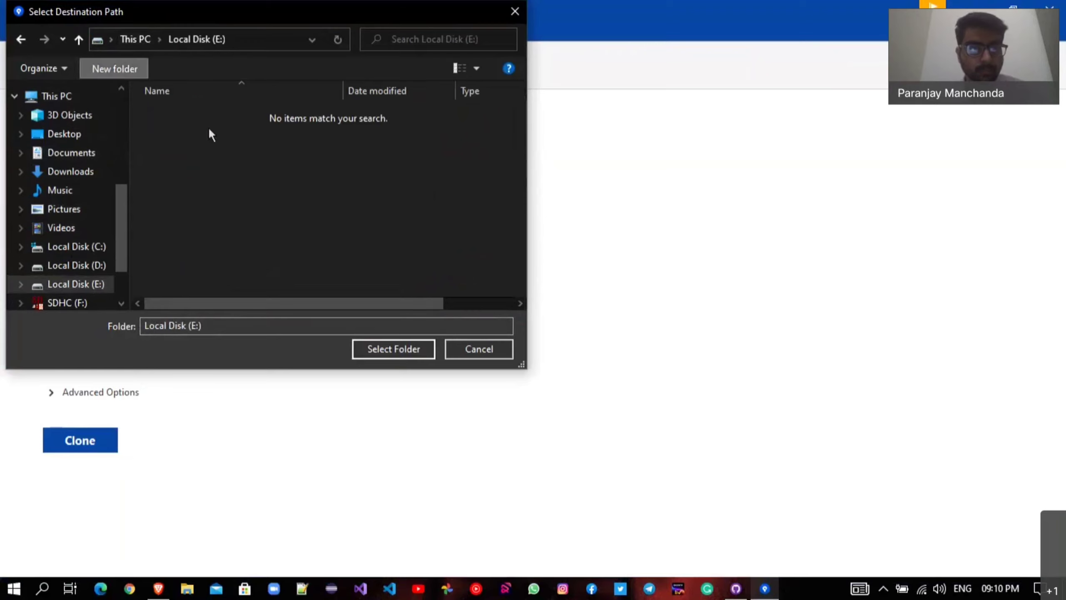
pyautogui.write('GitHib')
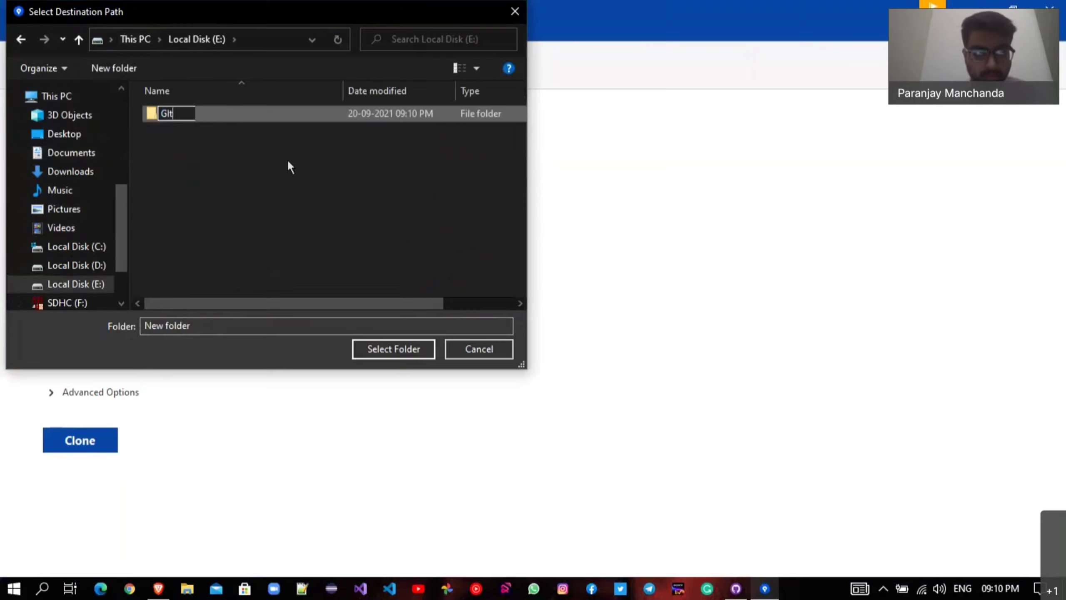
pyautogui.press('BackSpace')
pyautogui.press('BackSpace')
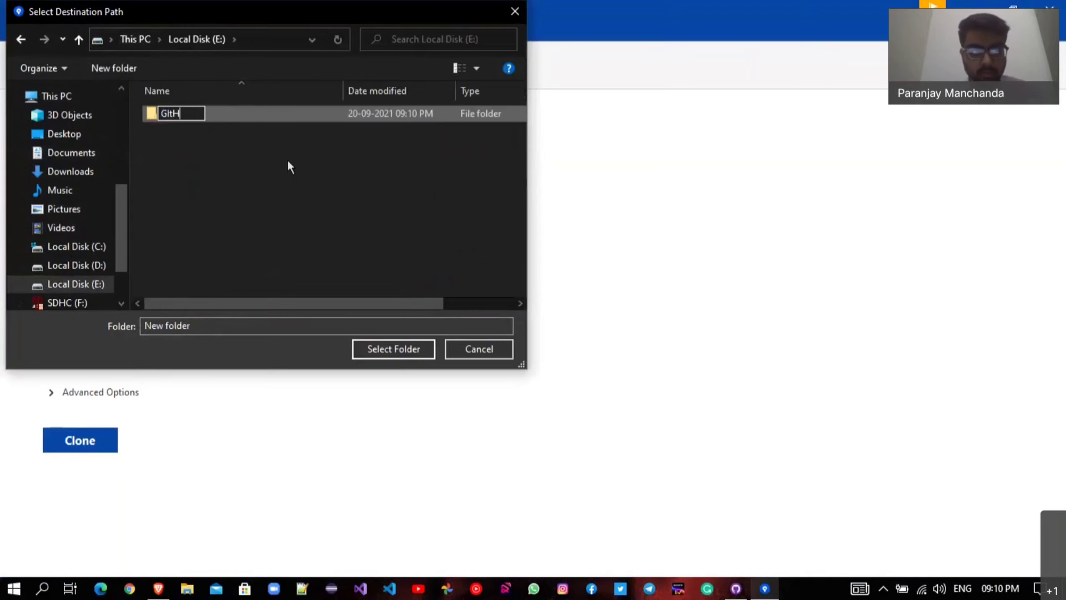
pyautogui.write('ub')
pyautogui.click(379, 114)
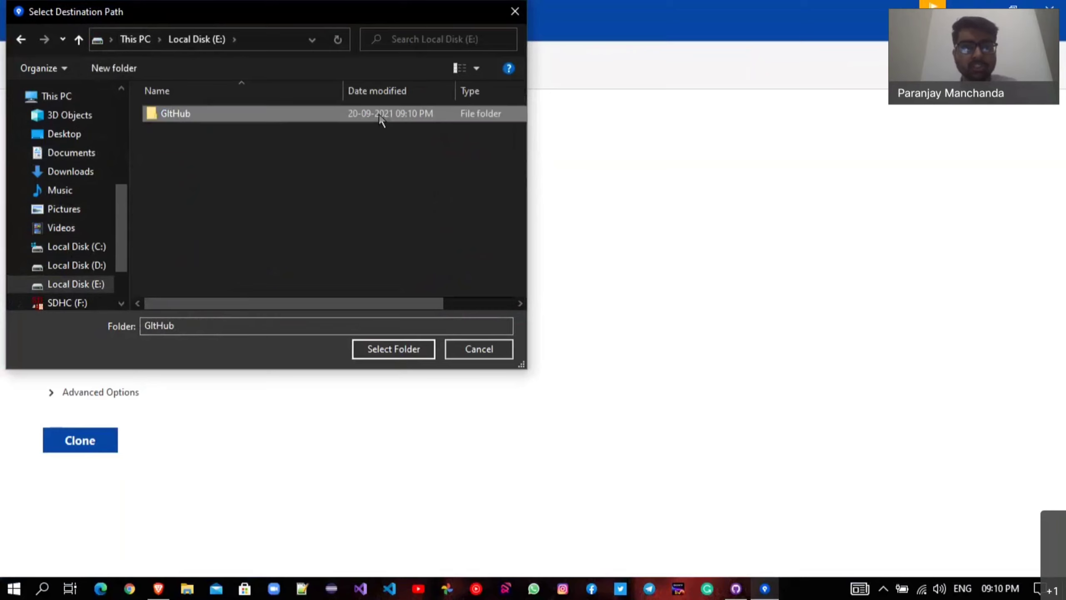
pyautogui.doubleClick(380, 113)
pyautogui.click(375, 349)
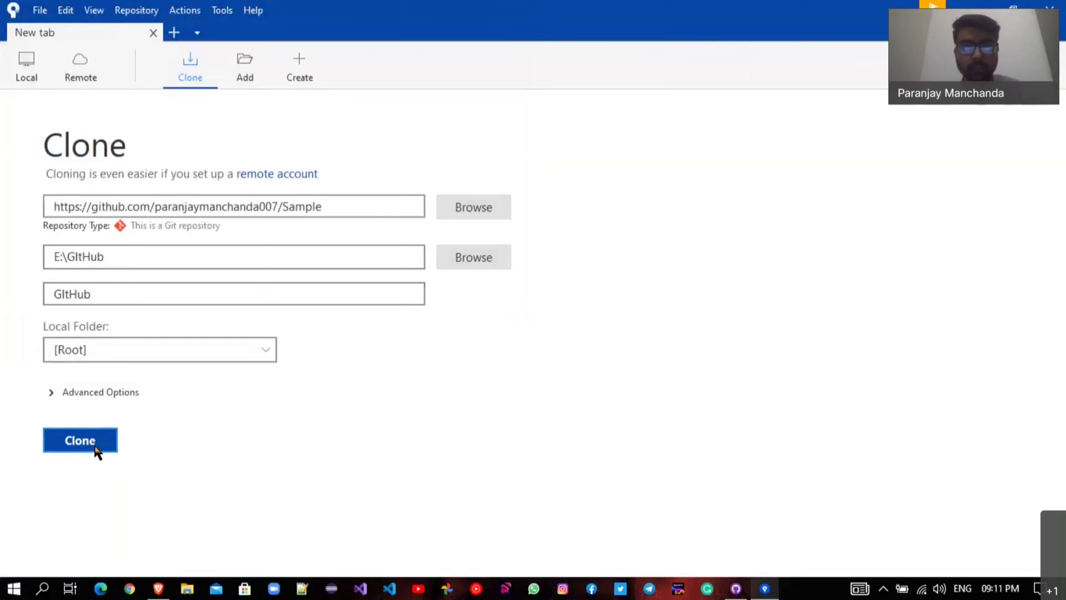
# Clone Sample into the GitHub folder and check History for the README.md Initial commit.
pyautogui.click(80, 440)
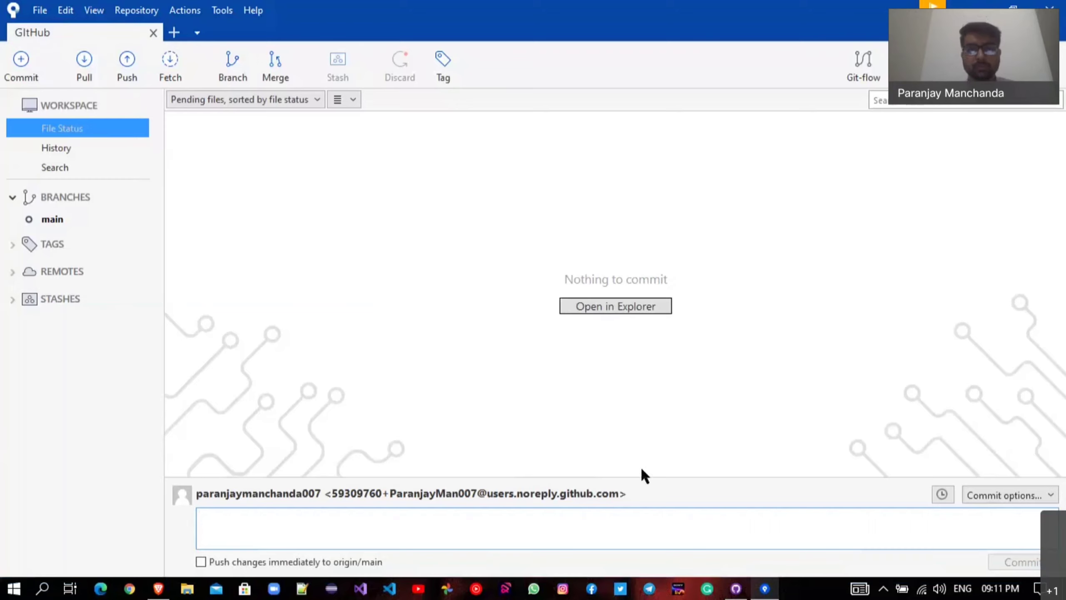
pyautogui.click(46, 220)
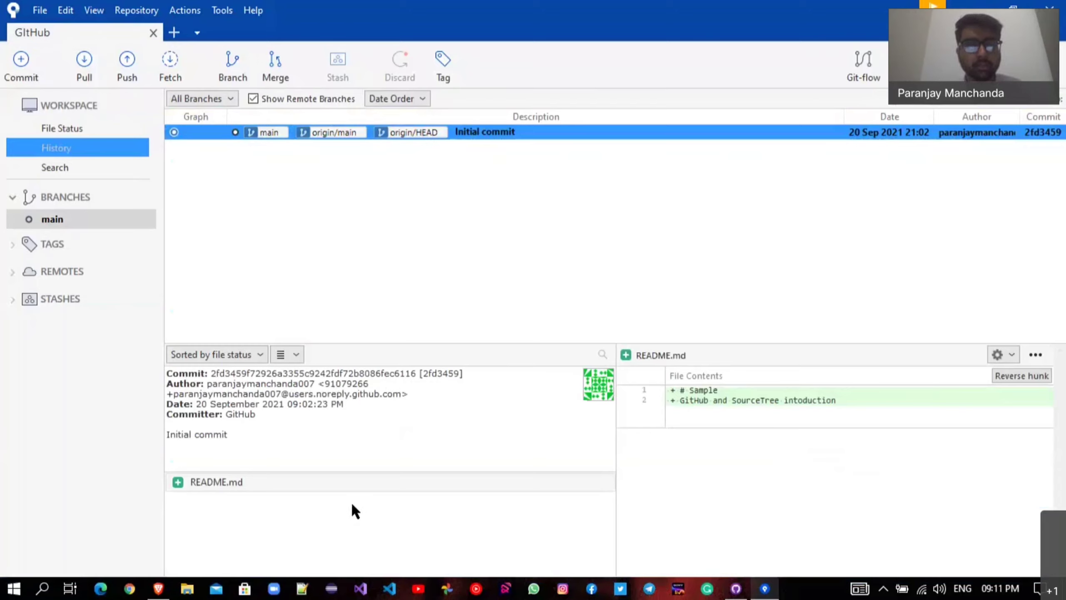
pyautogui.click(158, 588)
# Search Google for 'vs code' in a new browser tab.
pyautogui.click(413, 6)
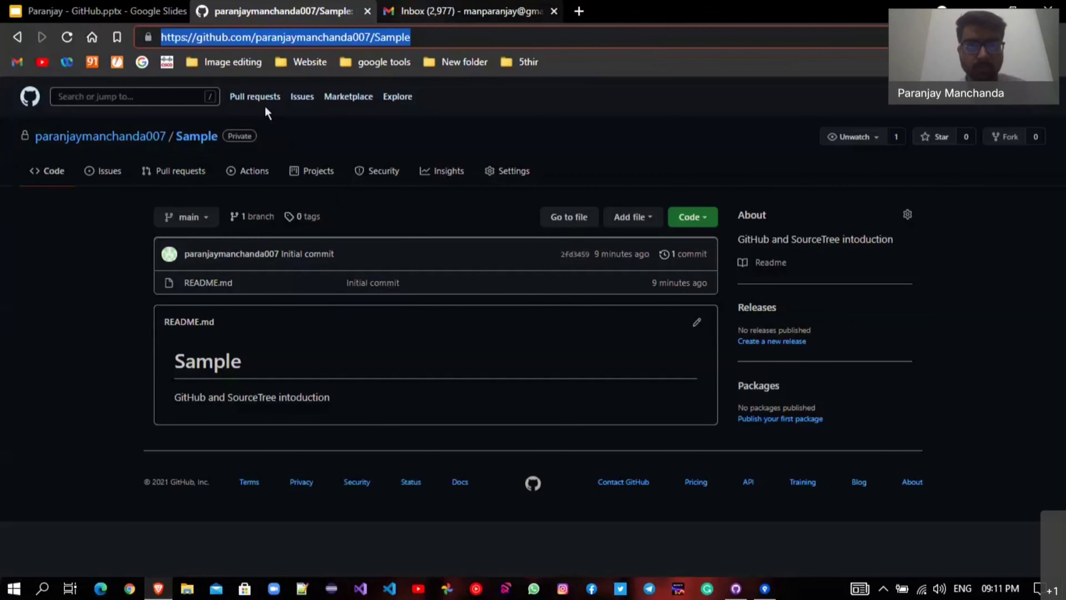
pyautogui.click(579, 11)
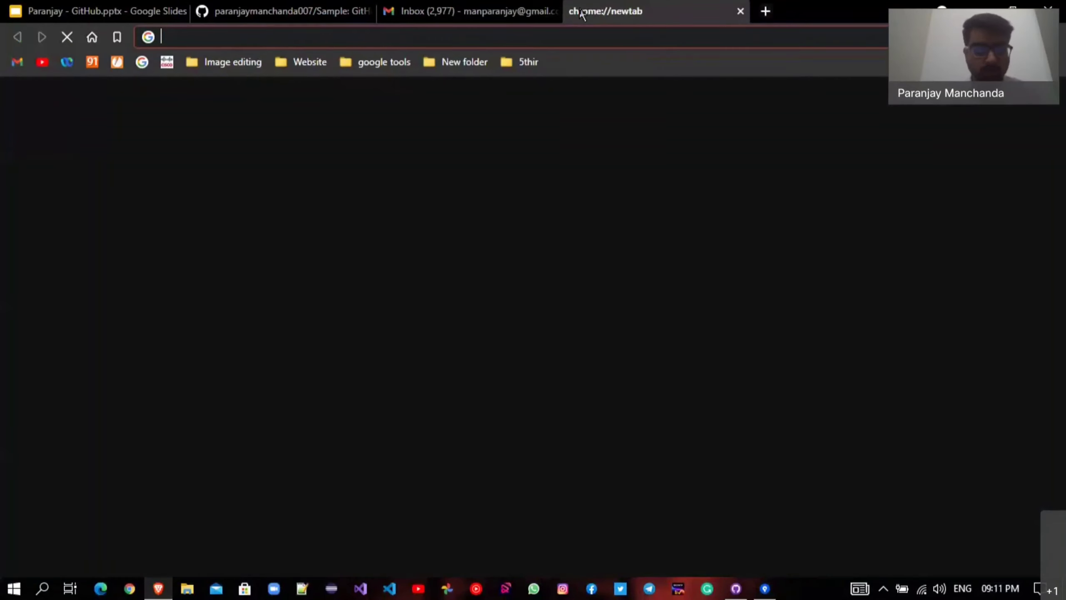
pyautogui.write('vs c')
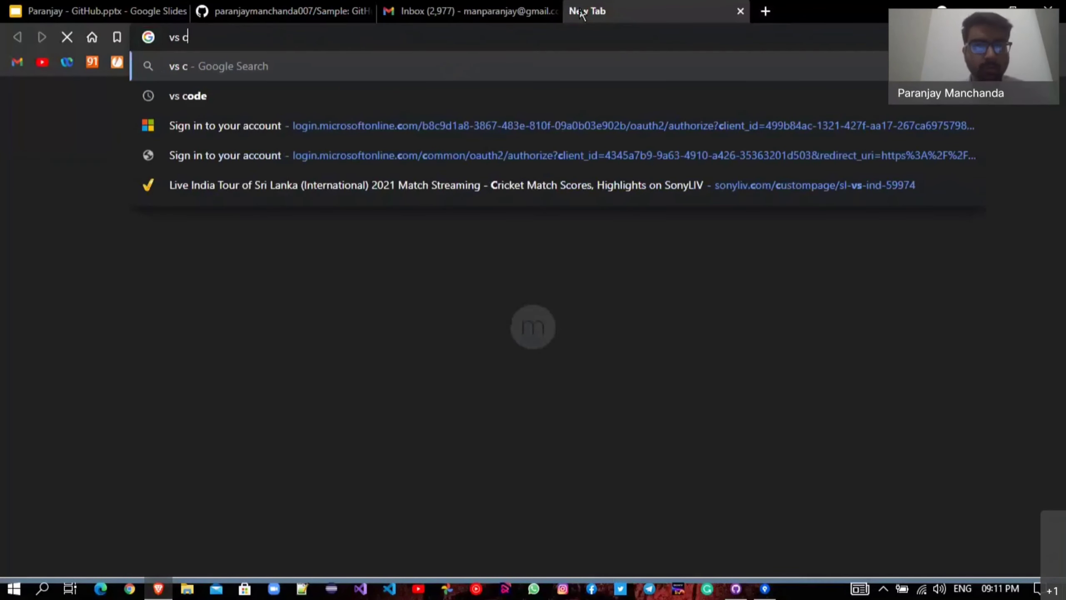
pyautogui.write('ode')
pyautogui.press('Return')
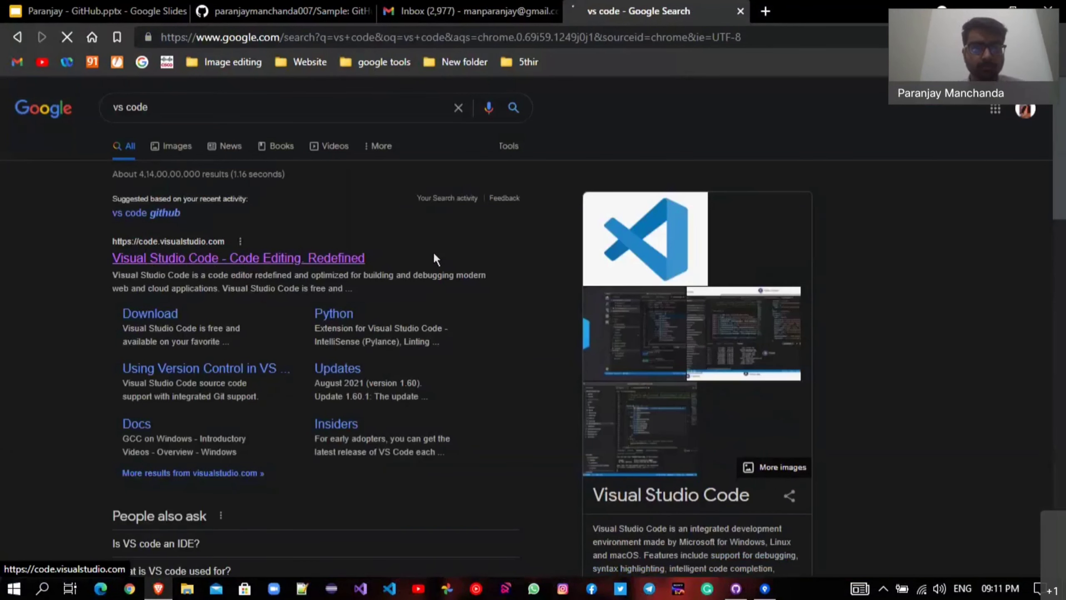
# Open the Visual Studio Code site and look over the Download for Windows options.
pyautogui.click(279, 257)
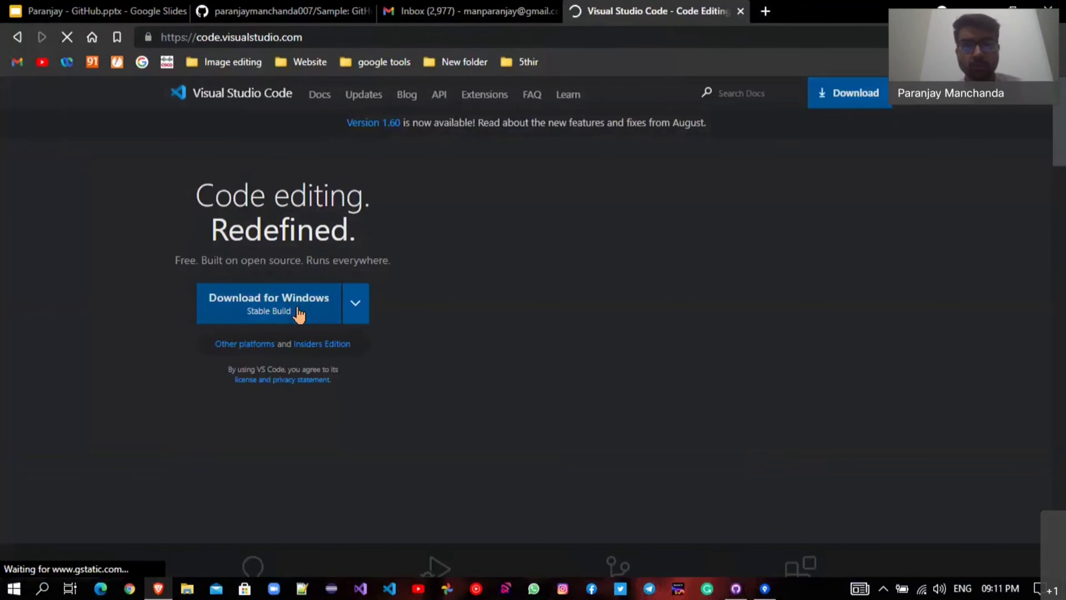
pyautogui.click(363, 309)
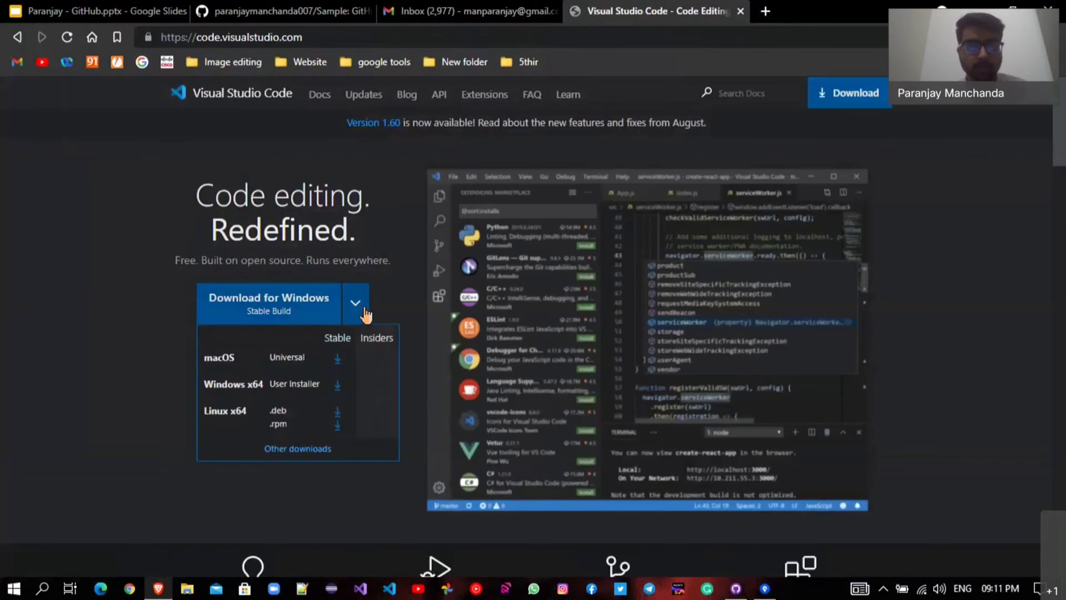
pyautogui.click(307, 521)
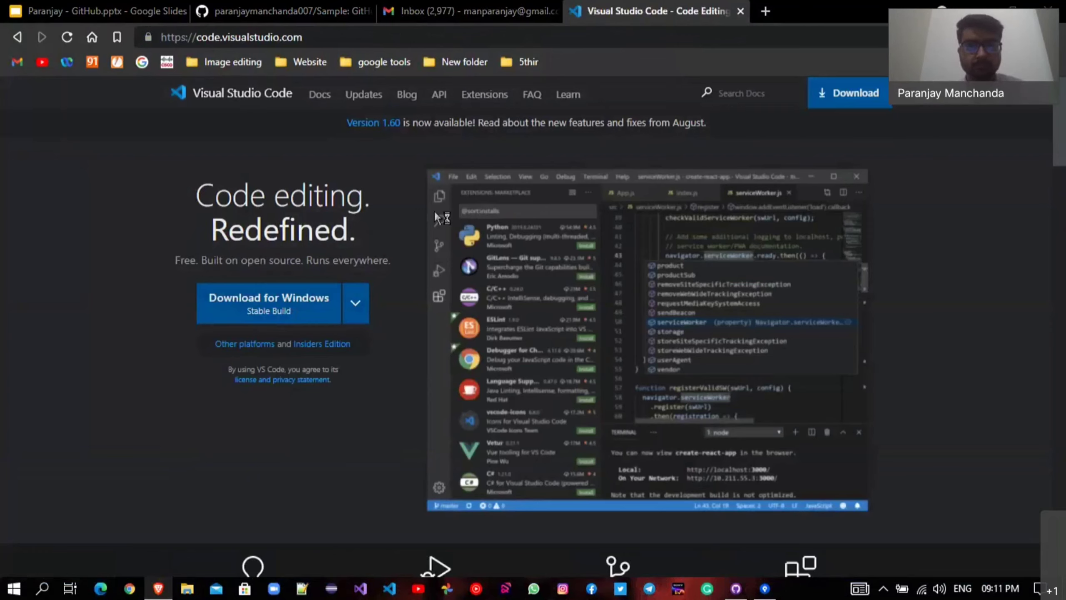
# Switch to the Gmail tab and refresh the inbox for new messages.
pyautogui.click(500, 6)
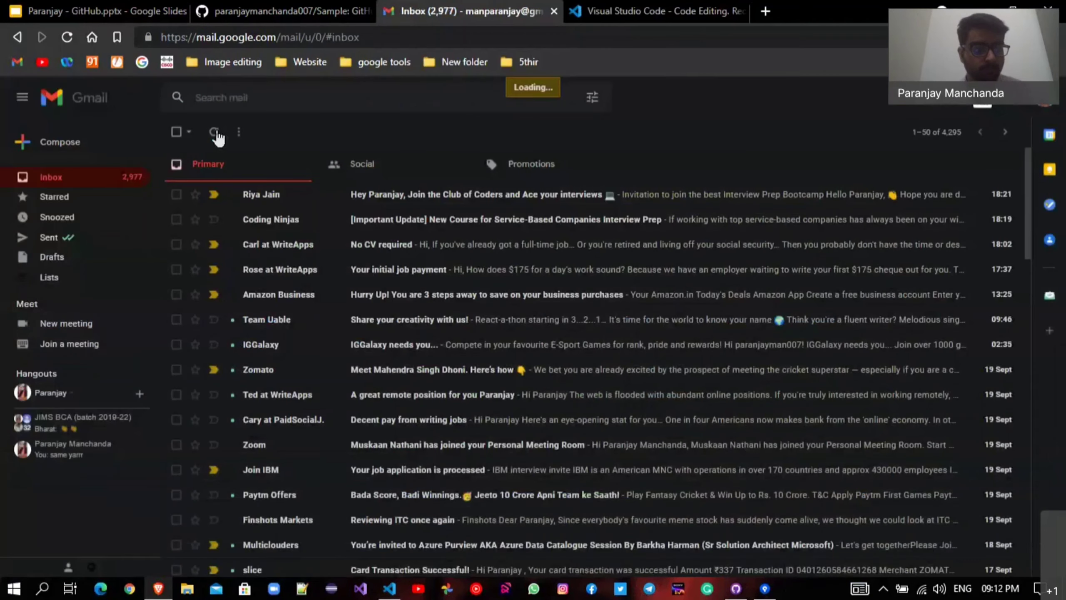
pyautogui.click(215, 133)
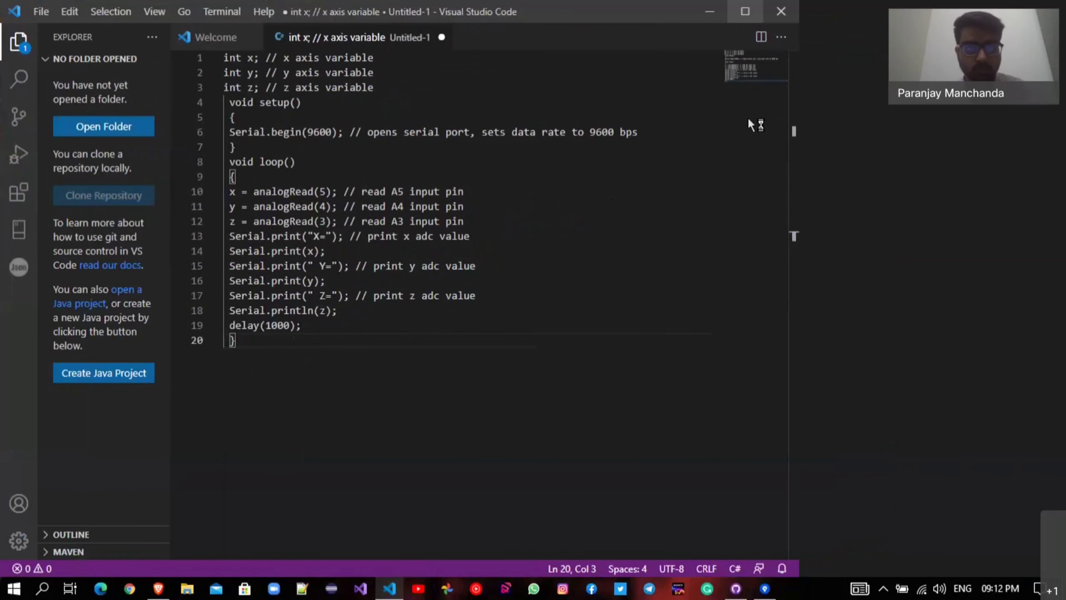
# Close Untitled-1 without saving and close the Release Notes tab.
pyautogui.middleClick(402, 39)
pyautogui.click(563, 311)
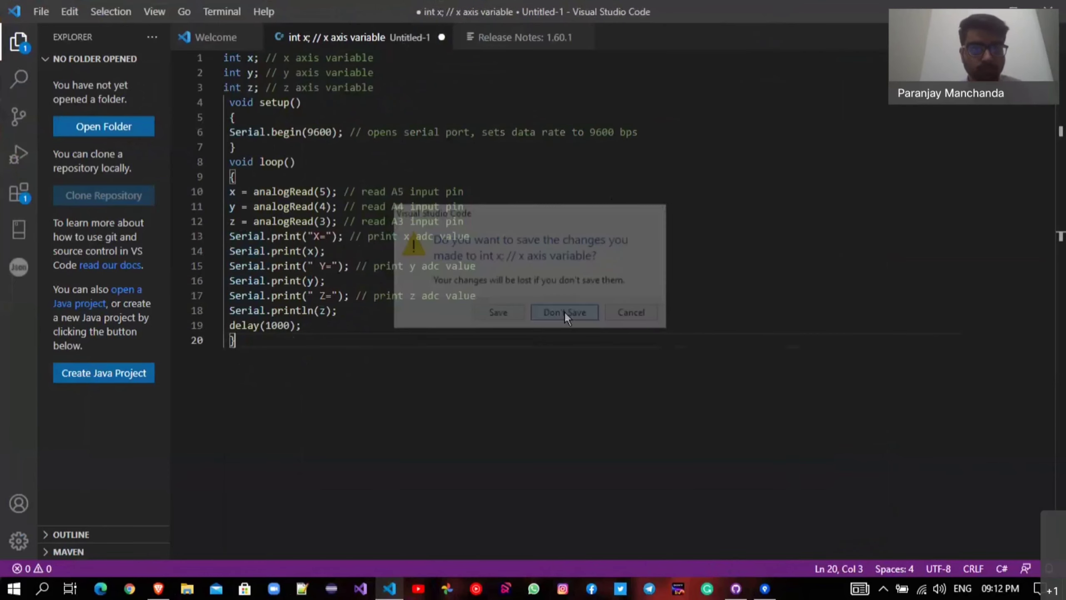
pyautogui.click(394, 37)
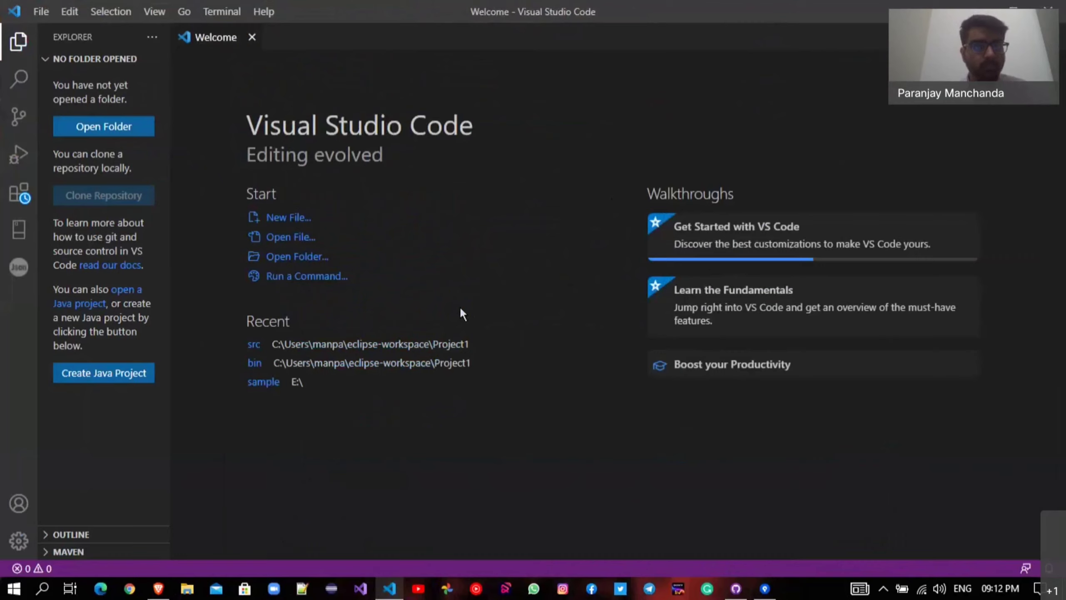
# Open E:\GitHub as the workspace and trust its authors.
pyautogui.click(108, 134)
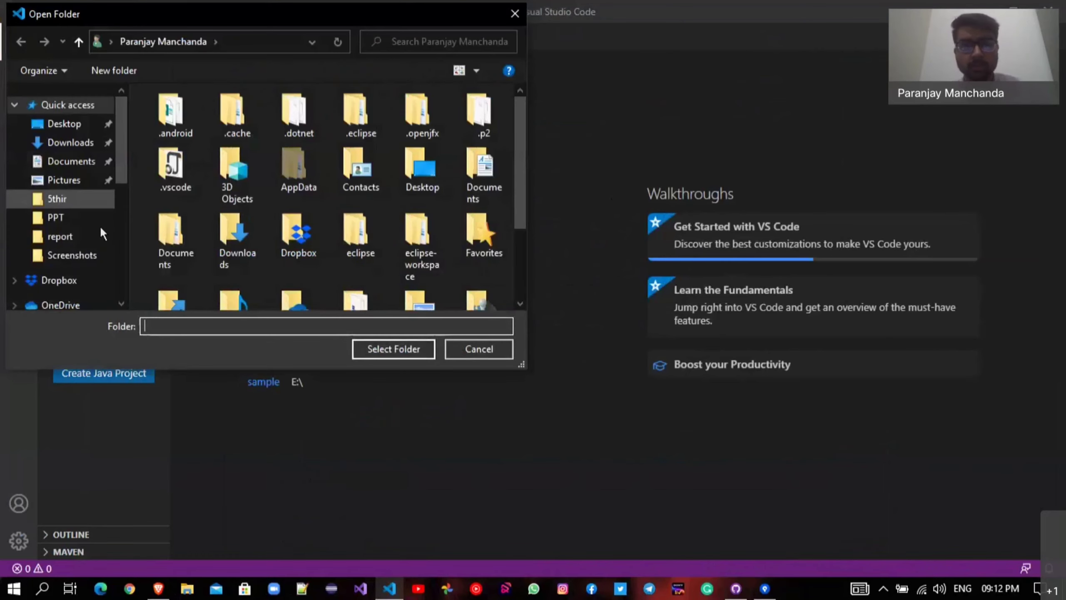
pyautogui.scroll(-3, 100, 225)
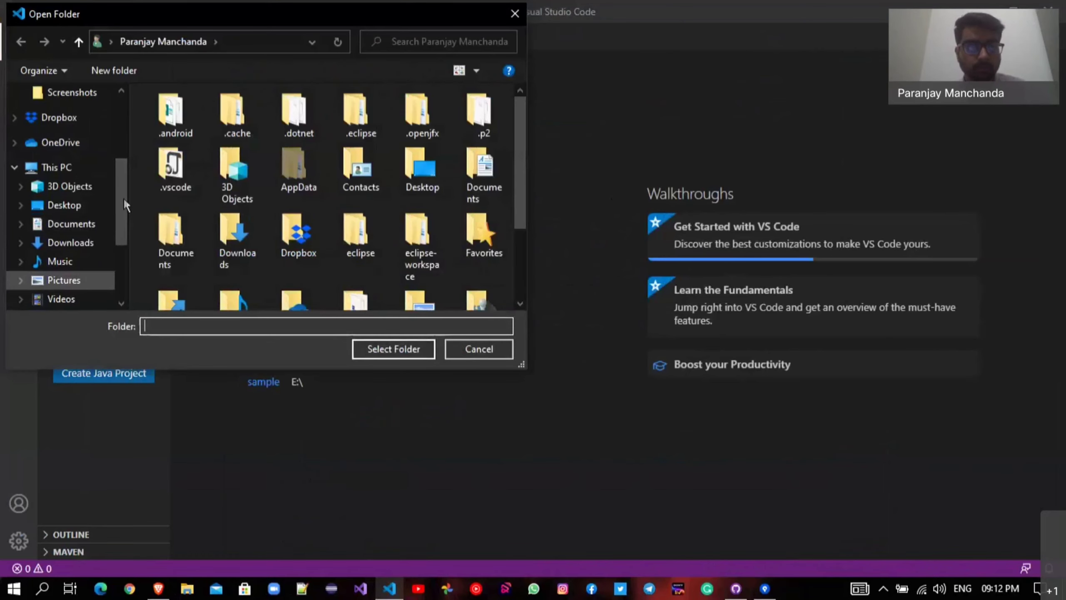
pyautogui.scroll(-3, 107, 231)
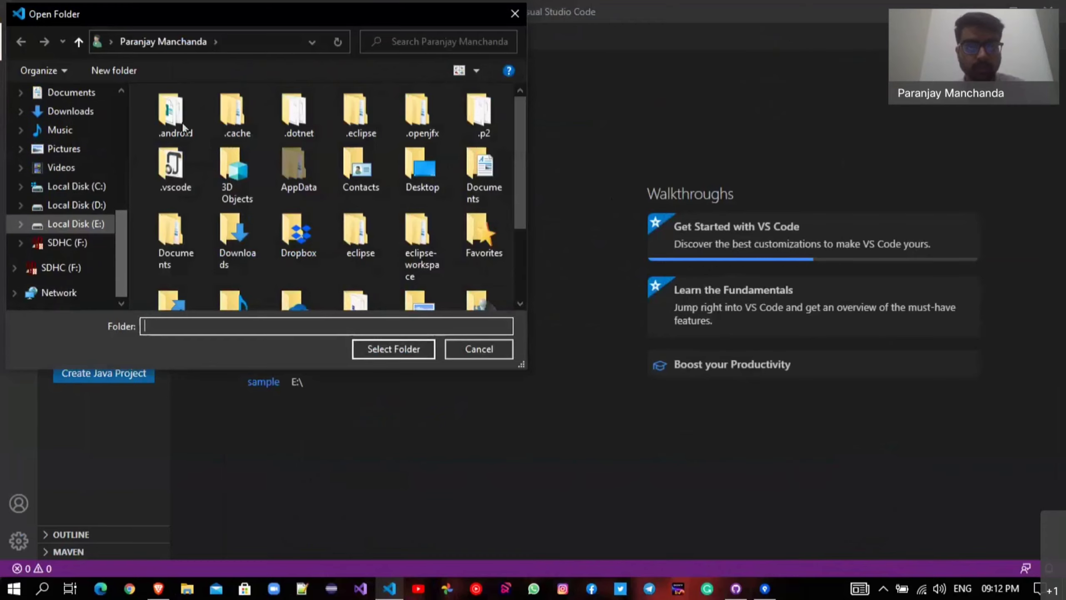
pyautogui.click(394, 348)
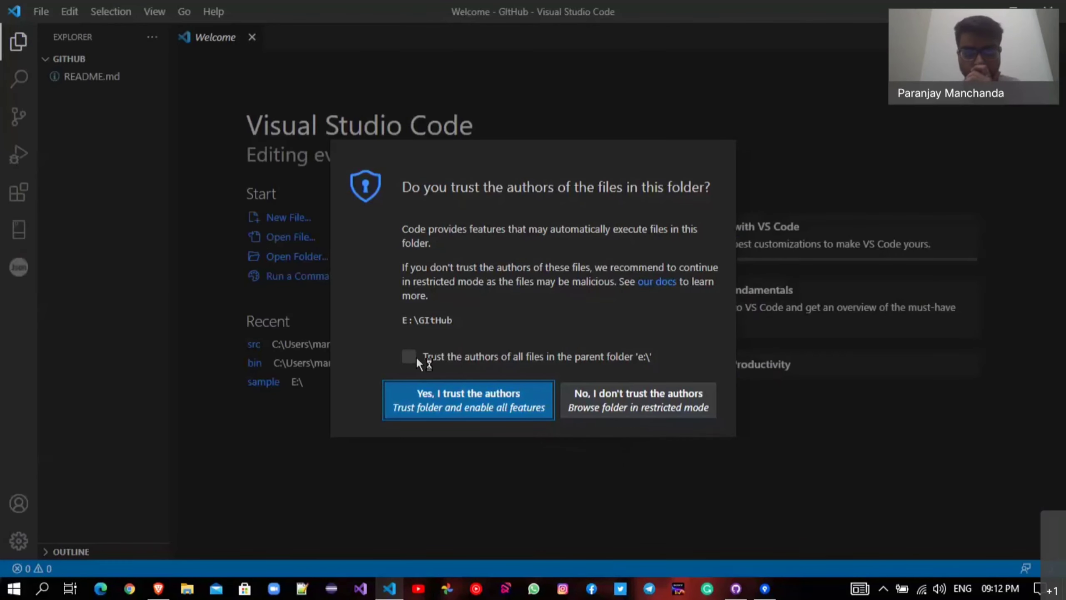
pyautogui.click(463, 404)
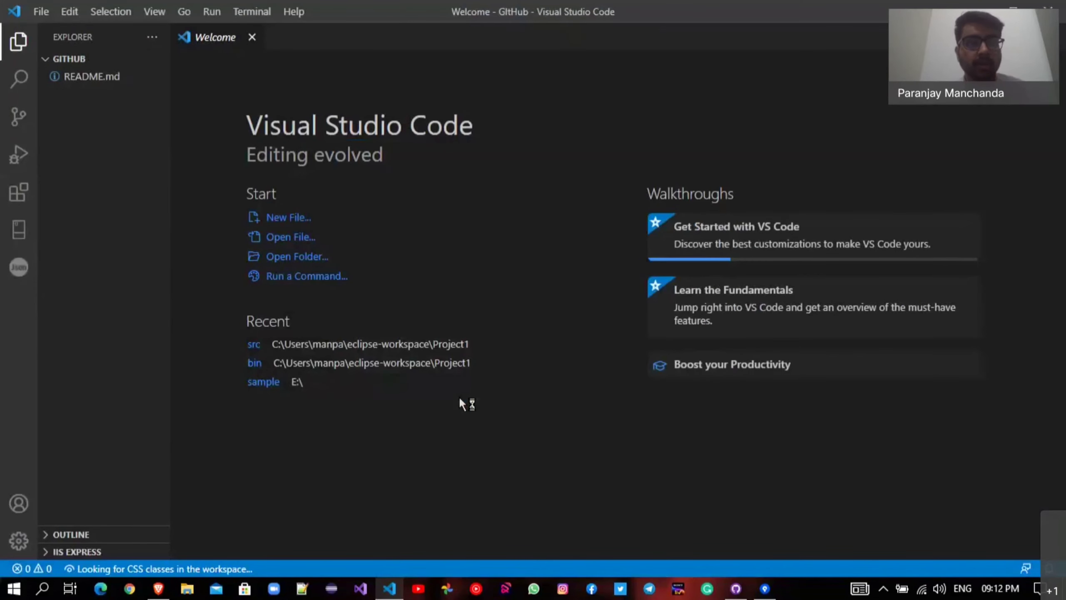
# Type 'This is a sample demo for sourcetree' on line 3 of README.md, then return to Sourcetree.
pyautogui.click(108, 89)
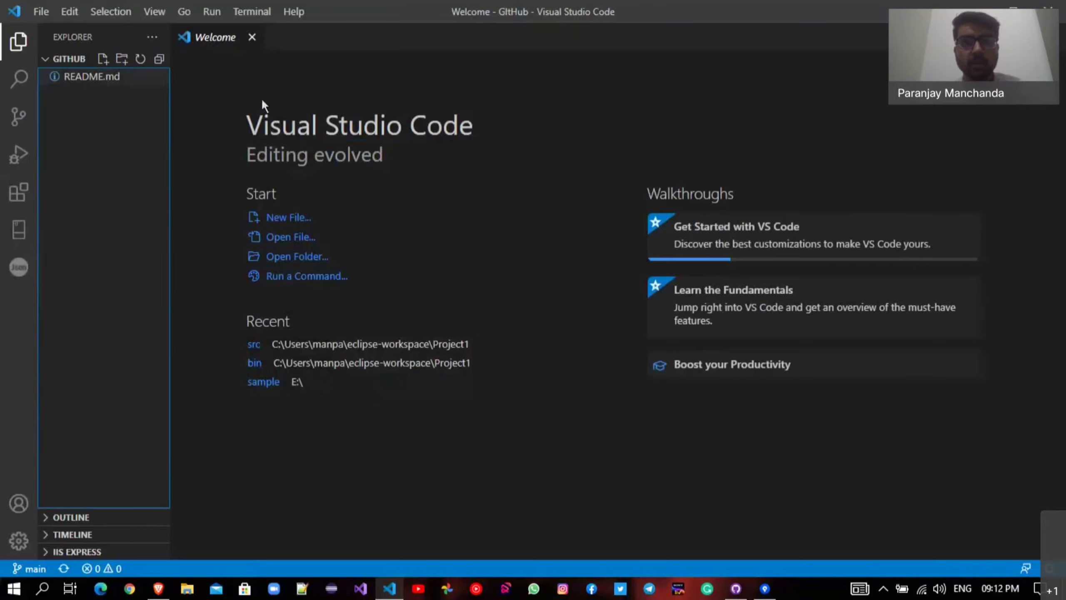
pyautogui.press('Return')
pyautogui.moveTo(422, 90); pyautogui.dragTo(224, 90)
pyautogui.click(308, 110)
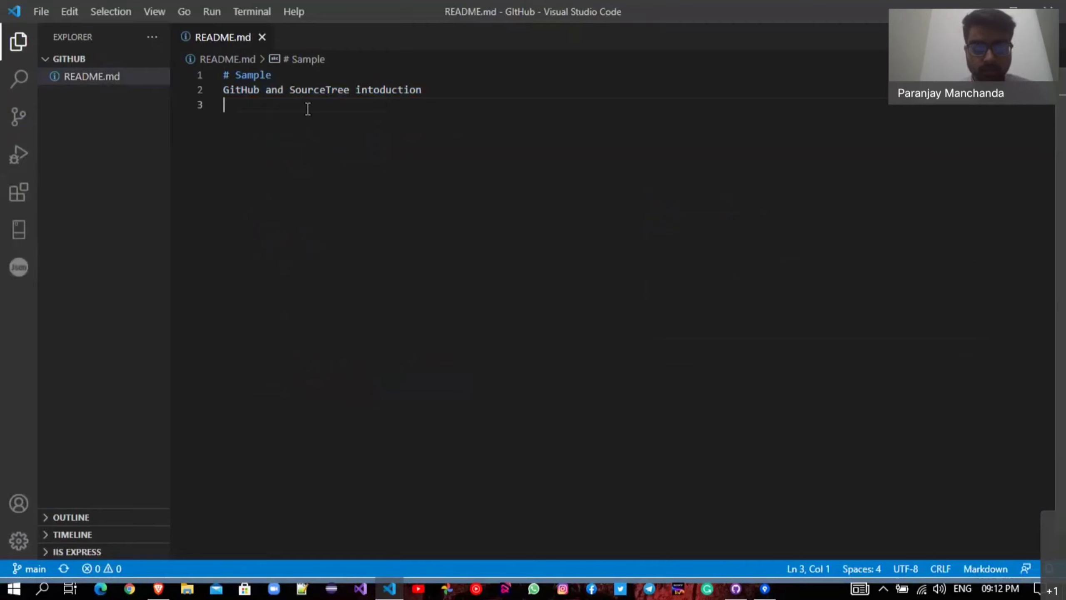
pyautogui.write('This is a ')
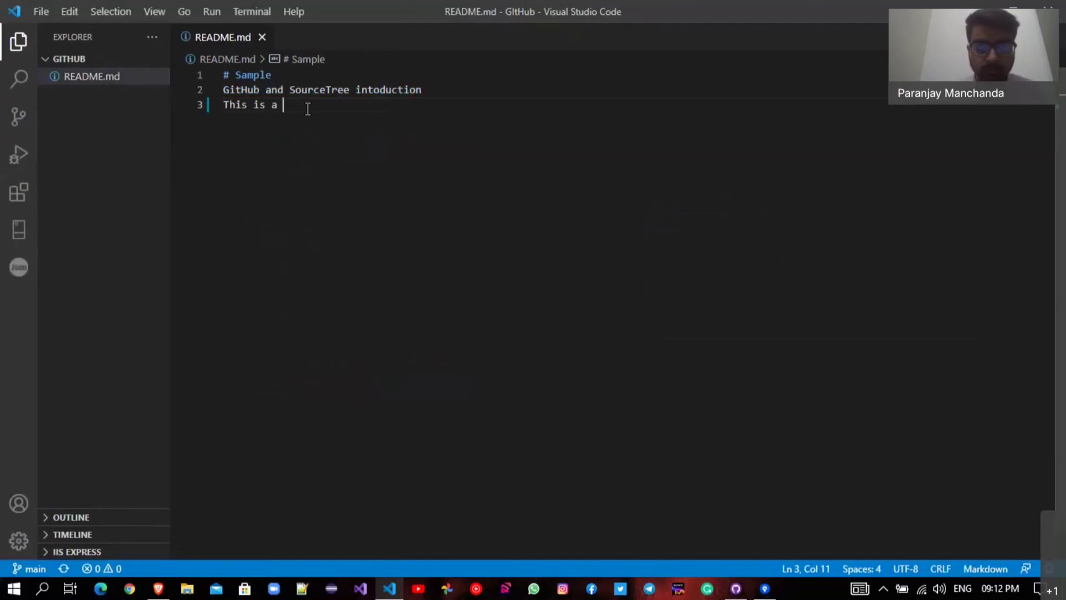
pyautogui.write('sampl')
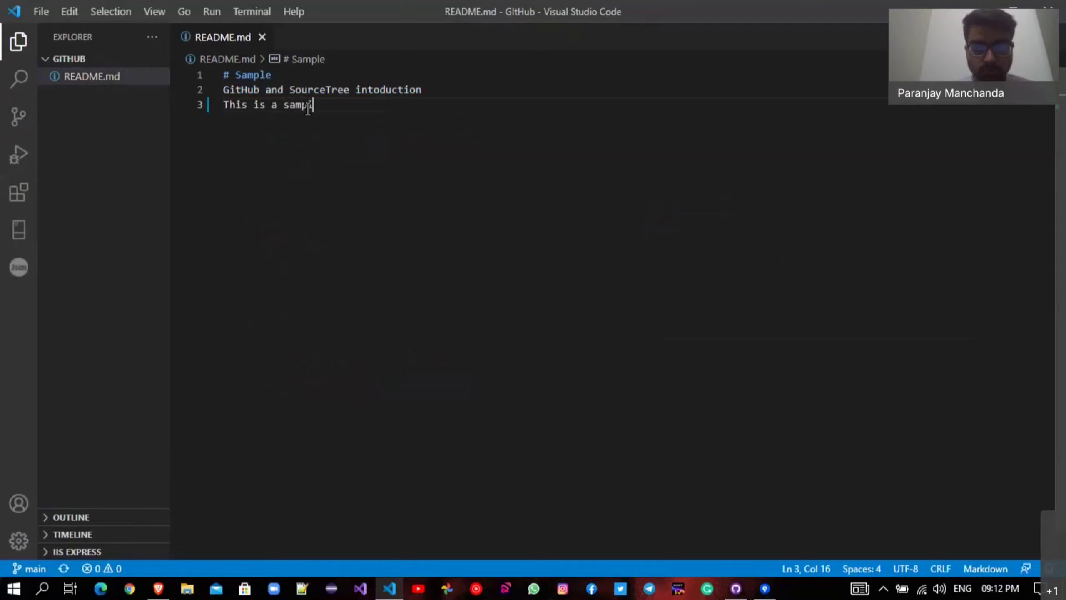
pyautogui.write('e demo for s')
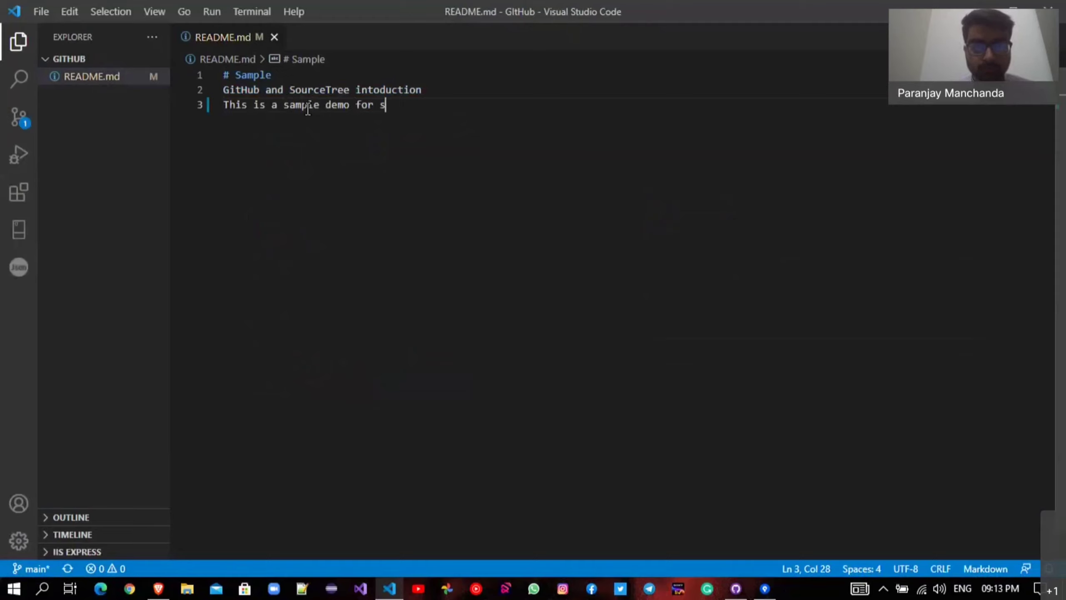
pyautogui.write('oure')
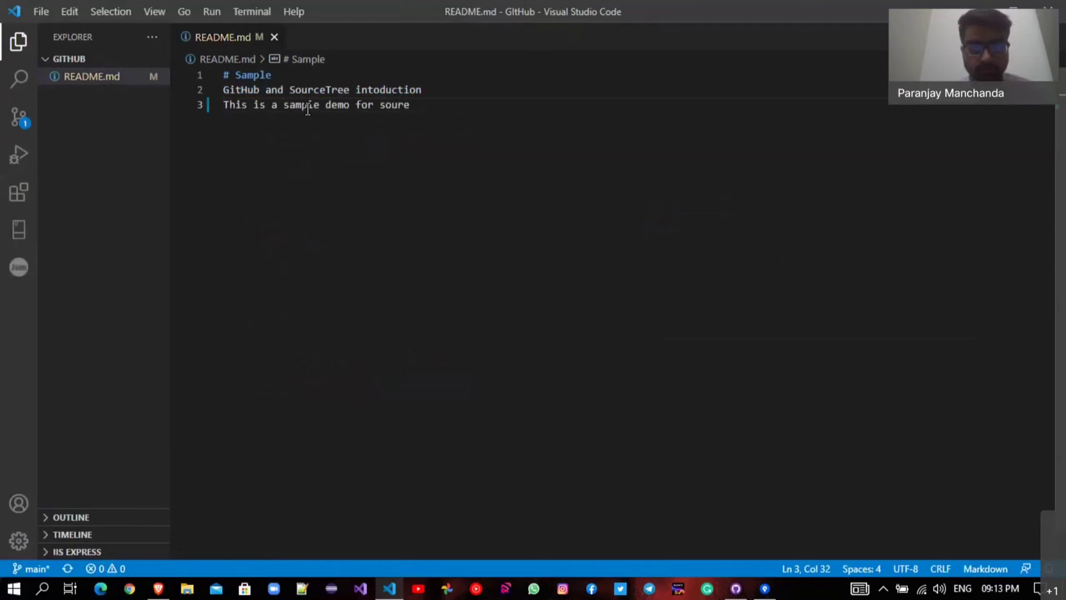
pyautogui.press('BackSpace')
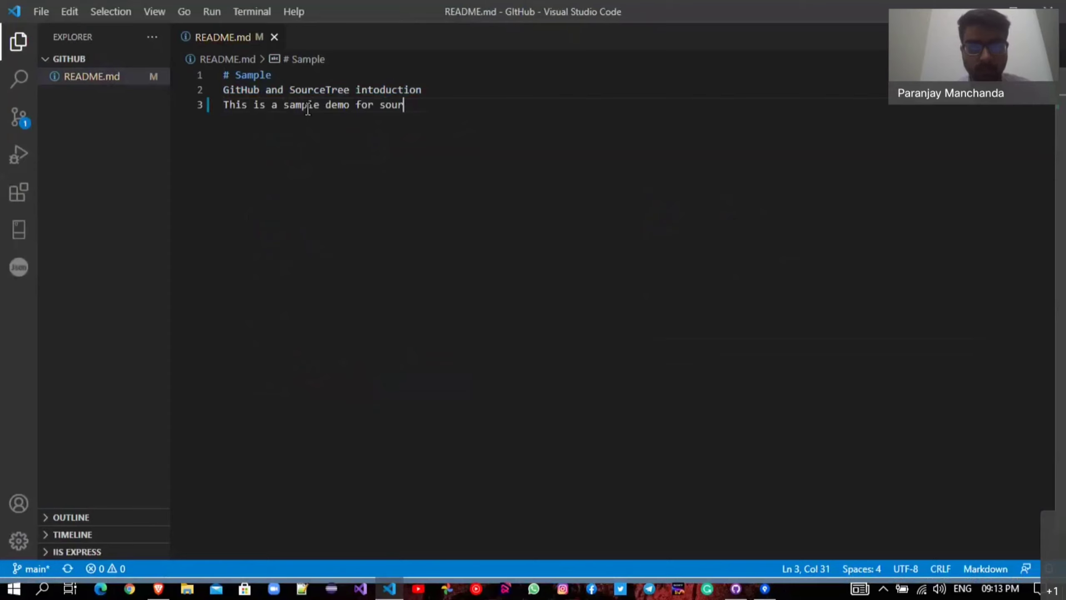
pyautogui.write('cetree')
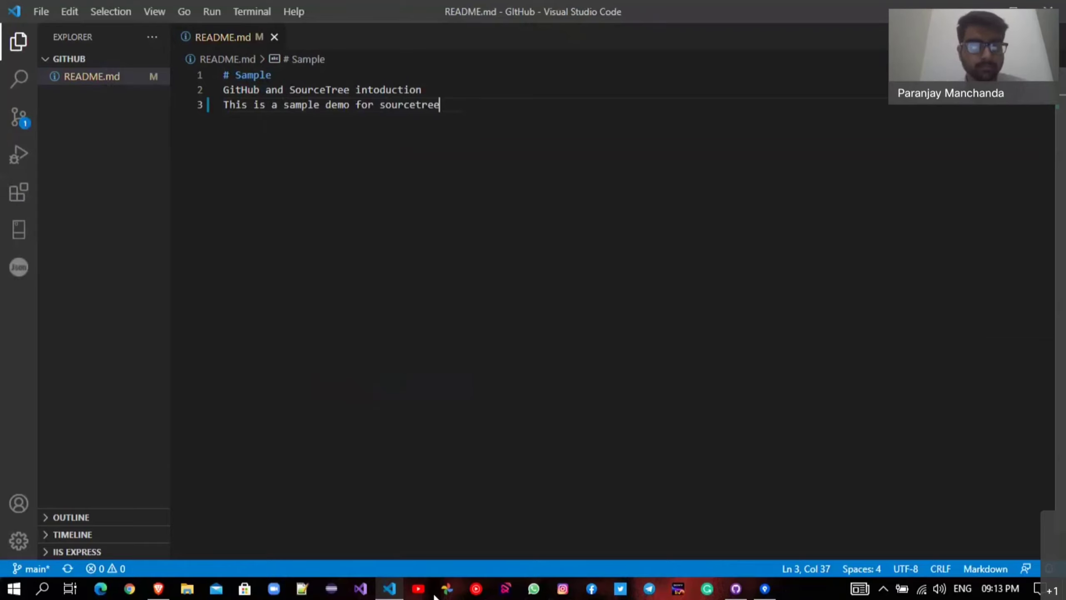
pyautogui.hotkey('alt', 'Tab')
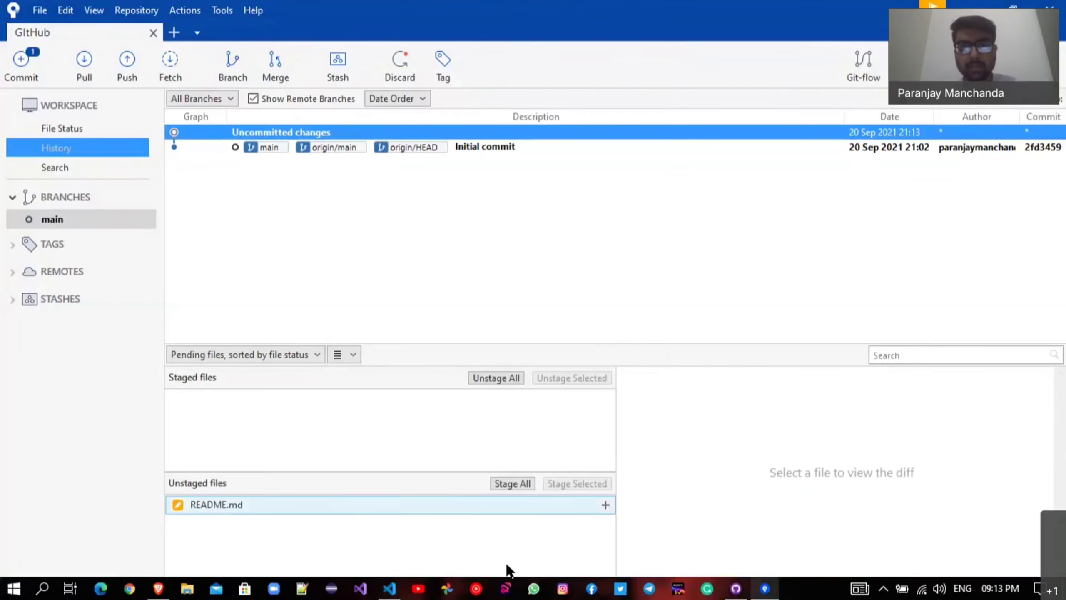
# Create a new file named Home.html in the GitHub workspace.
pyautogui.click(390, 588)
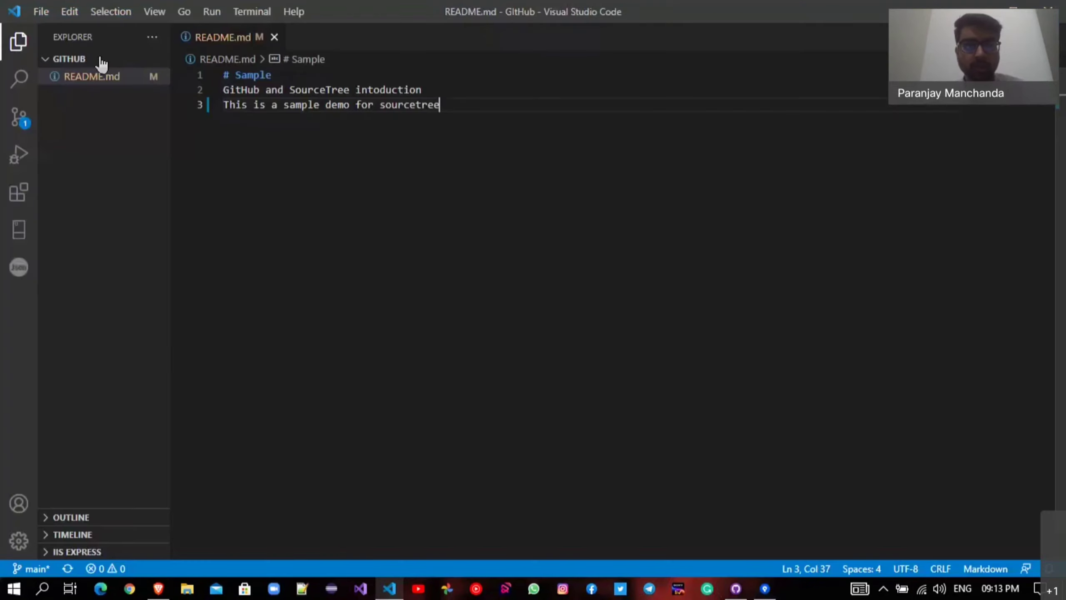
pyautogui.click(102, 58)
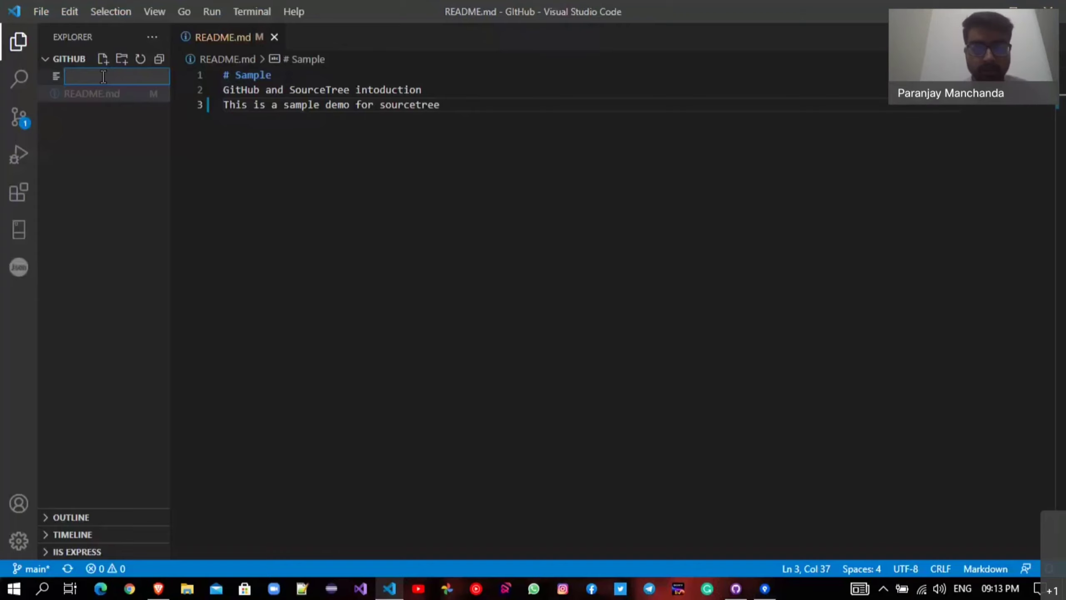
pyautogui.write('Home')
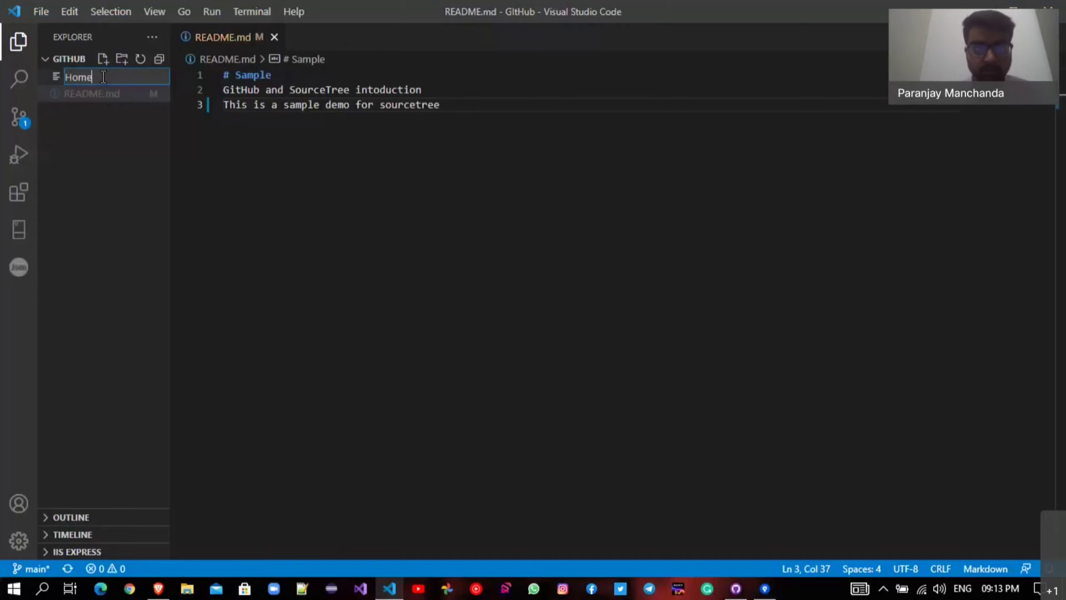
pyautogui.write('.html')
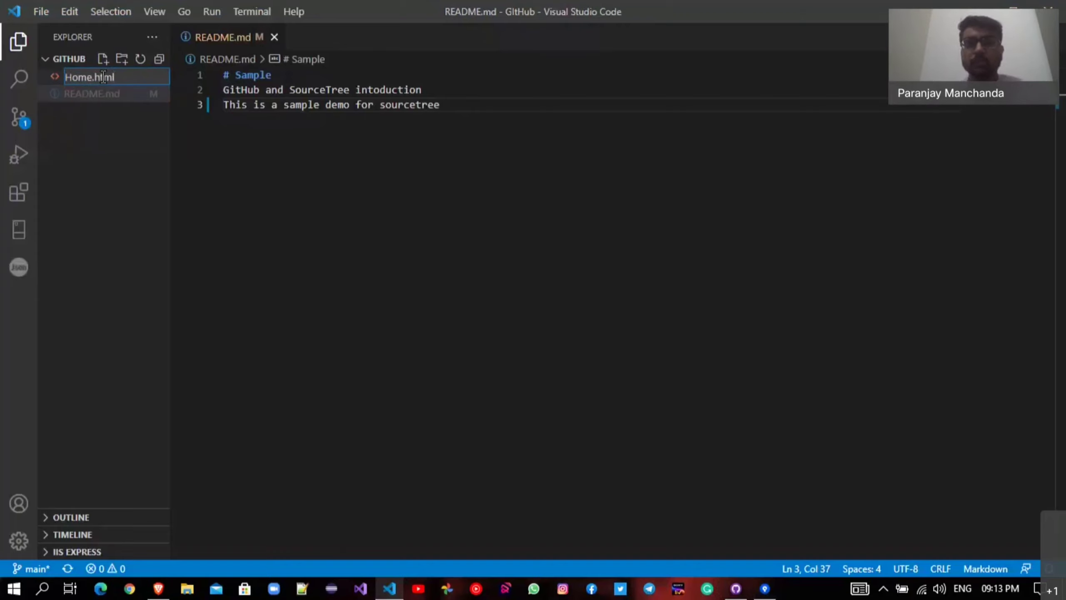
pyautogui.press('Return')
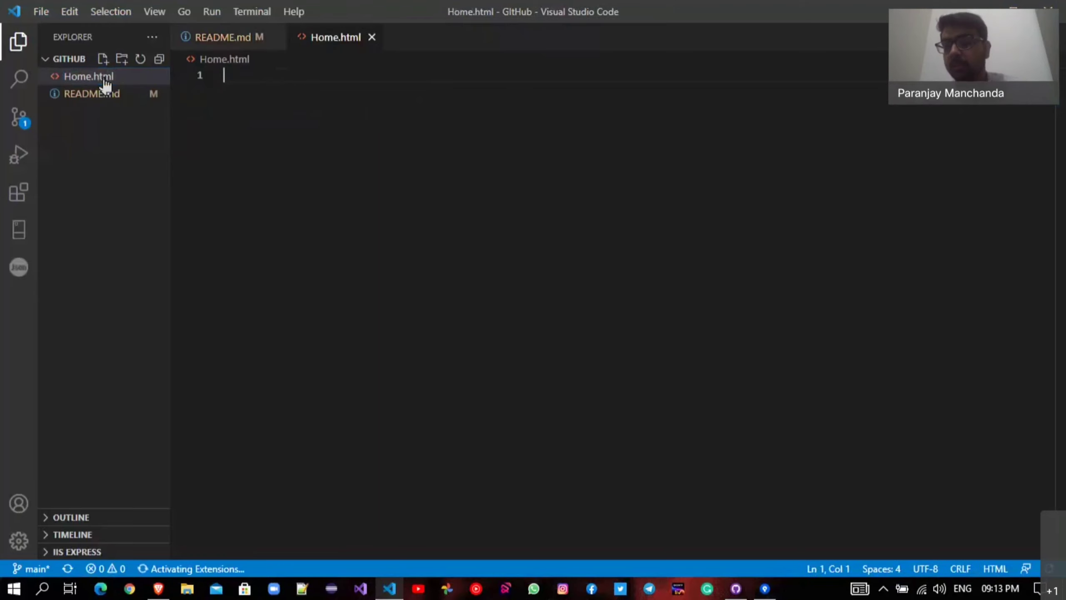